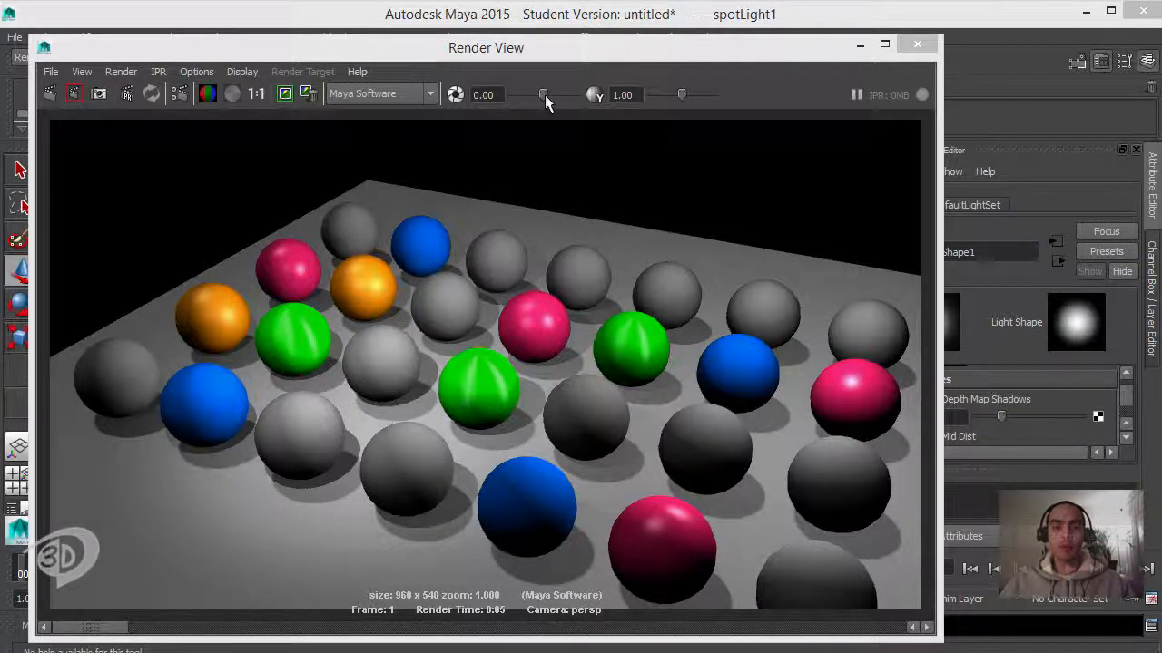
Brighten the rendered image by raising its exposure to 1
{"action": "mouse_move", "coordinate": [542, 95]}
{"action": "left_mouse_down"}
{"action": "mouse_move", "coordinate": [564, 94]}
{"action": "mouse_move", "coordinate": [524, 95]}
{"action": "mouse_move", "coordinate": [551, 94]}
{"action": "left_mouse_up"}
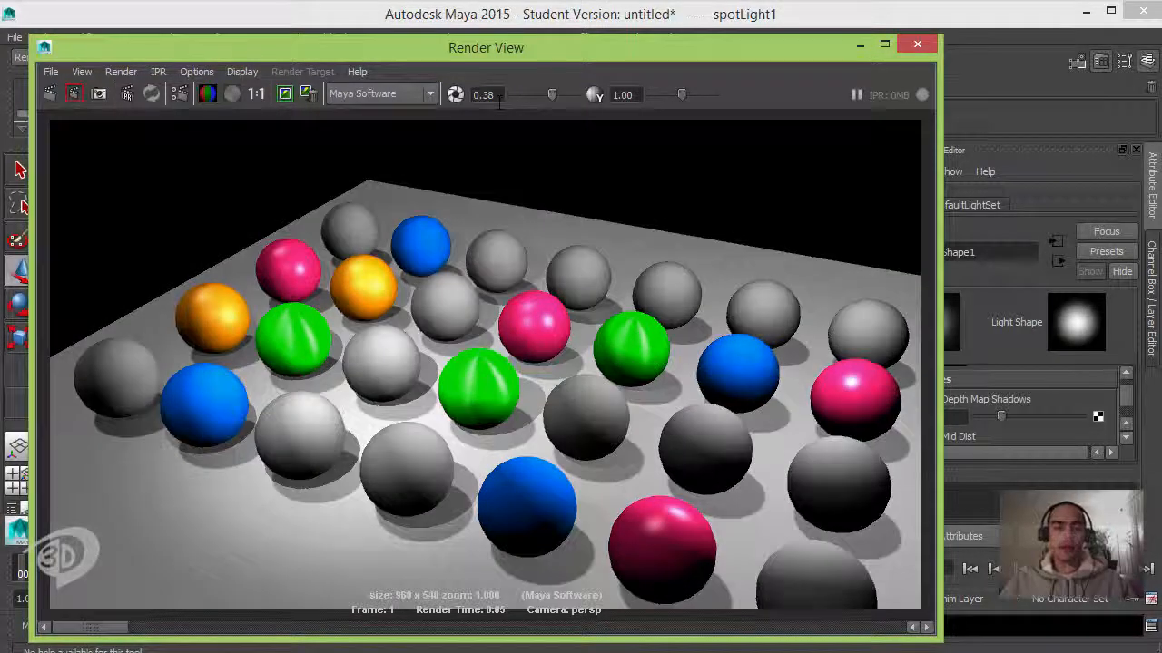
{"action": "double_click", "coordinate": [484, 94]}
{"action": "type", "text": "1"}
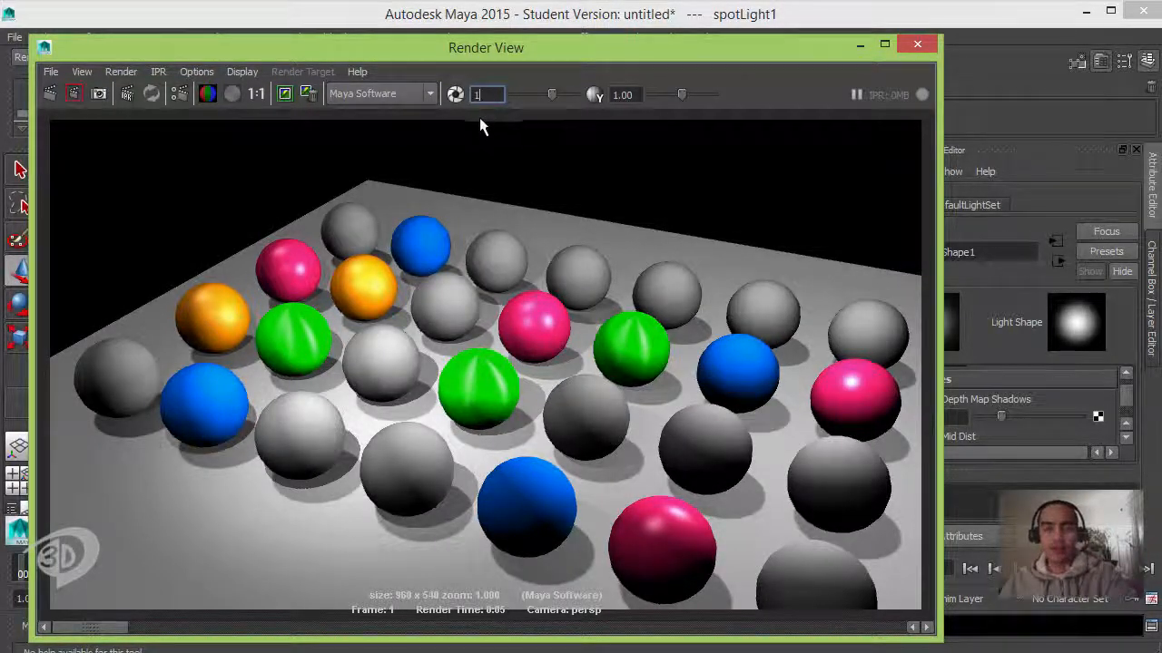
{"action": "key", "text": "Return"}
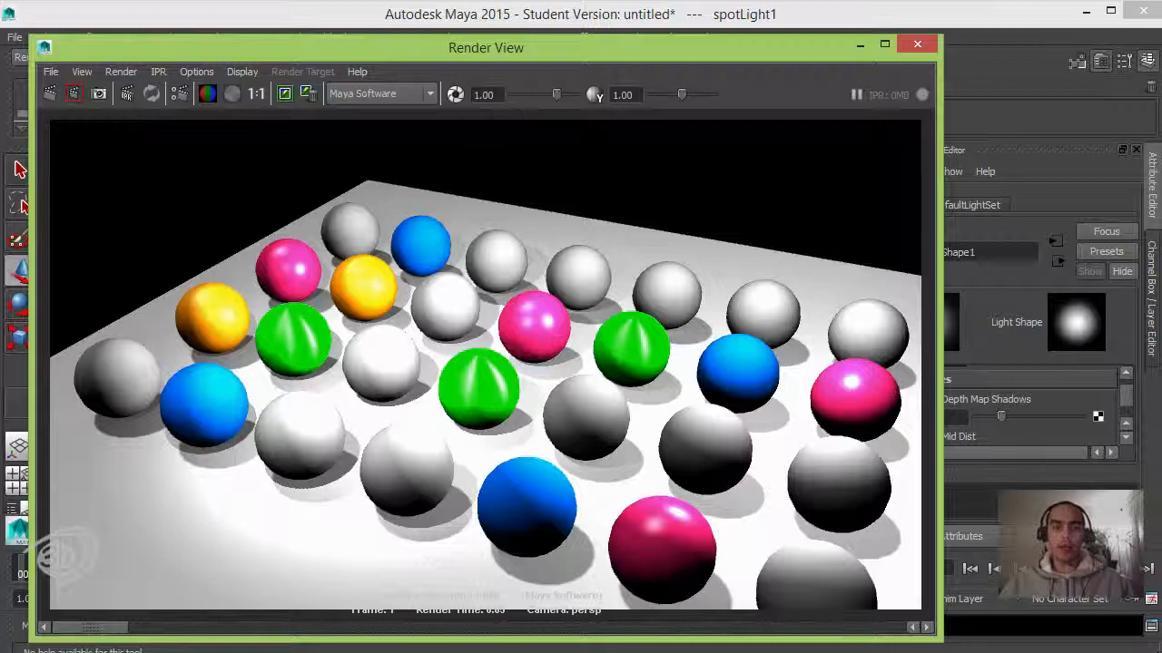
Reset the rendered image's exposure to 0
{"action": "left_click_drag", "start_coordinate": [500, 96], "coordinate": [467, 100]}
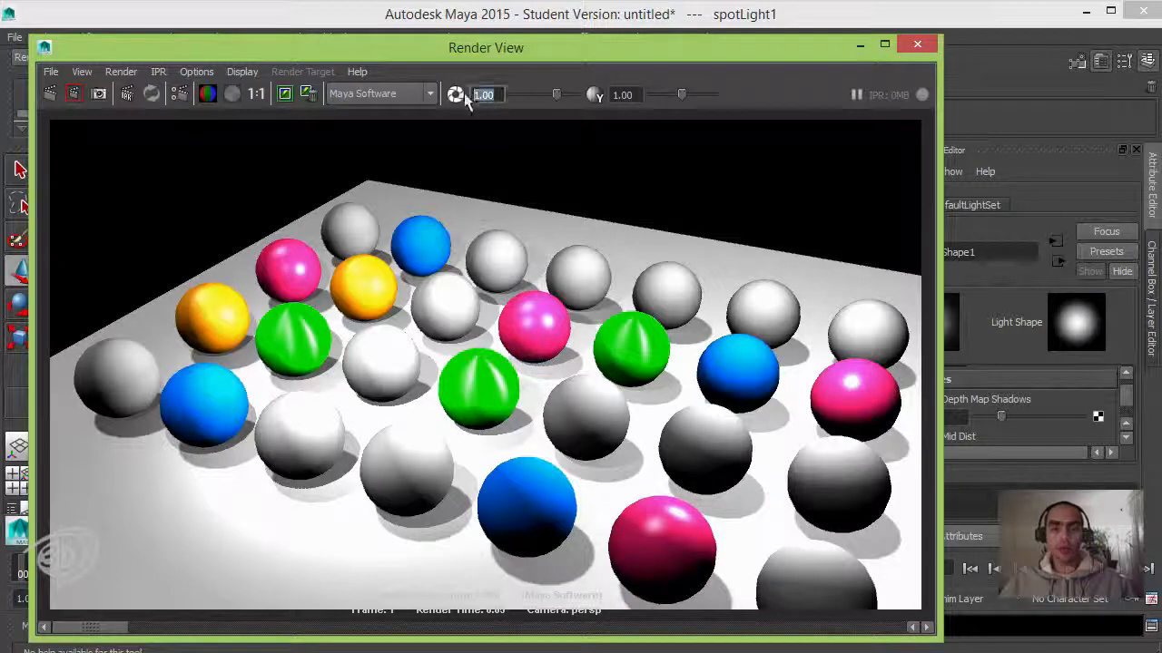
{"action": "type", "text": "0"}
{"action": "key", "text": "Return"}
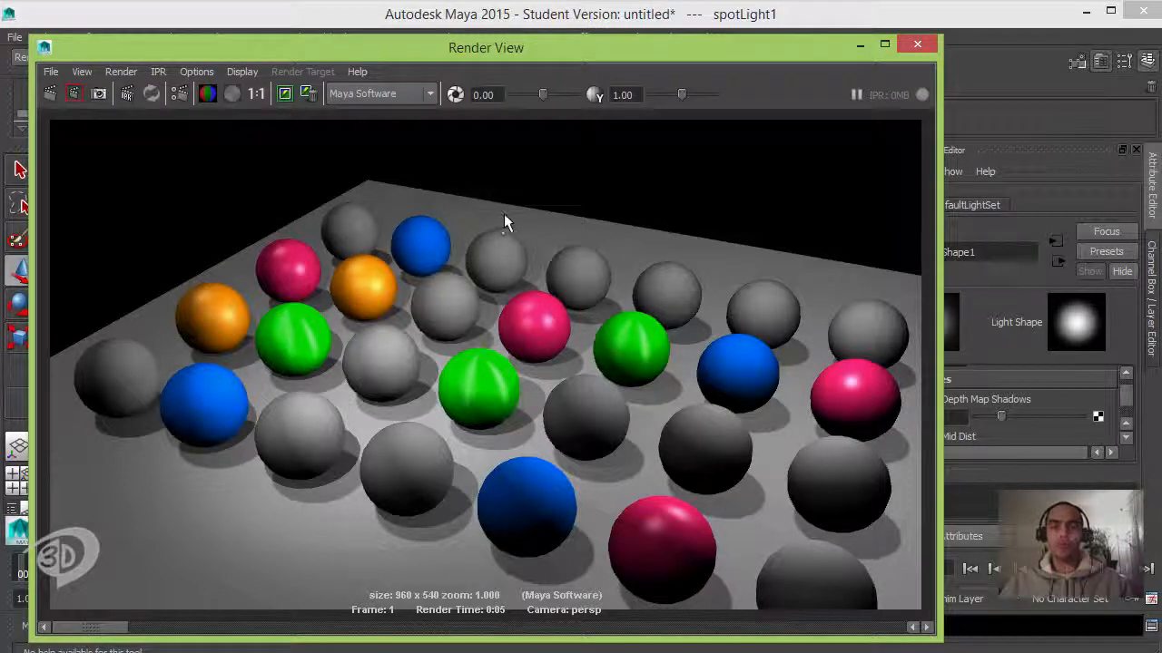
Try a slight gamma adjustment on the rendered image and set the gamma to 1
{"action": "left_click_drag", "start_coordinate": [680, 94], "coordinate": [640, 107]}
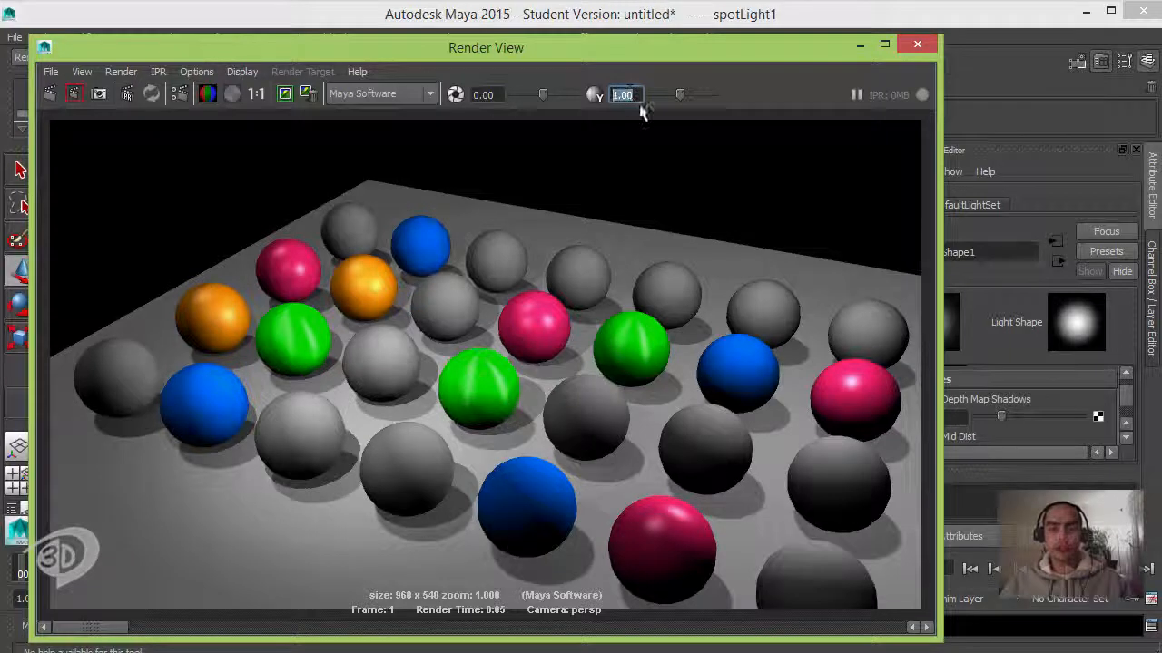
{"action": "type", "text": "1"}
{"action": "key", "text": "Return"}
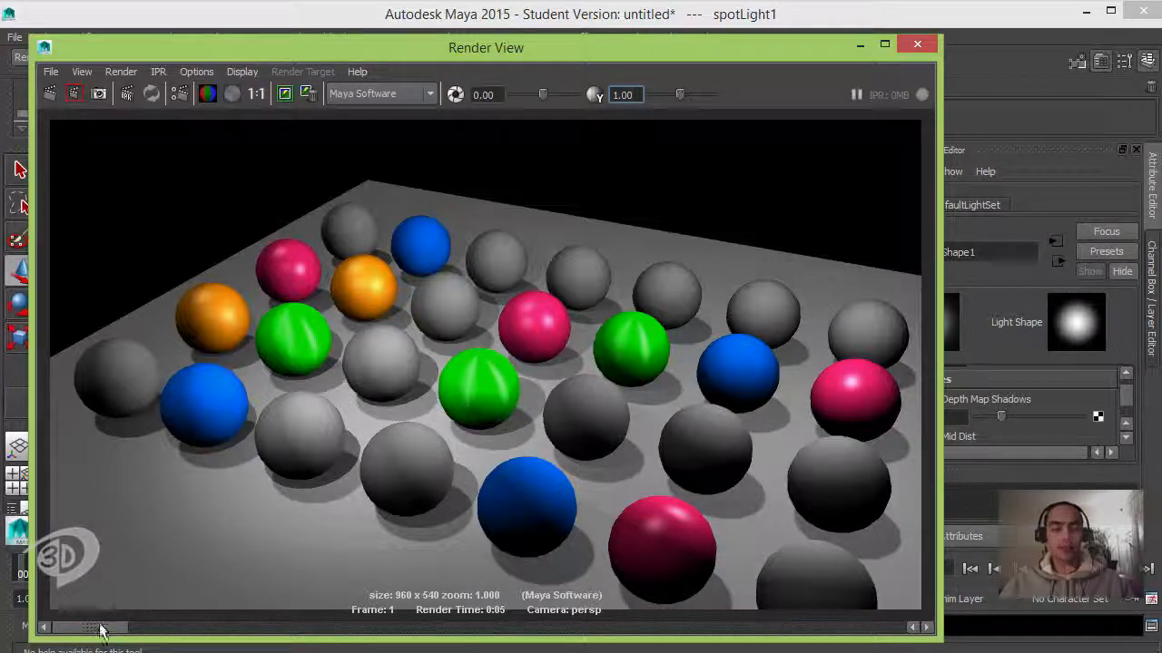
{"action": "left_click_drag", "start_coordinate": [121, 627], "coordinate": [80, 646]}
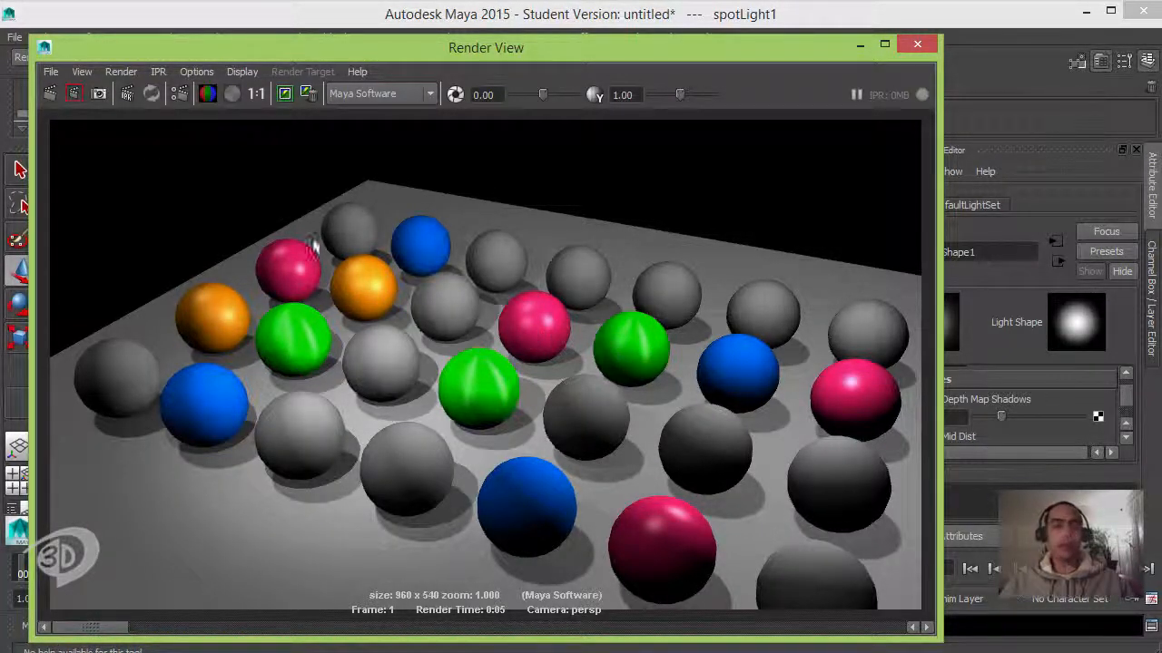
Apply the Save Raw Image mode in the render's image saving options
{"action": "left_click", "coordinate": [51, 70]}
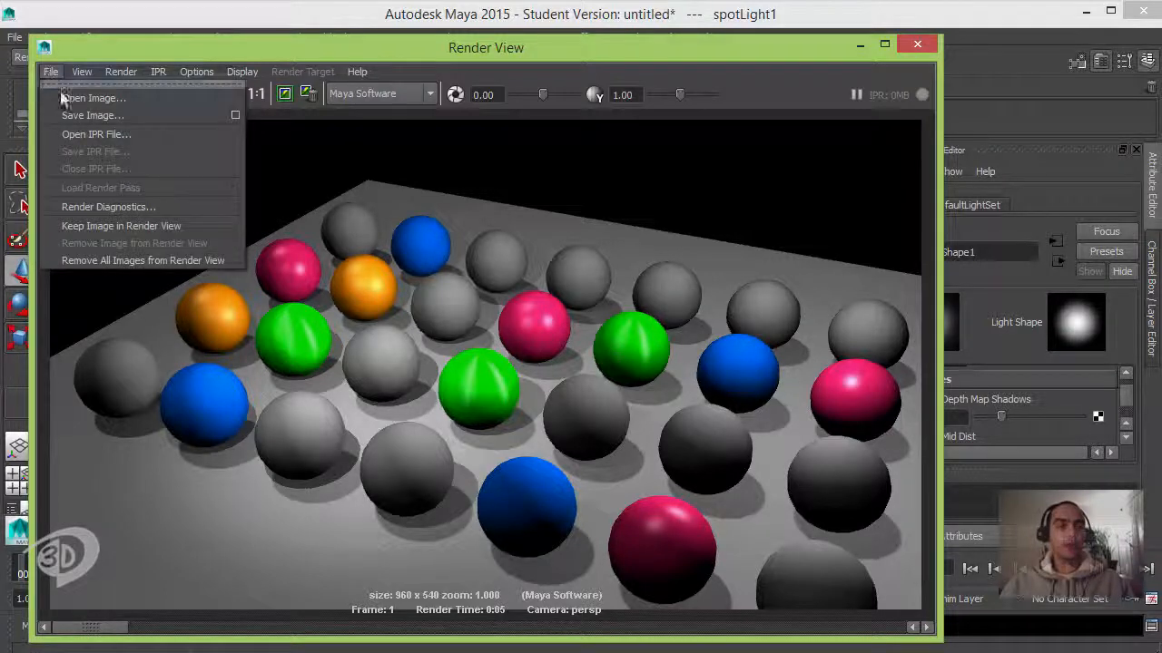
{"action": "left_click", "coordinate": [235, 115]}
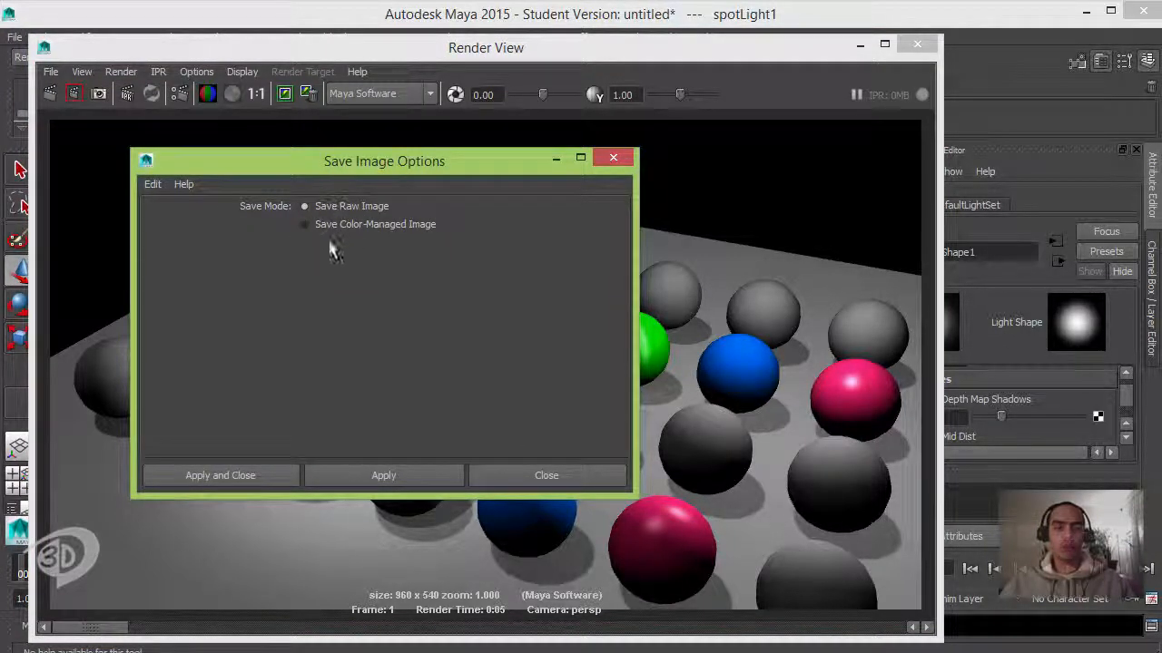
{"action": "left_click", "coordinate": [244, 477]}
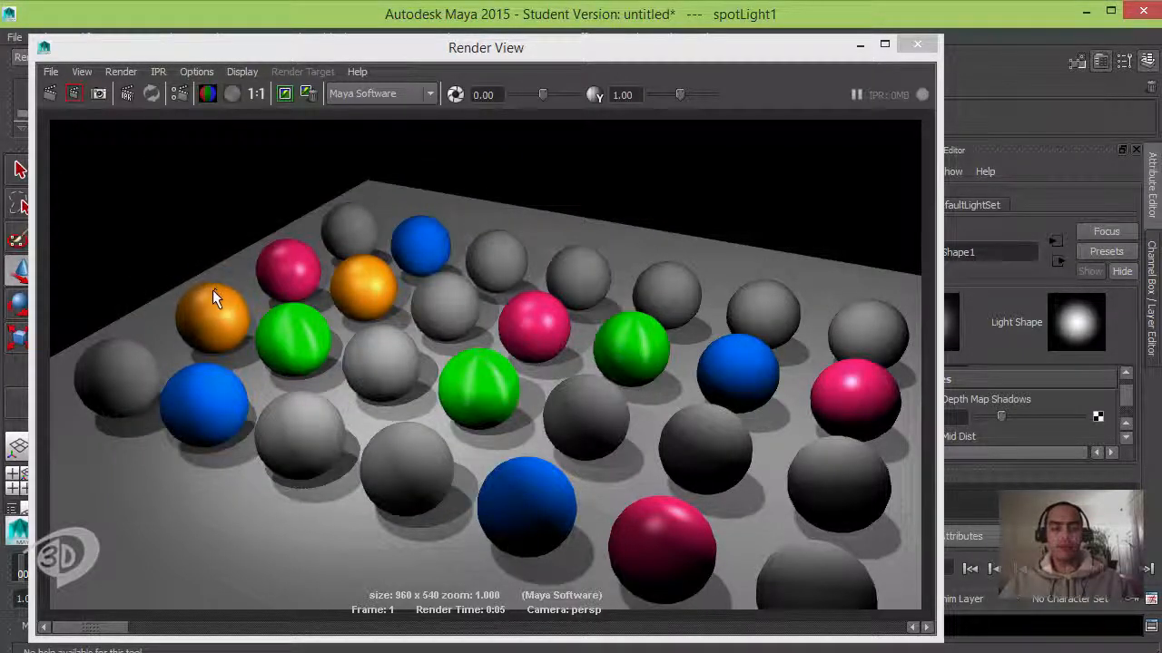
Save the rendered image in PNG format as teste_luzes_A in the MayaBasico project's images folder
{"action": "left_click", "coordinate": [50, 71]}
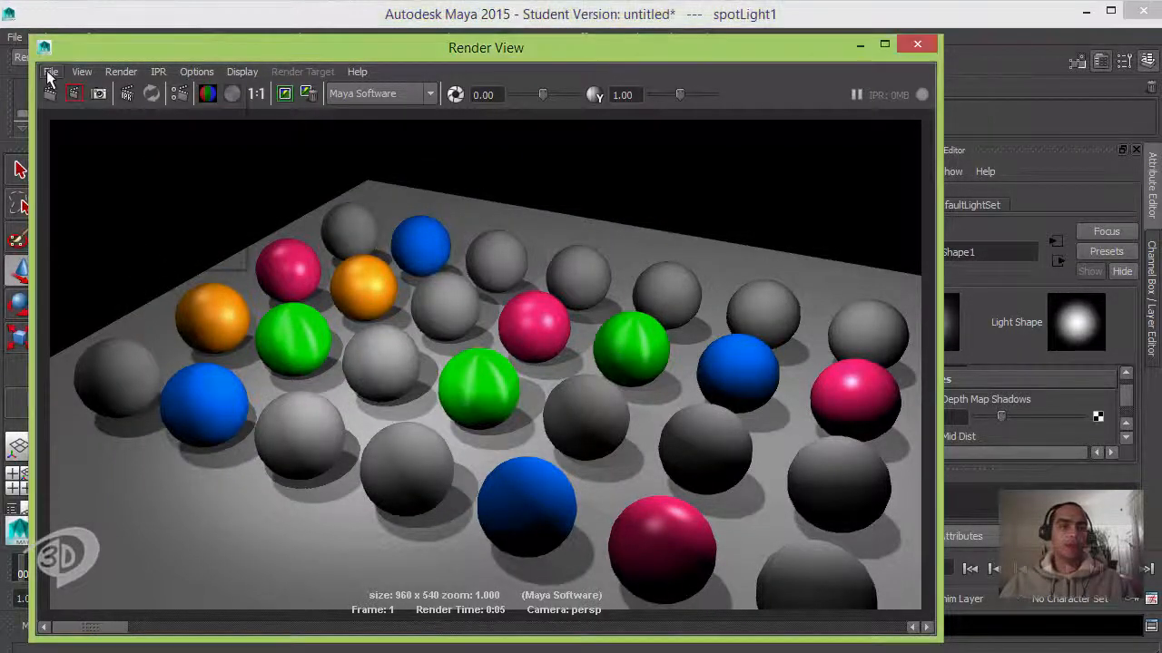
{"action": "left_click", "coordinate": [91, 115]}
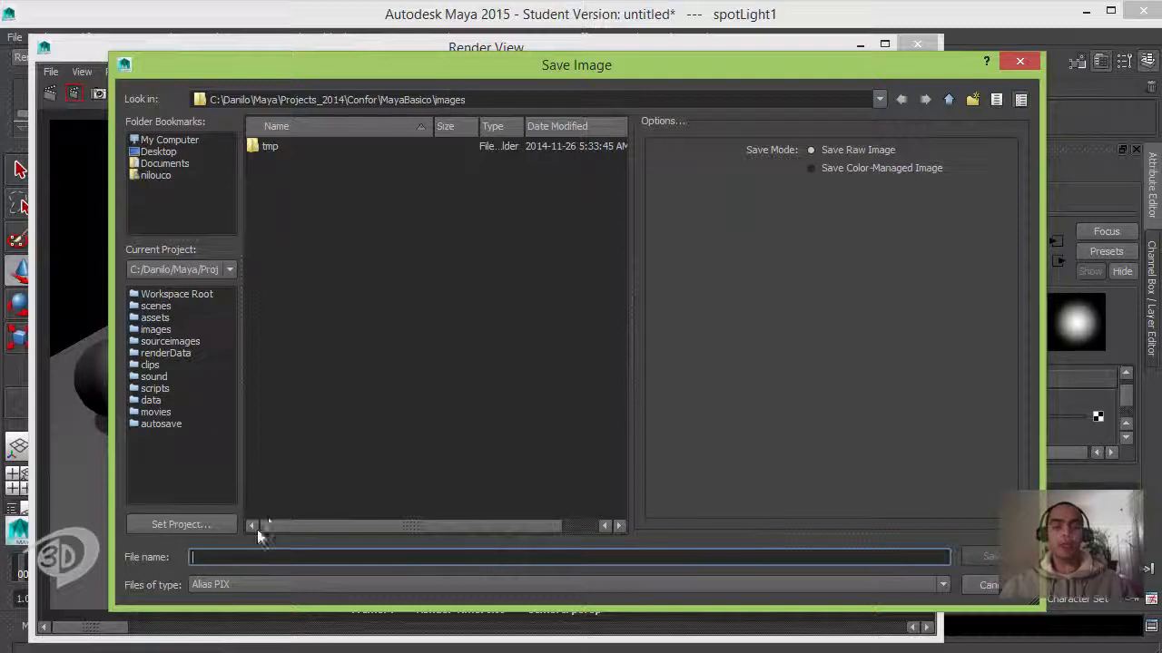
{"action": "left_click", "coordinate": [263, 584]}
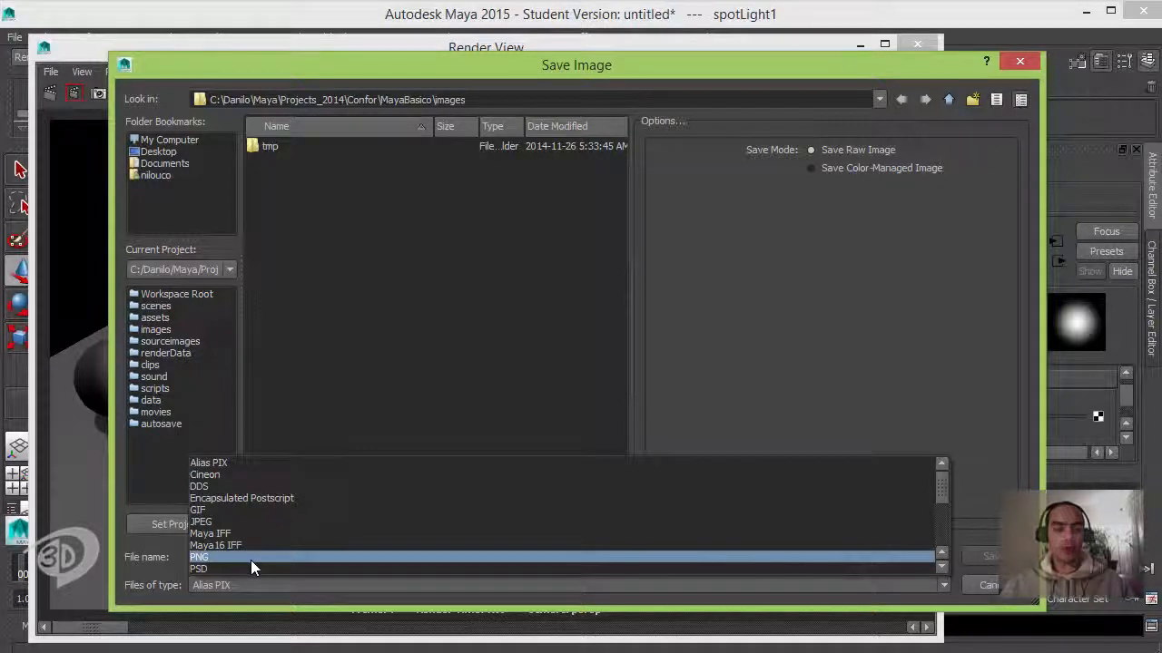
{"action": "left_click", "coordinate": [251, 559]}
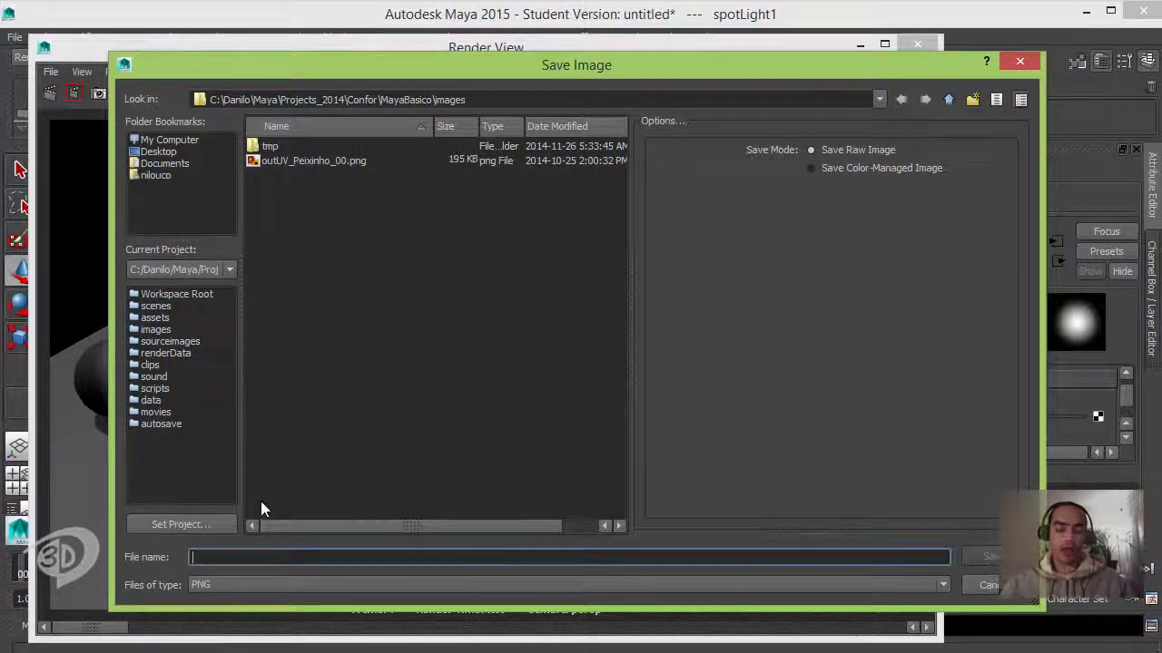
{"action": "type", "text": "tets"}
{"action": "key", "text": "BackSpace"}
{"action": "key", "text": "BackSpace"}
{"action": "key", "text": "BackSpace"}
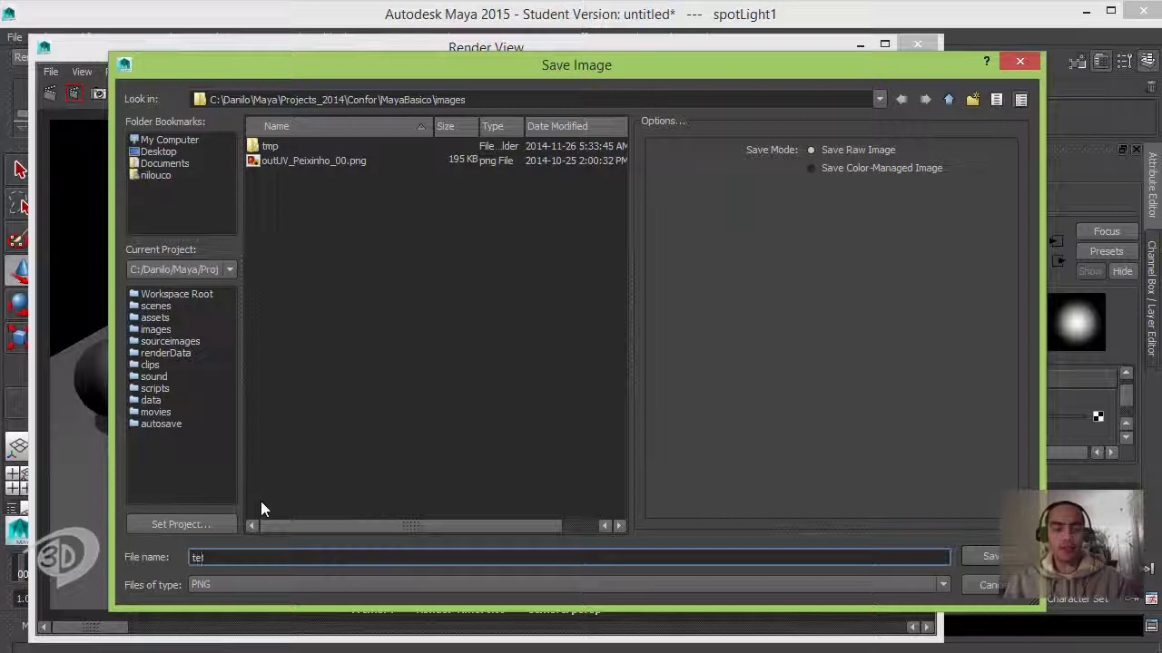
{"action": "type", "text": "este_"}
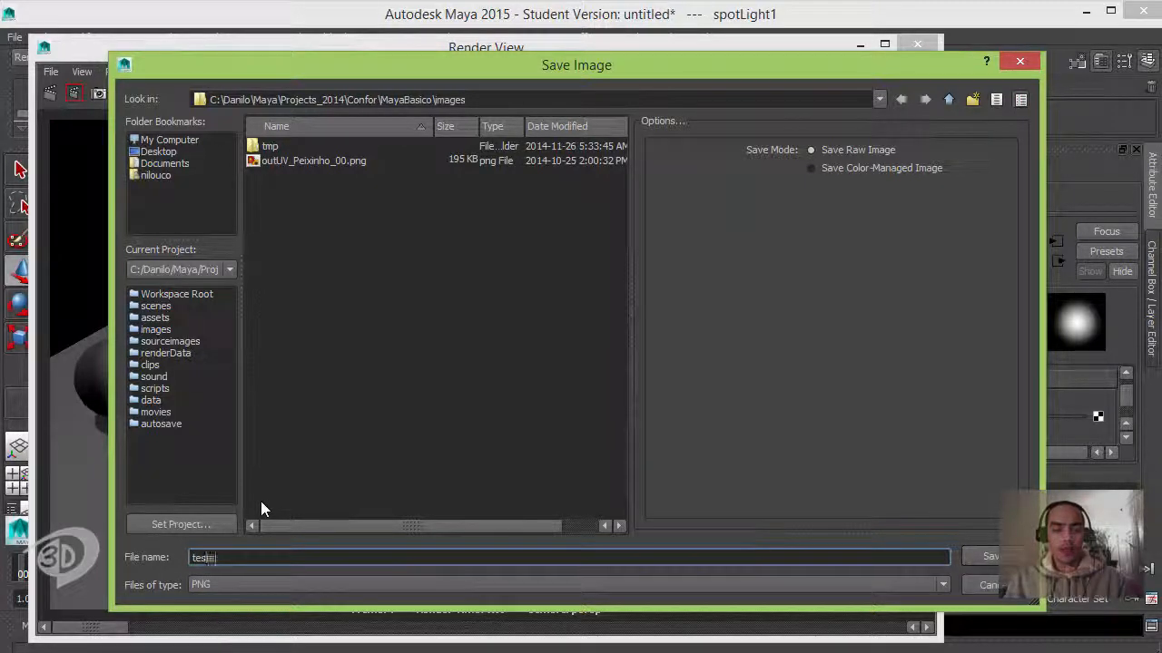
{"action": "type", "text": "luzes_A"}
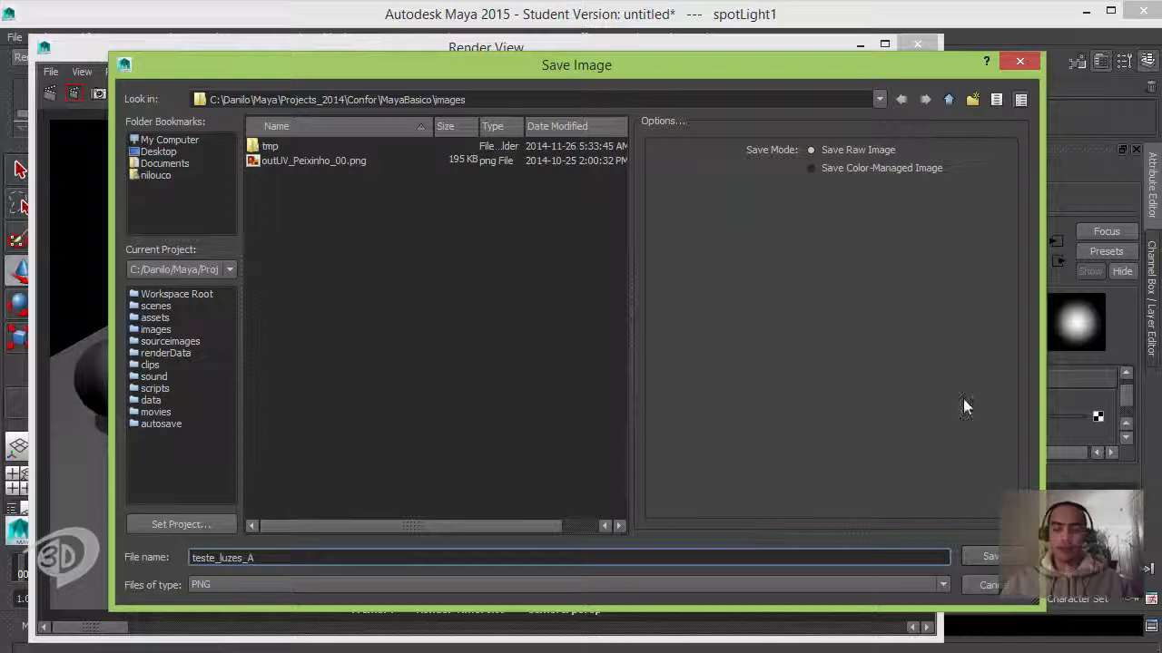
{"action": "left_click", "coordinate": [989, 556]}
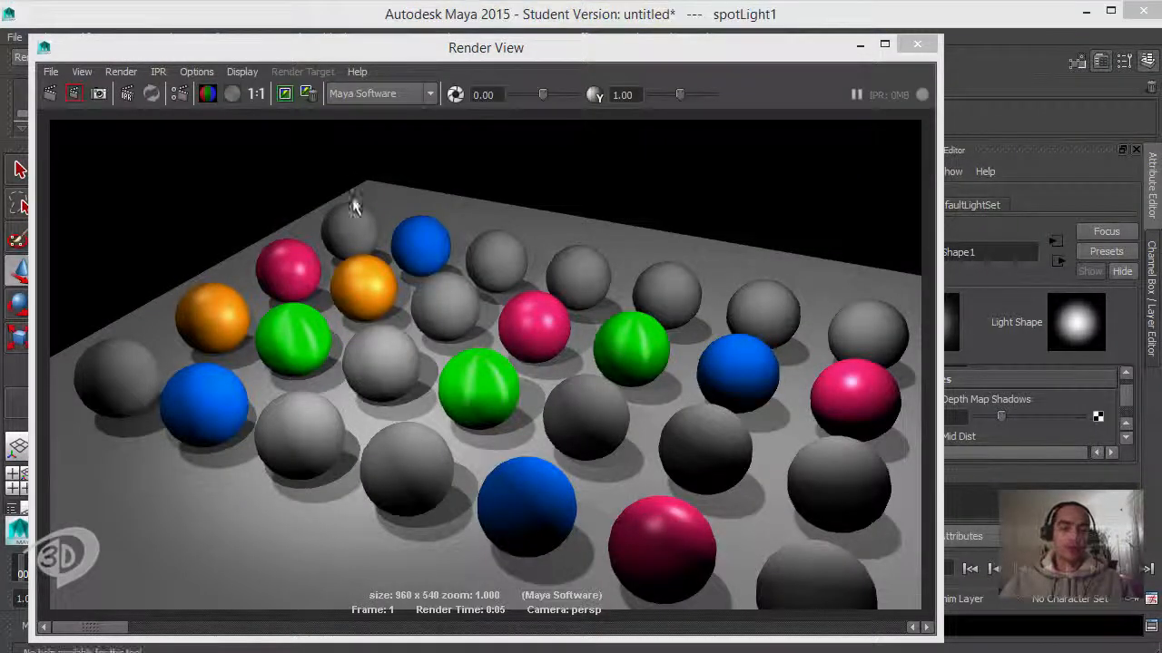
Switch to File Explorer and open the images folder of the MayaBasico project, under Maya, Projects_2014 and Confor on drive C
{"action": "key", "text": "super+e"}
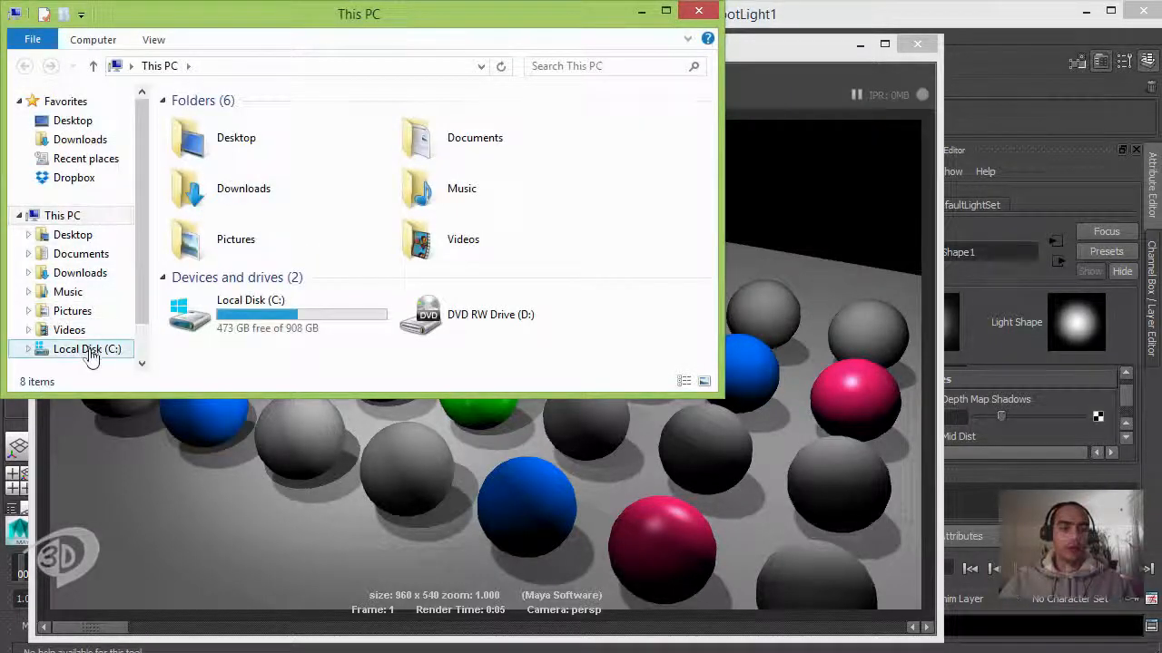
{"action": "left_click", "coordinate": [87, 349]}
{"action": "double_click", "coordinate": [203, 142]}
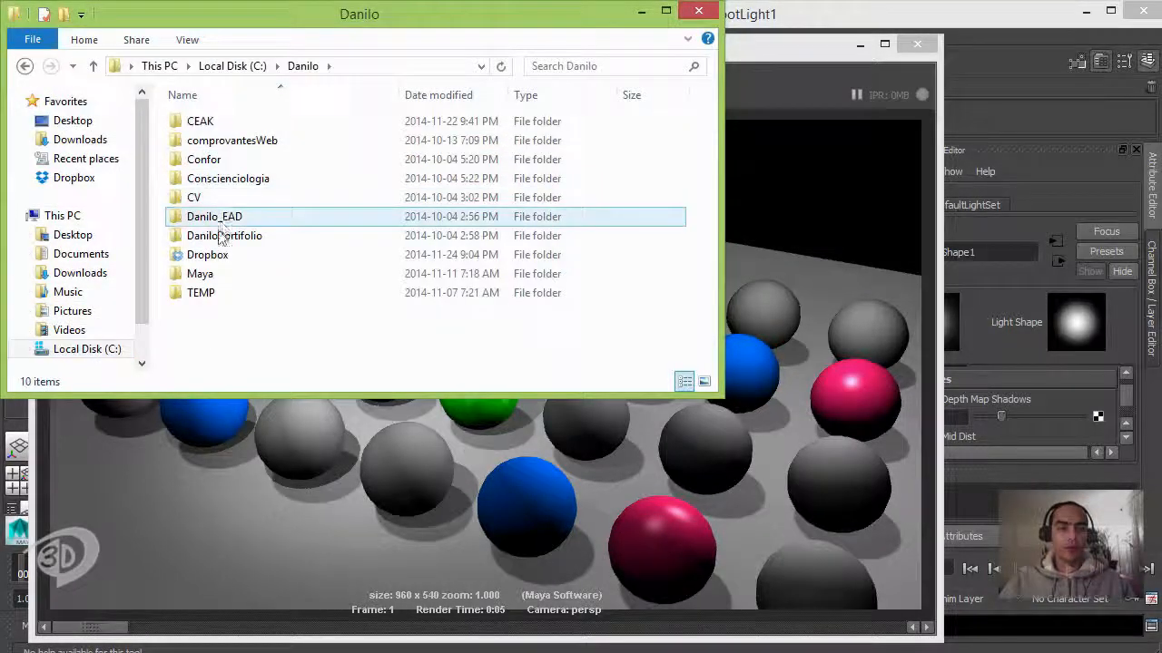
{"action": "double_click", "coordinate": [207, 273]}
{"action": "left_click", "coordinate": [216, 142]}
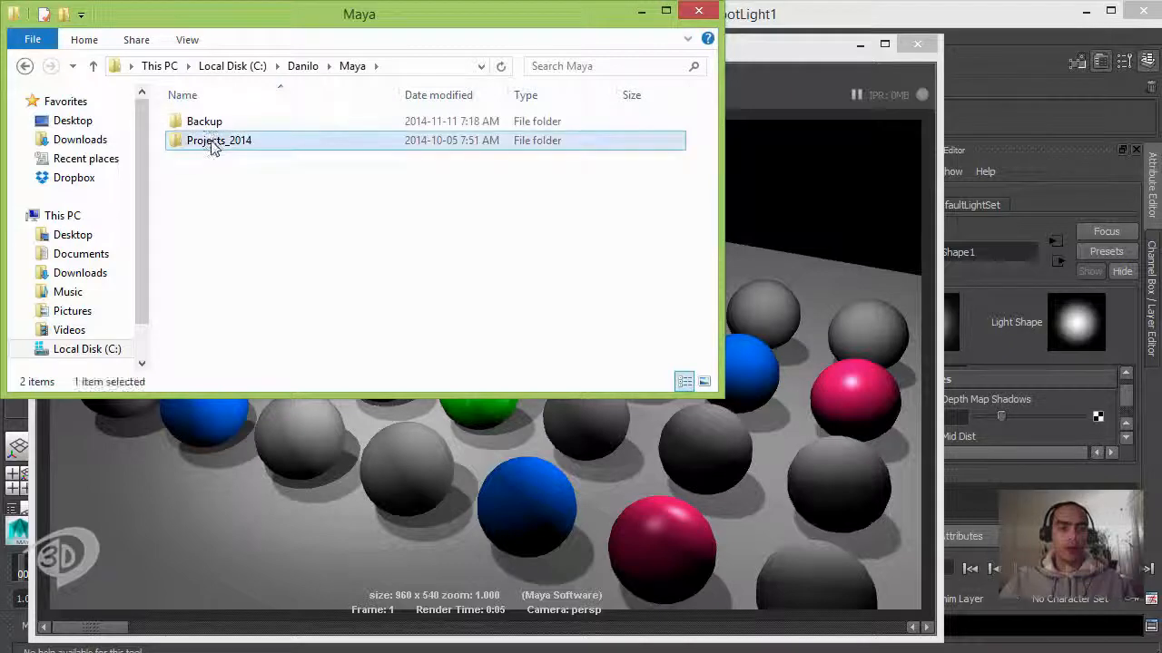
{"action": "double_click", "coordinate": [216, 143]}
{"action": "left_click", "coordinate": [204, 142]}
{"action": "double_click", "coordinate": [204, 142]}
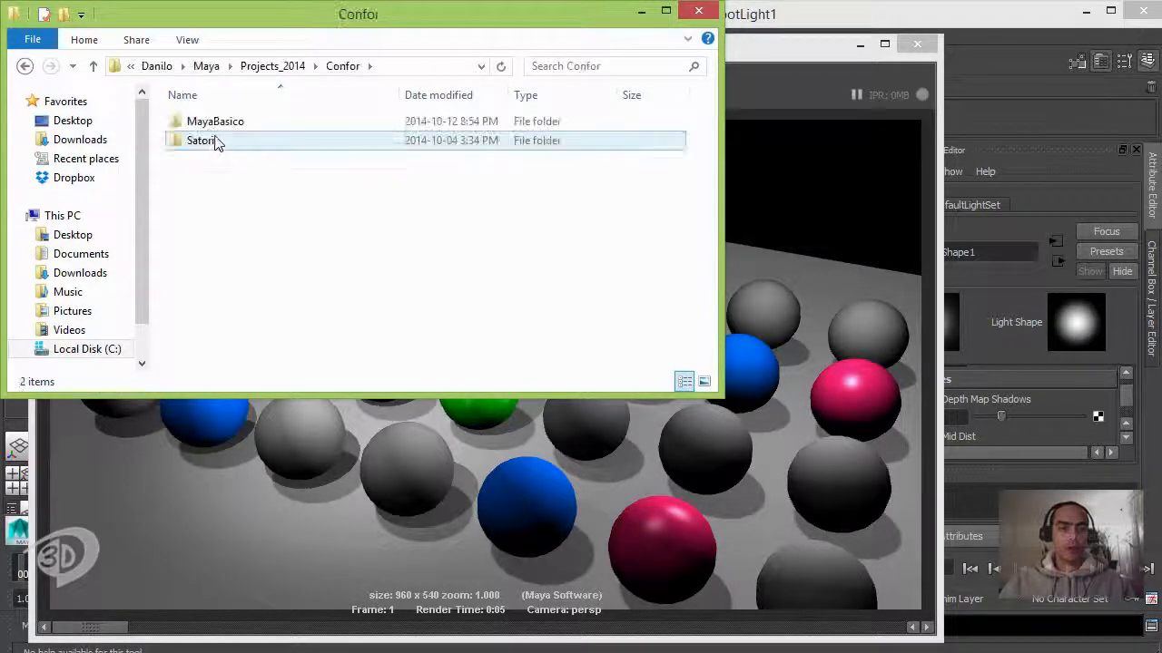
{"action": "left_click", "coordinate": [221, 122]}
{"action": "double_click", "coordinate": [221, 122]}
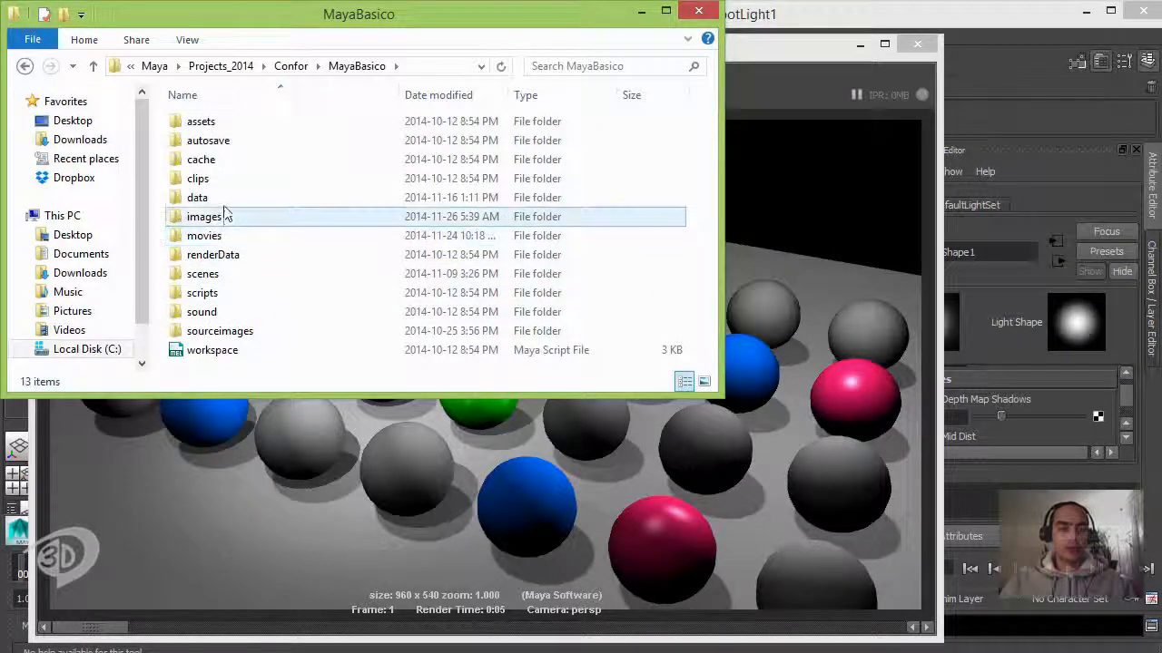
{"action": "left_click", "coordinate": [226, 216]}
{"action": "double_click", "coordinate": [225, 216]}
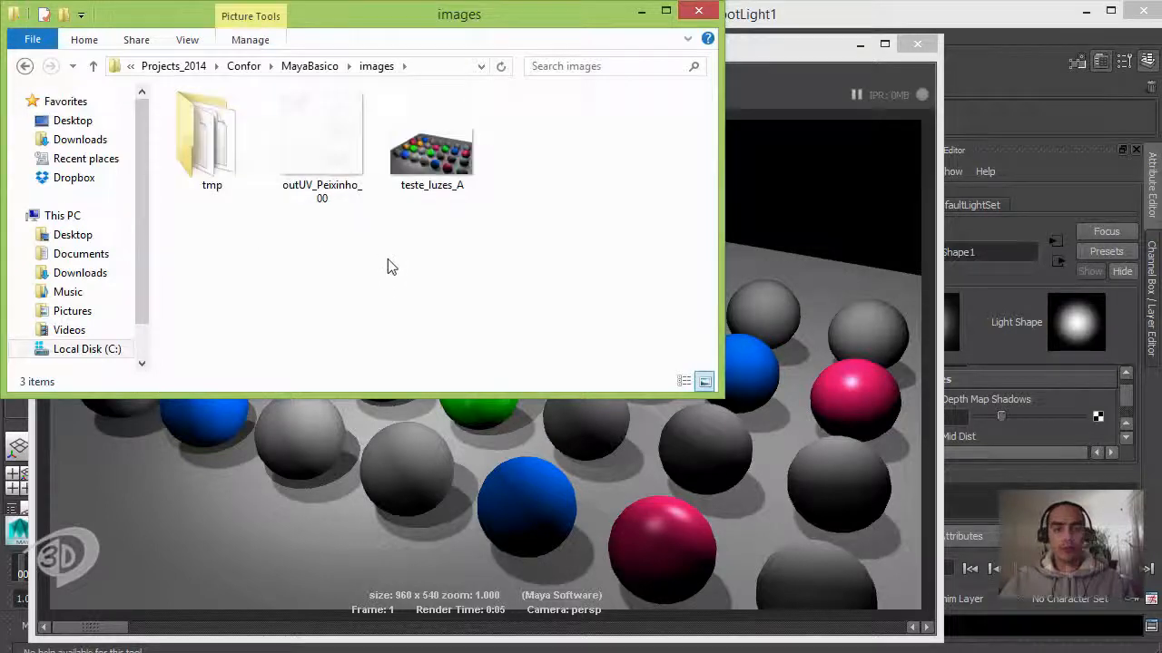
Preview the saved teste_luzes_A image in Windows Photo Viewer, close it and return to Maya's Render View
{"action": "left_click", "coordinate": [444, 152]}
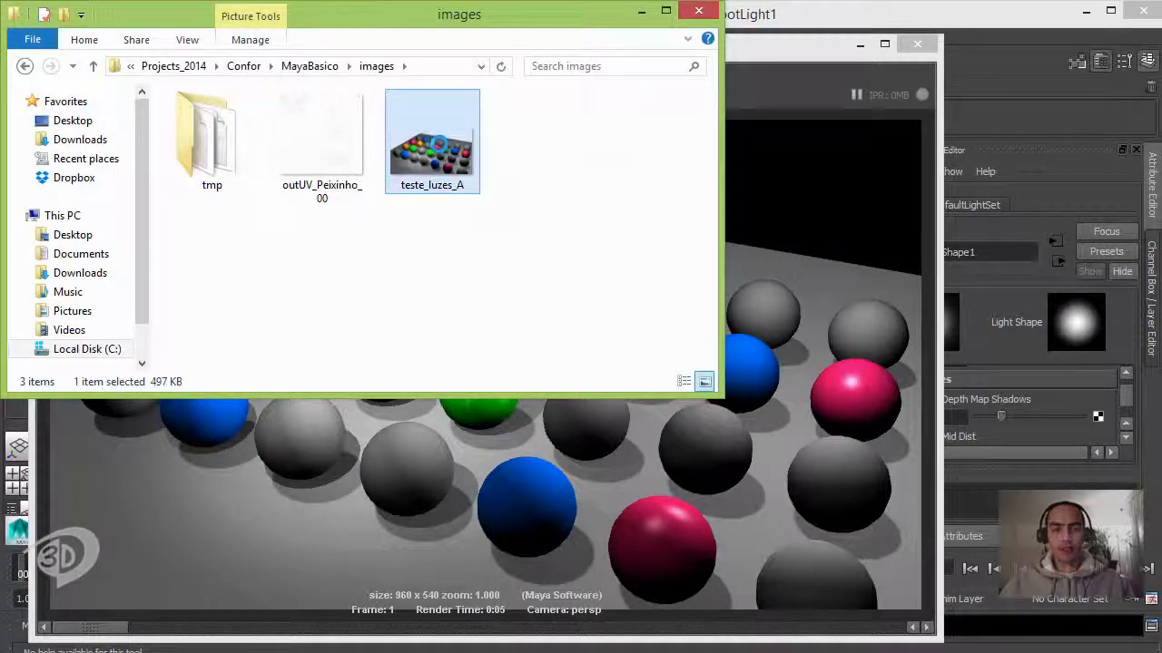
{"action": "right_click", "coordinate": [436, 142]}
{"action": "left_click", "coordinate": [532, 254]}
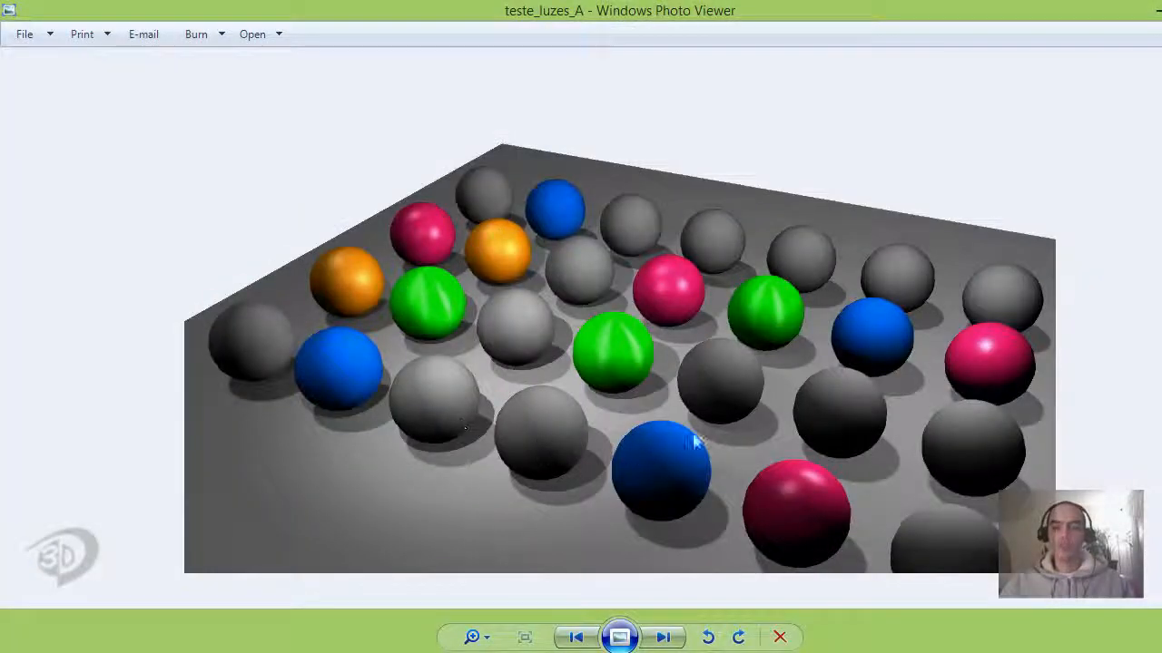
{"action": "double_click", "coordinate": [695, 15]}
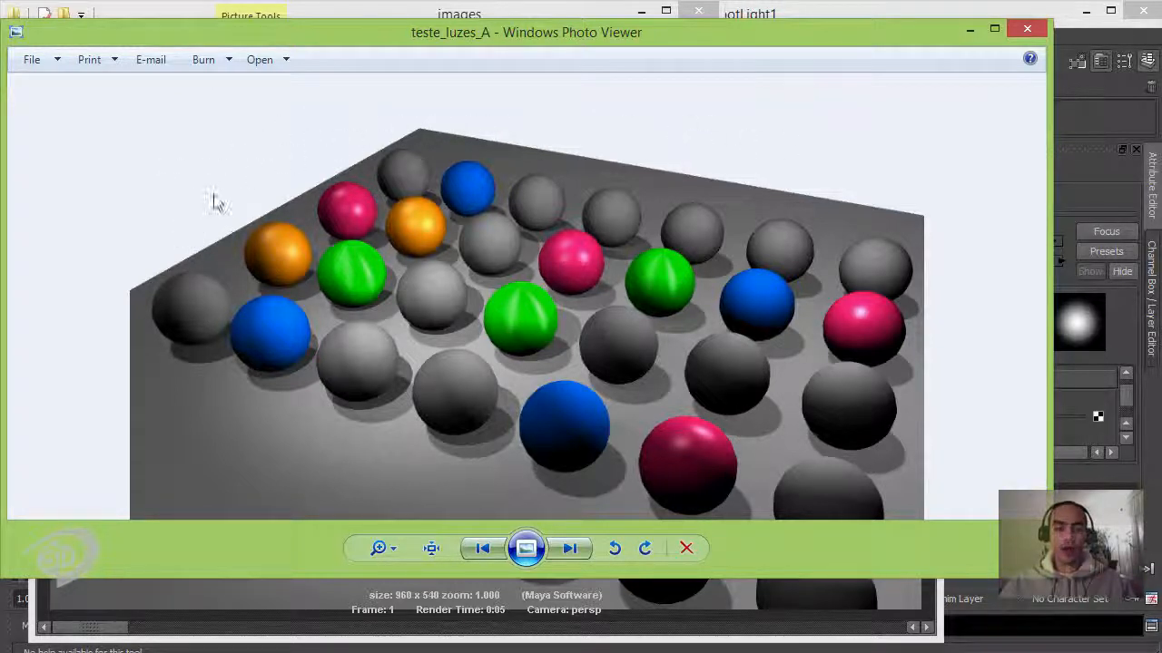
{"action": "left_click", "coordinate": [1028, 32]}
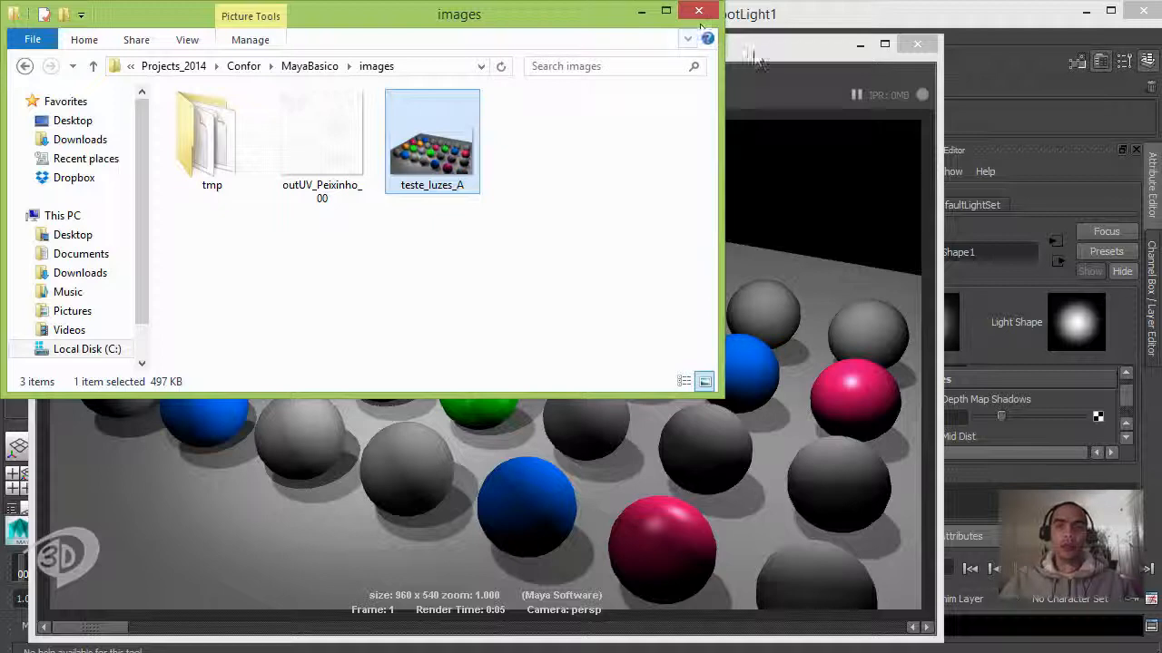
{"action": "left_click", "coordinate": [729, 88]}
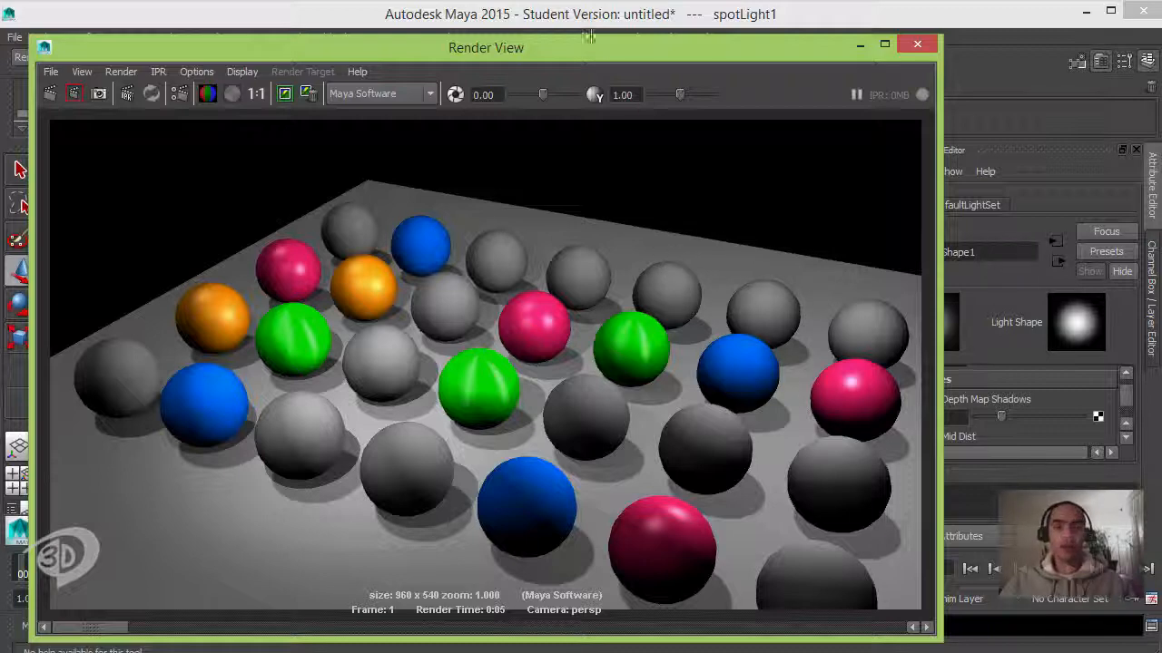
Select the persp camera to show its attributes and minimize the Render View window
{"action": "left_click_drag", "start_coordinate": [581, 58], "coordinate": [767, 398]}
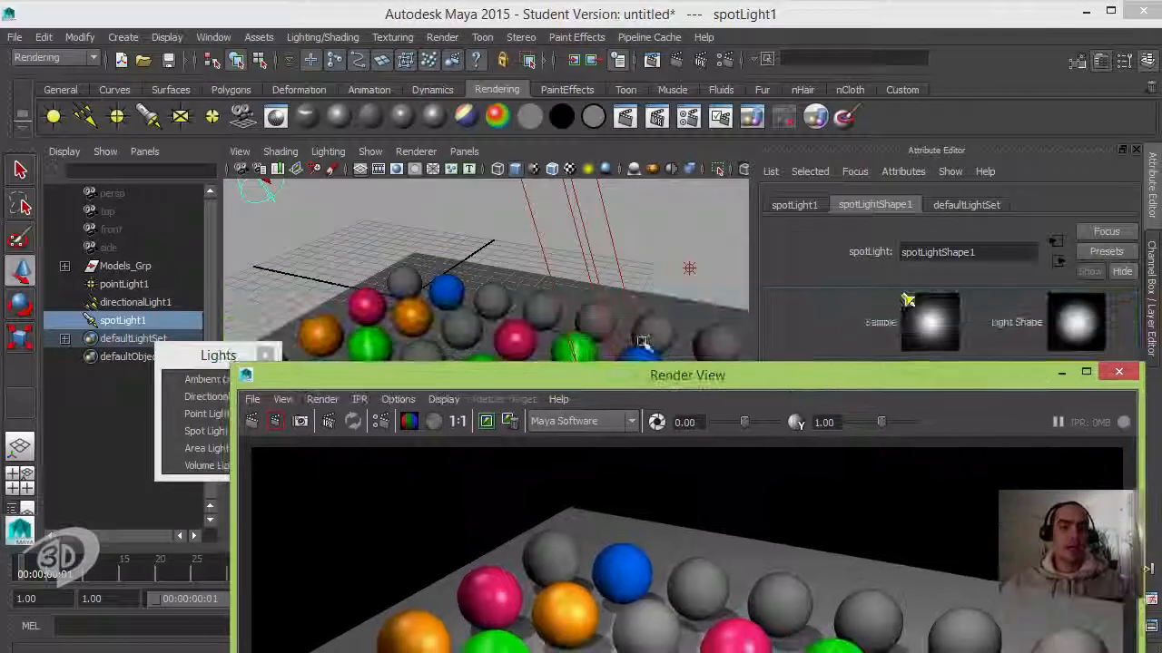
{"action": "left_click", "coordinate": [113, 194]}
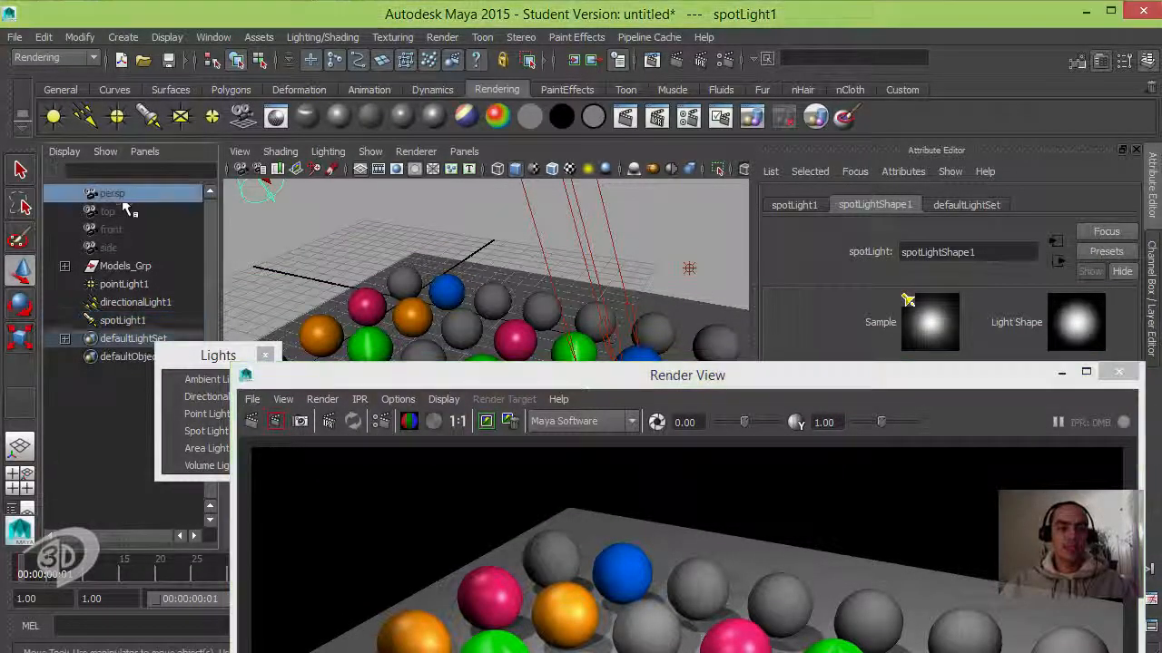
{"action": "left_click_drag", "start_coordinate": [606, 369], "coordinate": [388, 47]}
{"action": "left_click", "coordinate": [830, 38]}
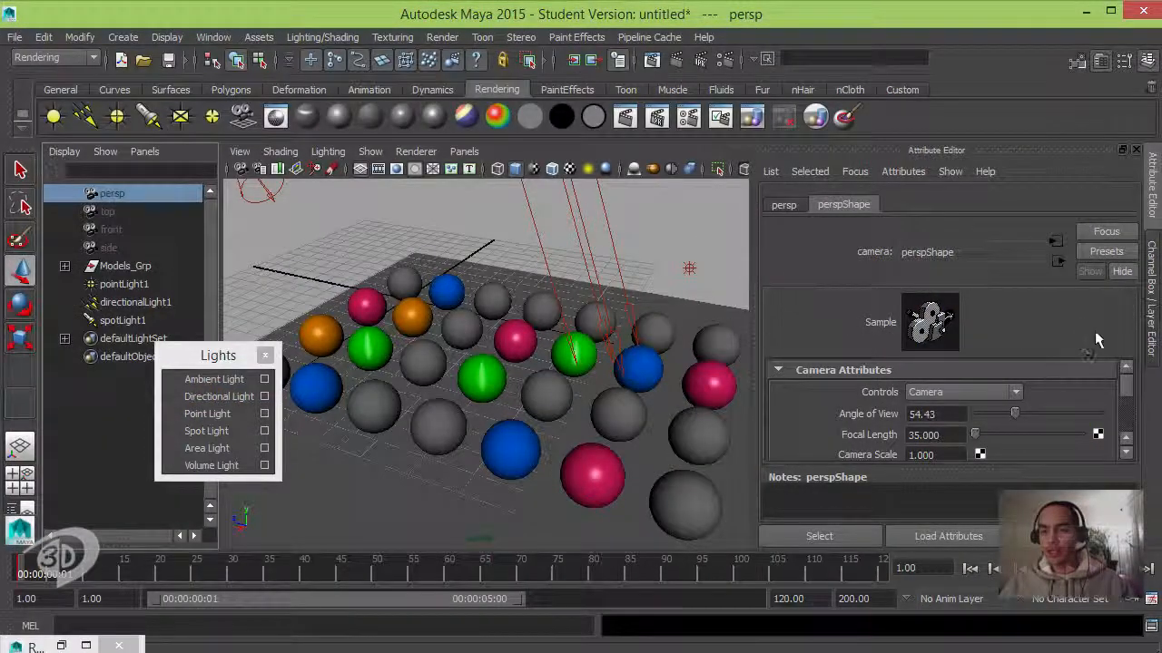
Set the persp camera's Environment background color to a darkened cyan, starting from the cyan swatch in the color palette
{"action": "left_click", "coordinate": [1127, 452]}
{"action": "left_click", "coordinate": [1127, 453]}
{"action": "left_click", "coordinate": [1127, 452]}
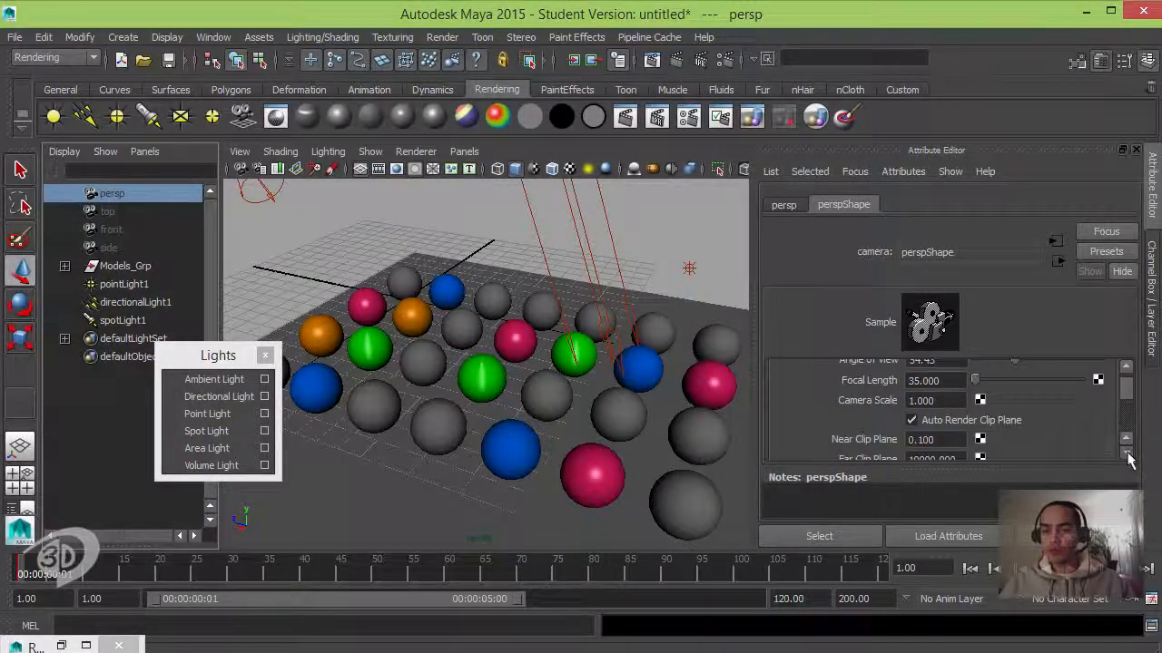
{"action": "left_click", "coordinate": [1127, 453]}
{"action": "left_click", "coordinate": [1127, 453]}
{"action": "left_click", "coordinate": [1127, 453]}
{"action": "left_click", "coordinate": [1127, 452]}
{"action": "left_click", "coordinate": [1127, 453]}
{"action": "left_click", "coordinate": [1127, 453]}
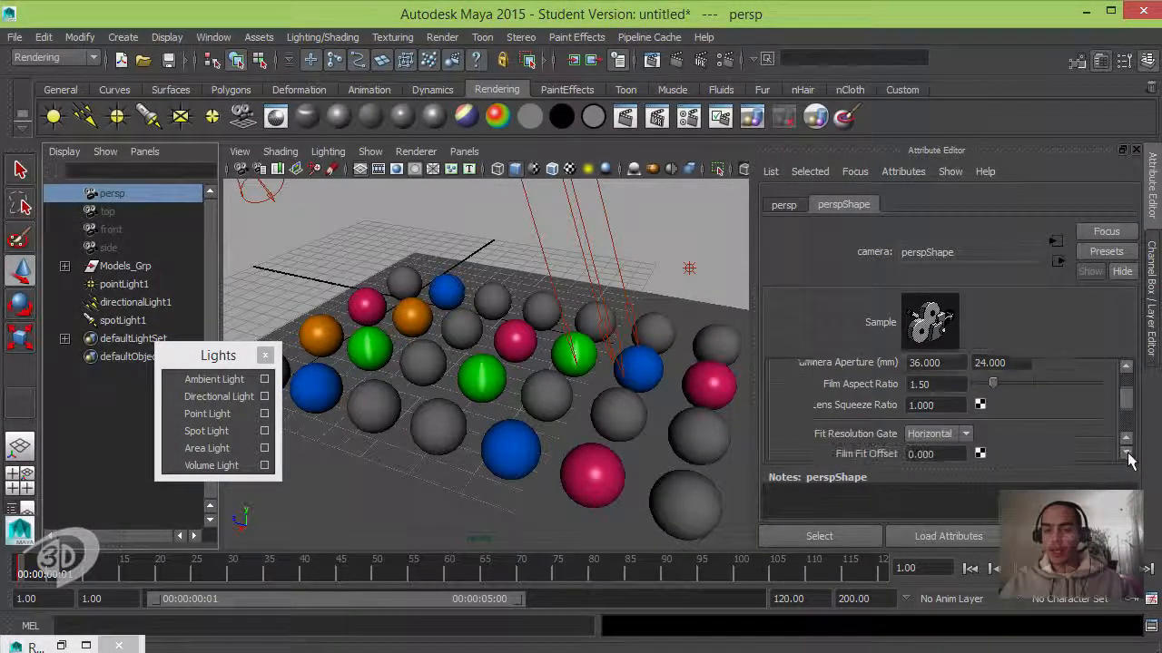
{"action": "left_click", "coordinate": [1127, 452]}
{"action": "left_click", "coordinate": [1126, 453]}
{"action": "left_click", "coordinate": [1126, 452]}
{"action": "left_click", "coordinate": [1126, 453]}
{"action": "left_click", "coordinate": [1126, 453]}
{"action": "left_click", "coordinate": [1127, 453]}
{"action": "left_click", "coordinate": [1126, 453]}
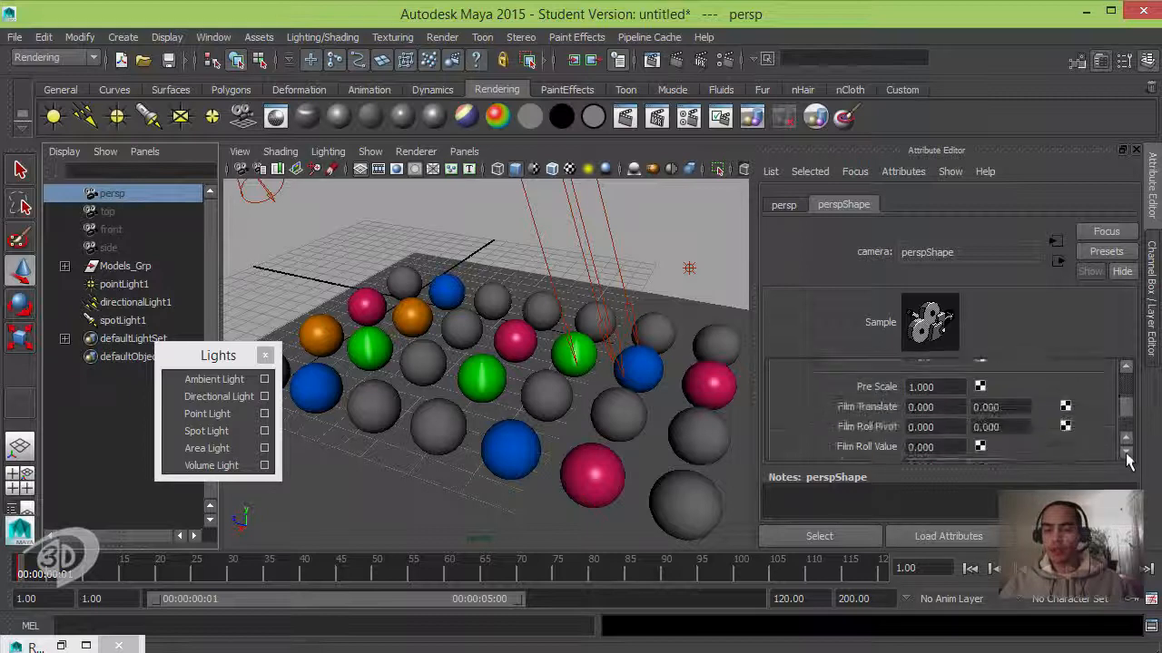
{"action": "left_click", "coordinate": [1126, 453]}
{"action": "left_click", "coordinate": [1126, 453]}
{"action": "left_click", "coordinate": [1126, 452]}
{"action": "left_click", "coordinate": [1127, 453]}
{"action": "left_click", "coordinate": [1126, 452]}
{"action": "left_click", "coordinate": [1126, 453]}
{"action": "left_click", "coordinate": [1127, 453]}
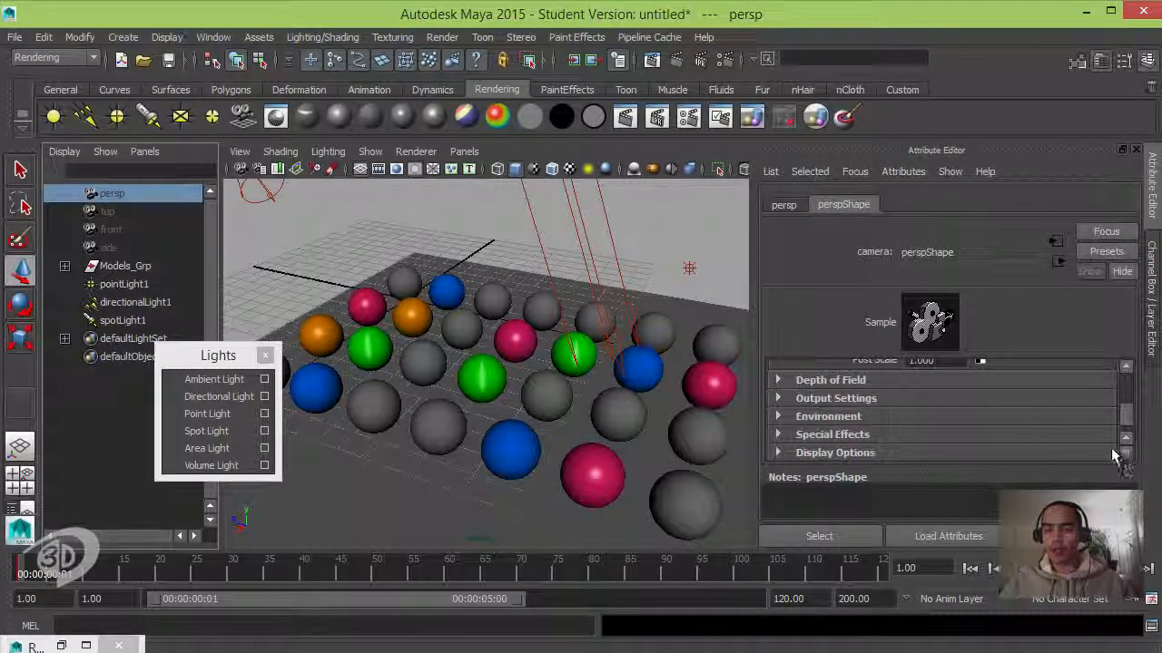
{"action": "left_click", "coordinate": [833, 418]}
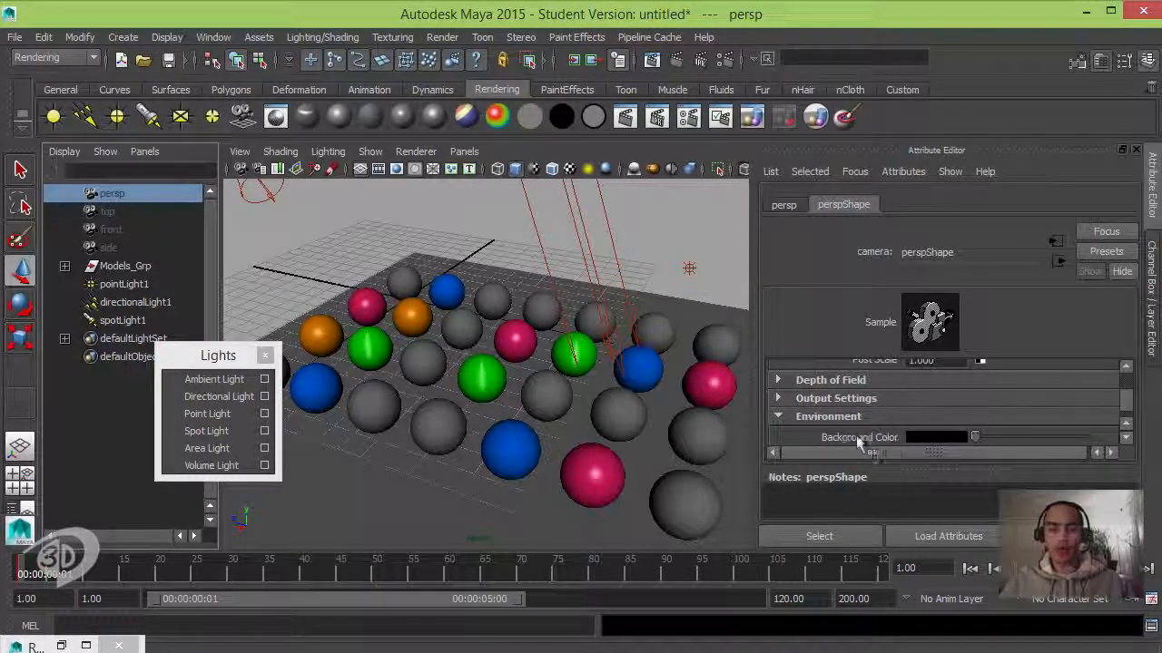
{"action": "left_click", "coordinate": [947, 437]}
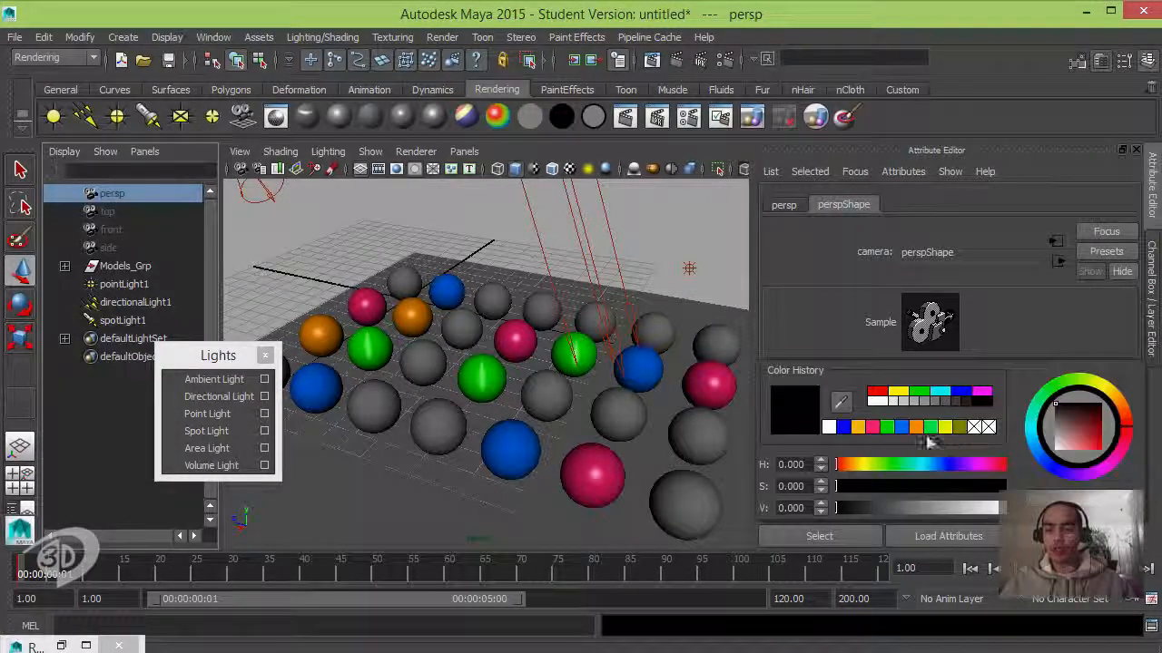
{"action": "left_click", "coordinate": [940, 394]}
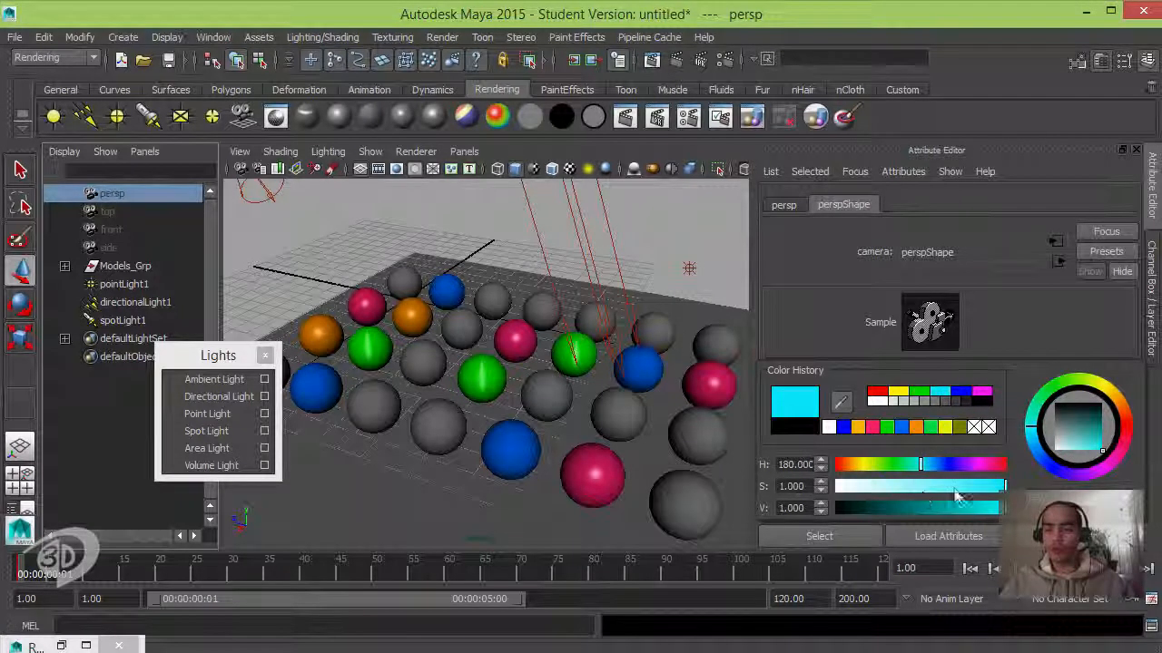
{"action": "left_click_drag", "start_coordinate": [967, 488], "coordinate": [941, 511]}
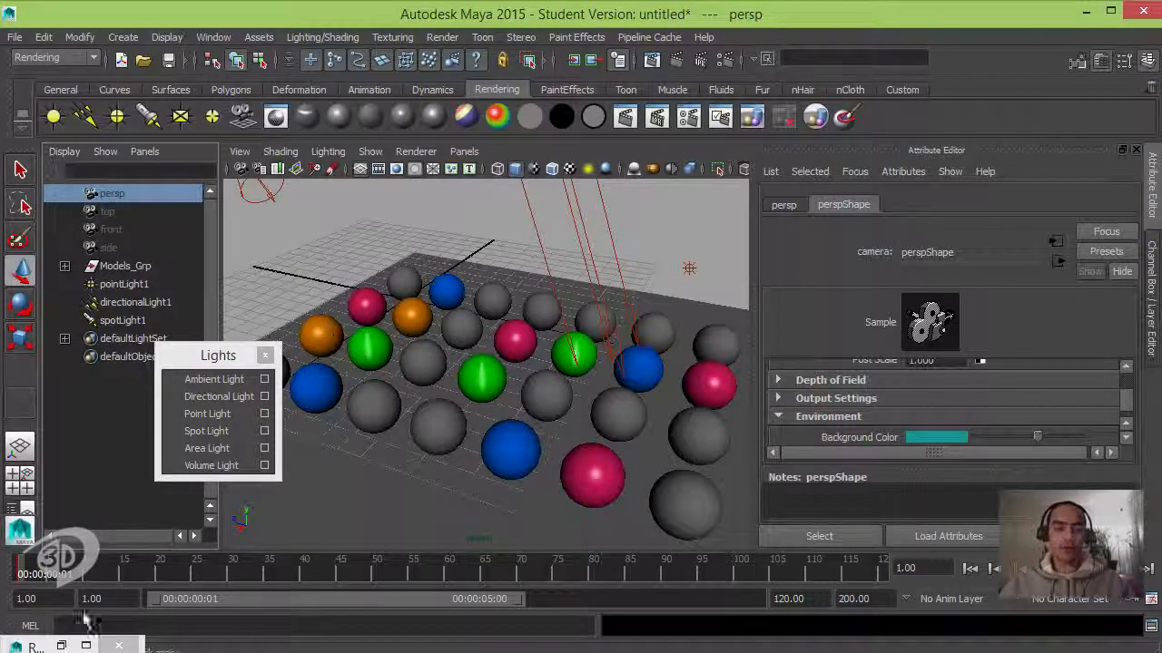
Restore the Render View and redo the persp camera render with Maya Software to include the new background color
{"action": "left_click", "coordinate": [61, 645]}
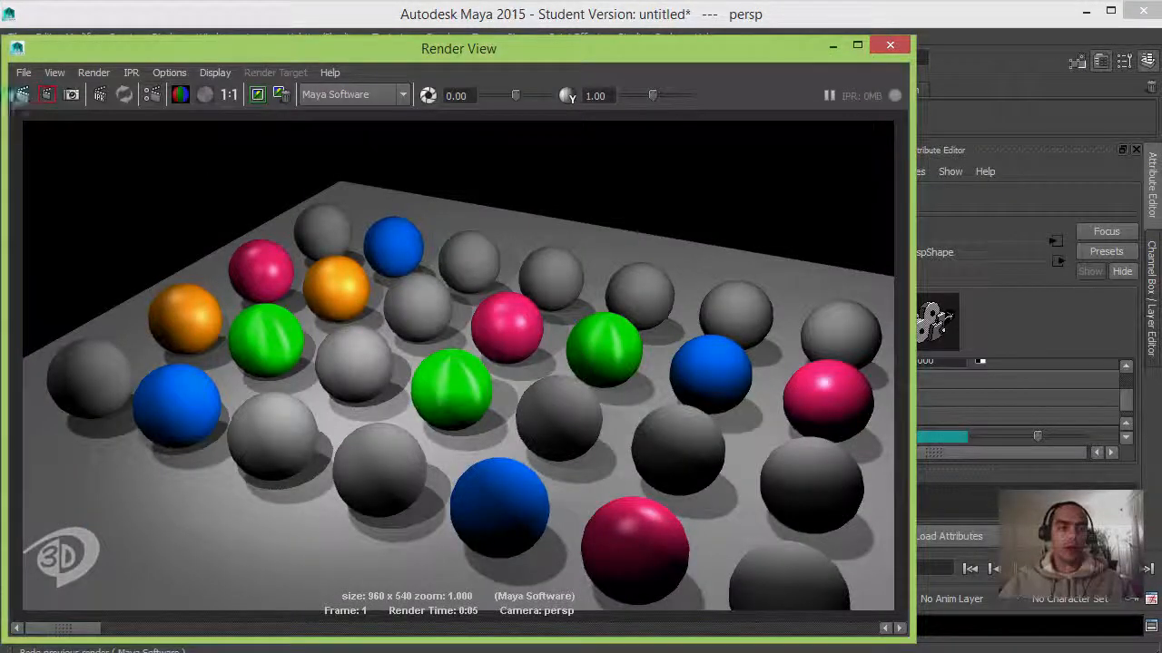
{"action": "left_click", "coordinate": [21, 94]}
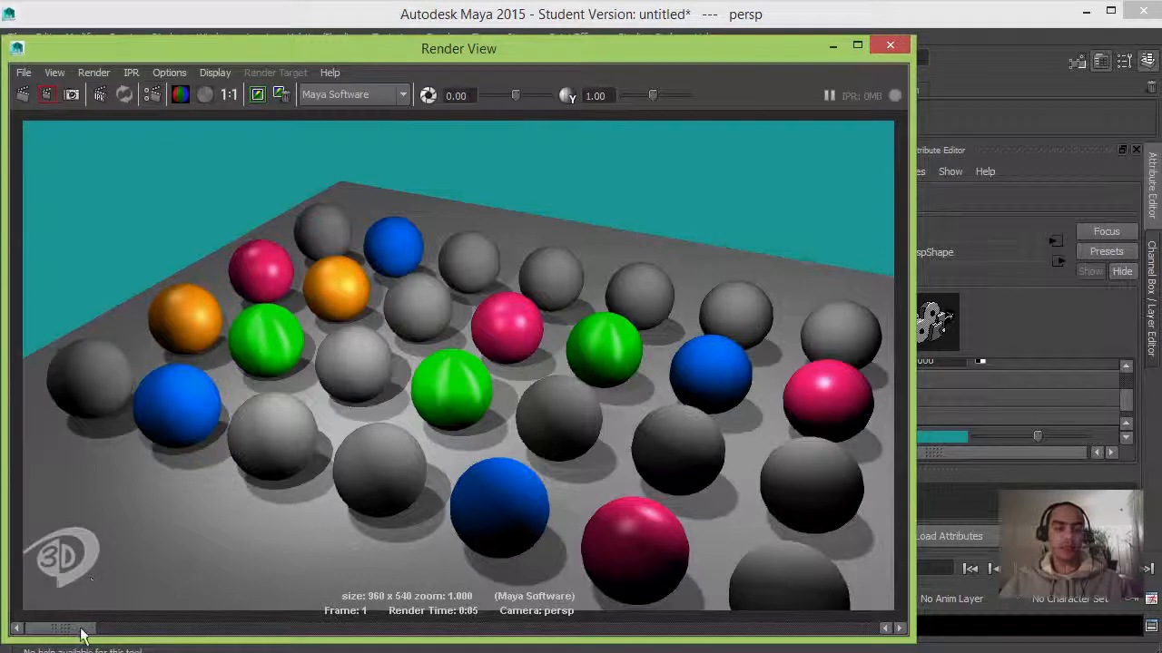
{"action": "mouse_move", "coordinate": [79, 628]}
{"action": "left_mouse_down"}
{"action": "mouse_move", "coordinate": [245, 632]}
{"action": "mouse_move", "coordinate": [64, 628]}
{"action": "left_mouse_up"}
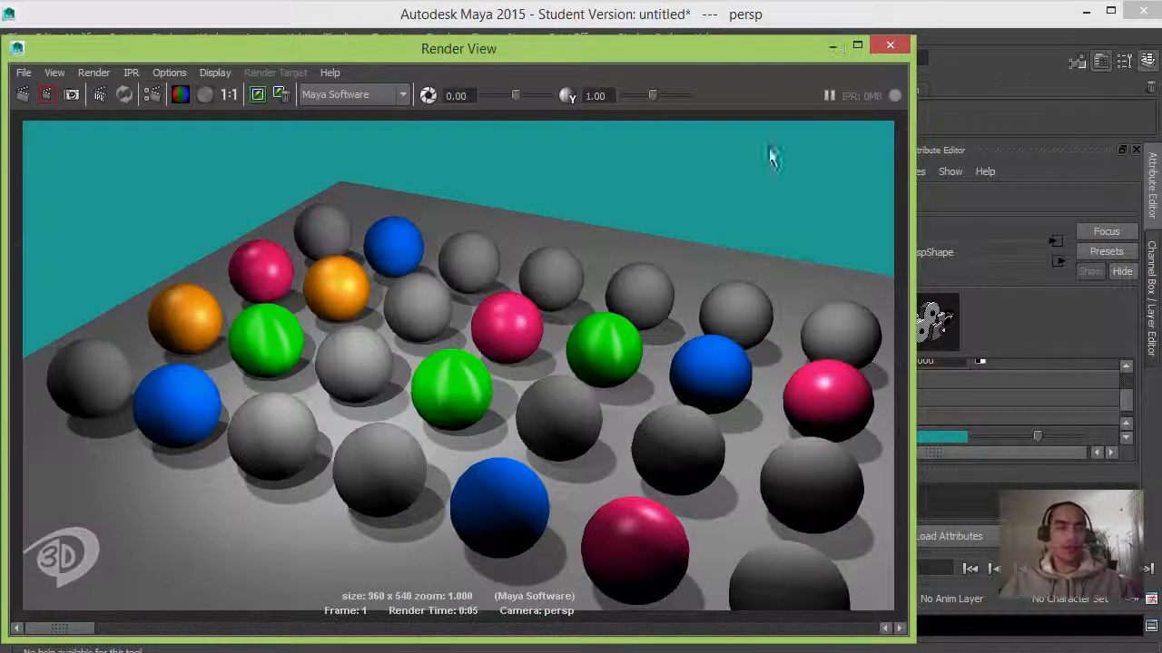
Review the available renderers, keep Maya Software selected and minimize the Render View
{"action": "left_click", "coordinate": [396, 98]}
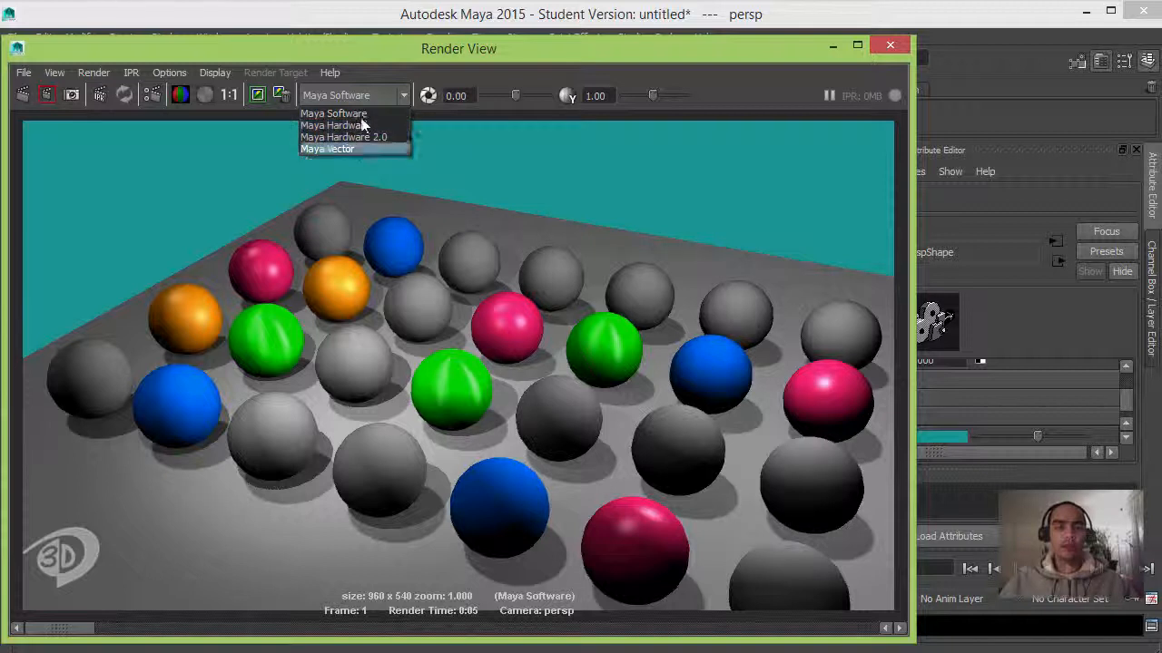
{"action": "left_click", "coordinate": [388, 108]}
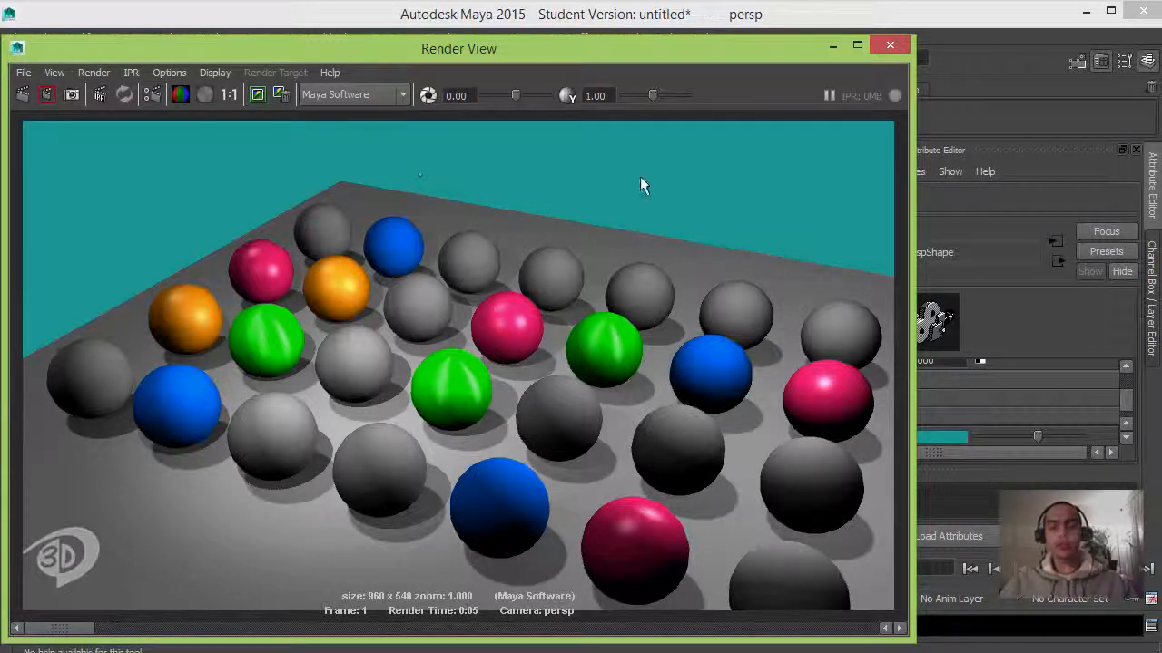
{"action": "left_click", "coordinate": [831, 47]}
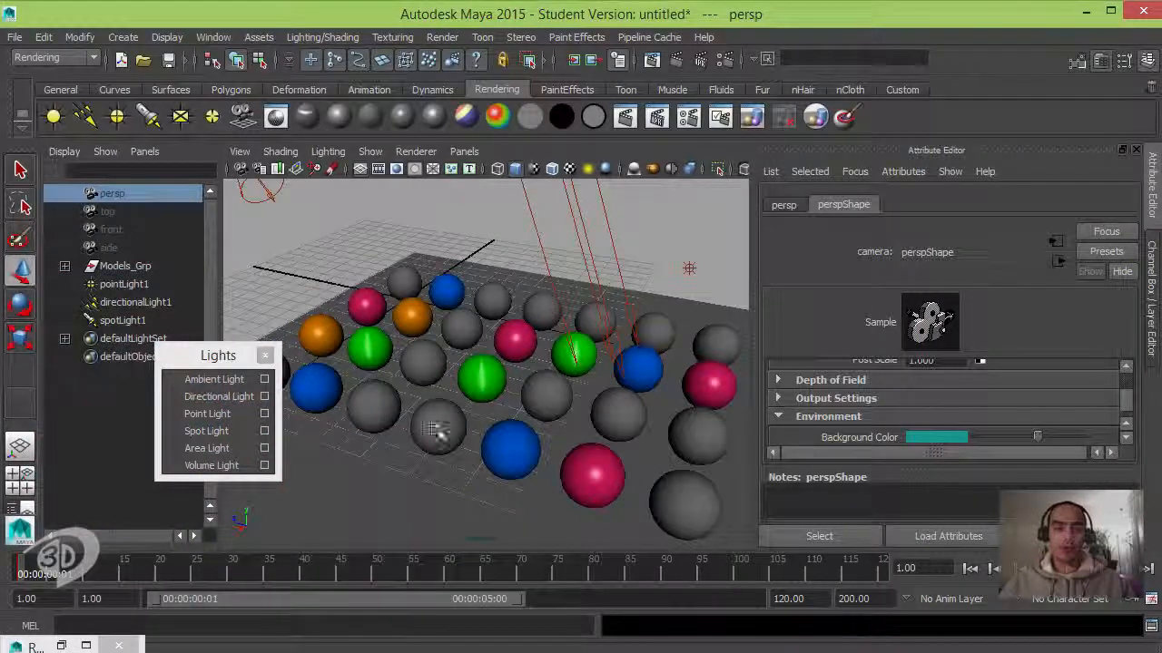
Clear the selection, close the floating Lights palette and show the Channel Box / Layer Editor instead of the Attribute Editor
{"action": "left_click", "coordinate": [487, 220]}
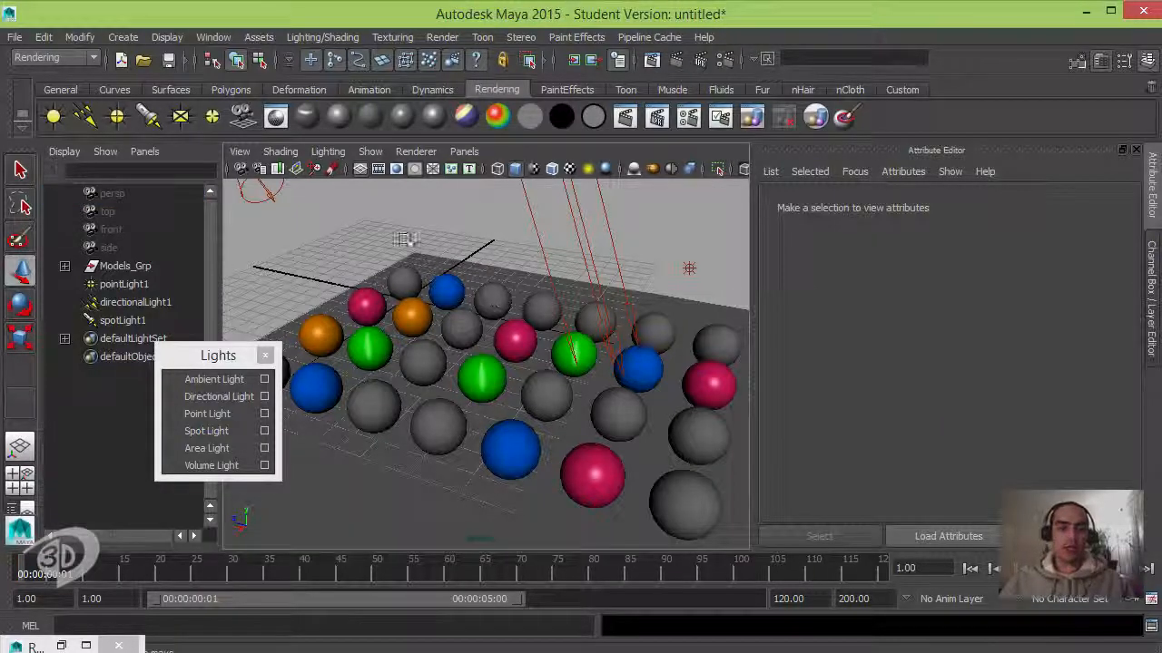
{"action": "left_click", "coordinate": [265, 355]}
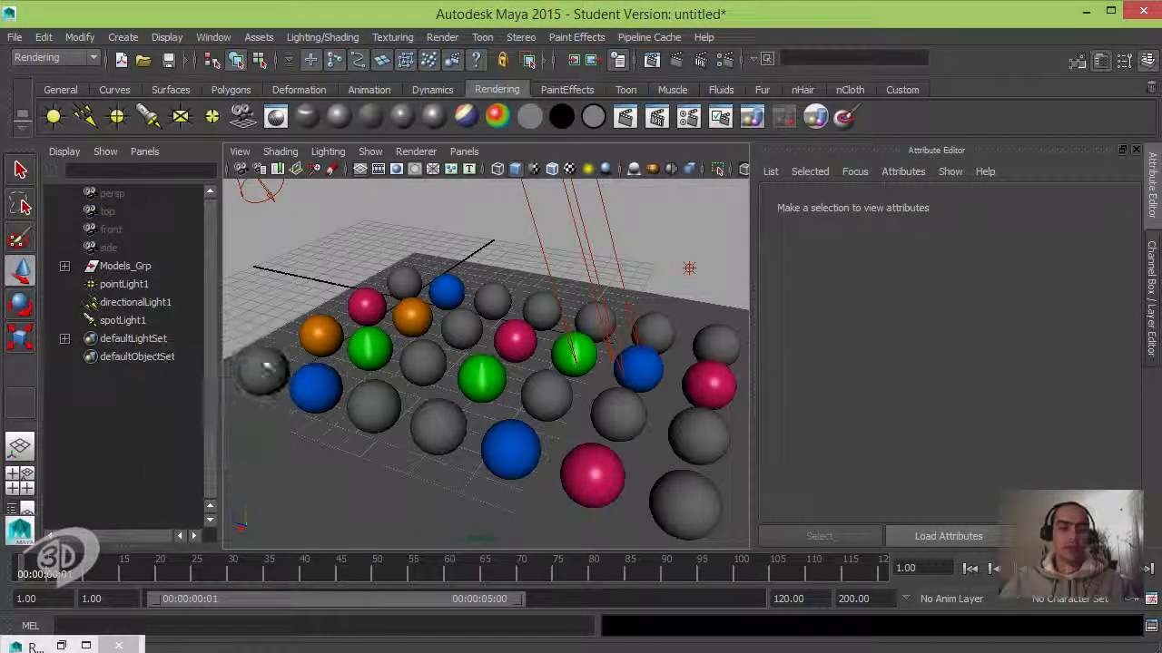
{"action": "left_click", "coordinate": [1151, 290]}
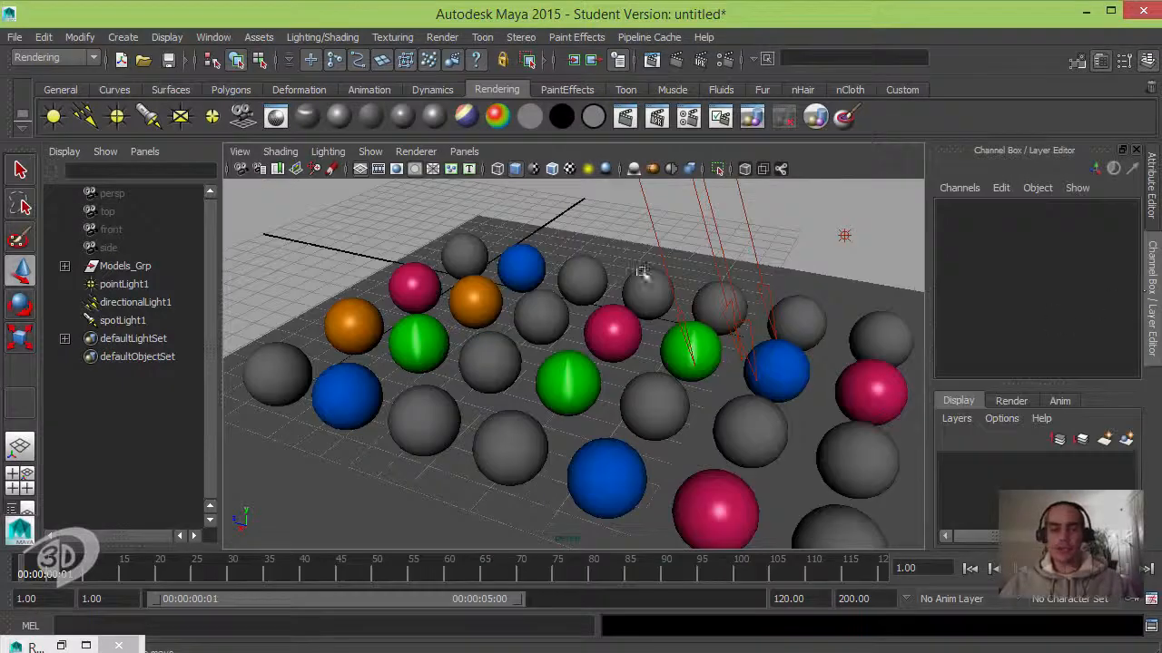
Switch the perspective viewport's lighting to Use All Lights
{"action": "left_click_drag", "start_coordinate": [601, 334], "coordinate": [674, 318], "text": "alt"}
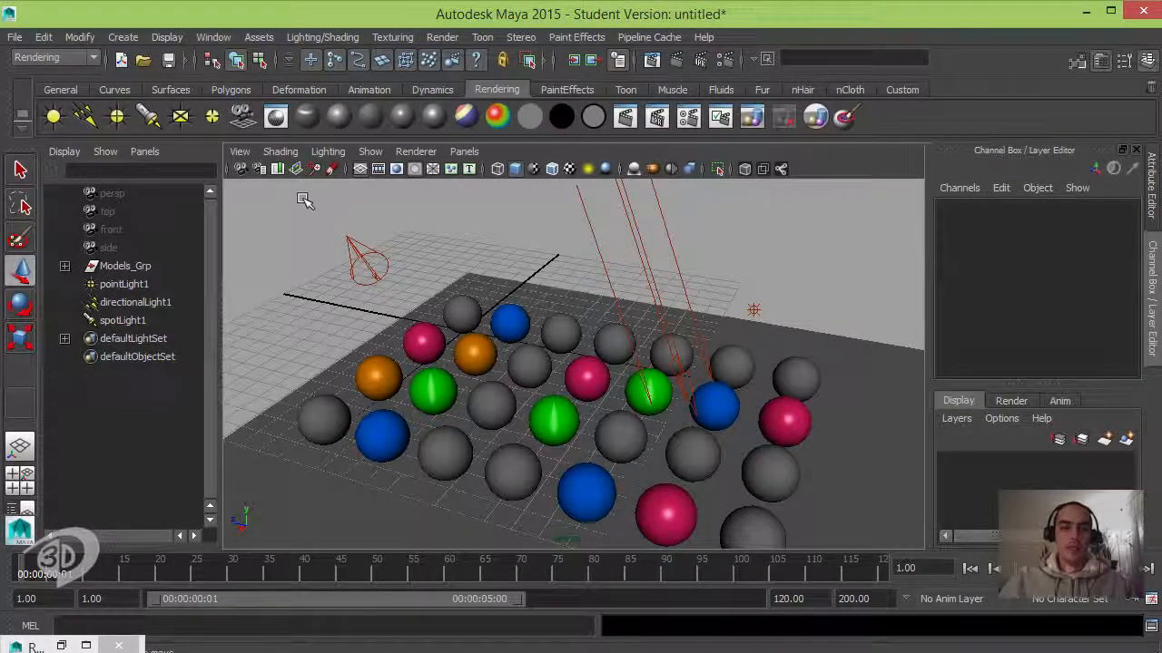
{"action": "left_click", "coordinate": [329, 152]}
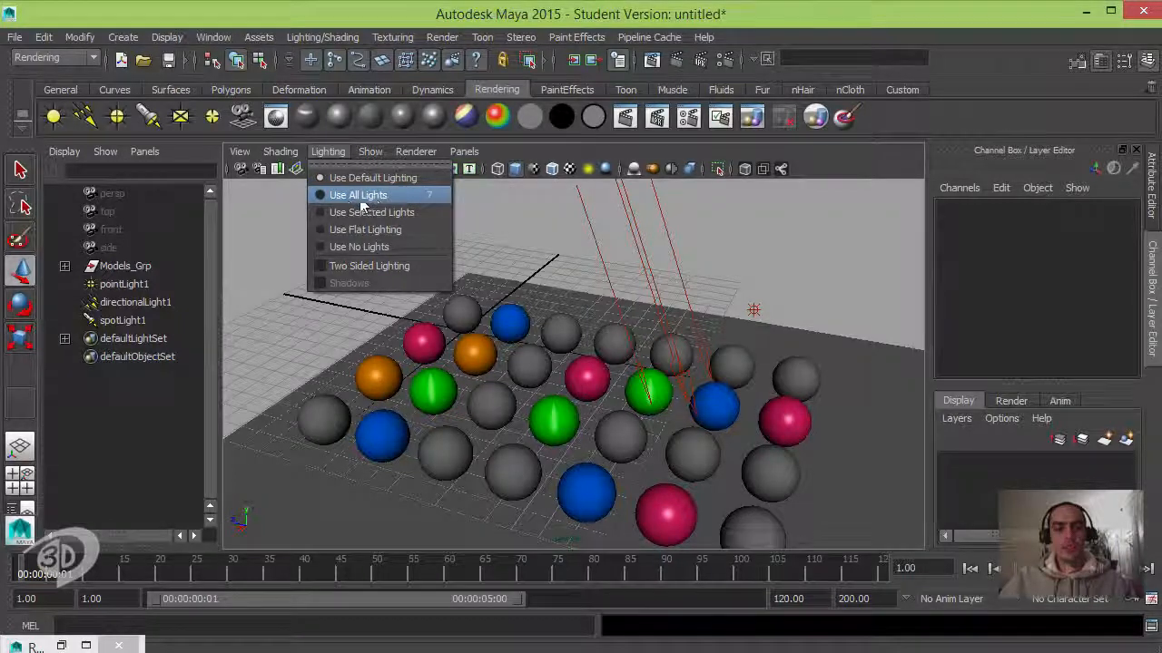
{"action": "left_click", "coordinate": [396, 195]}
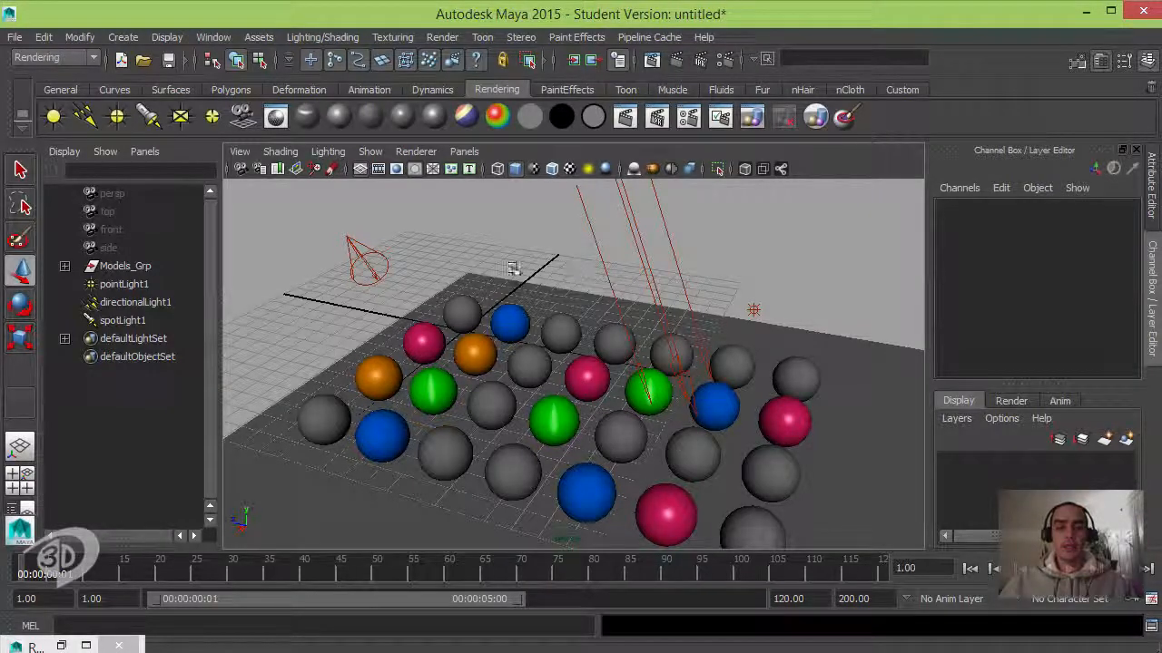
{"action": "key", "text": "7"}
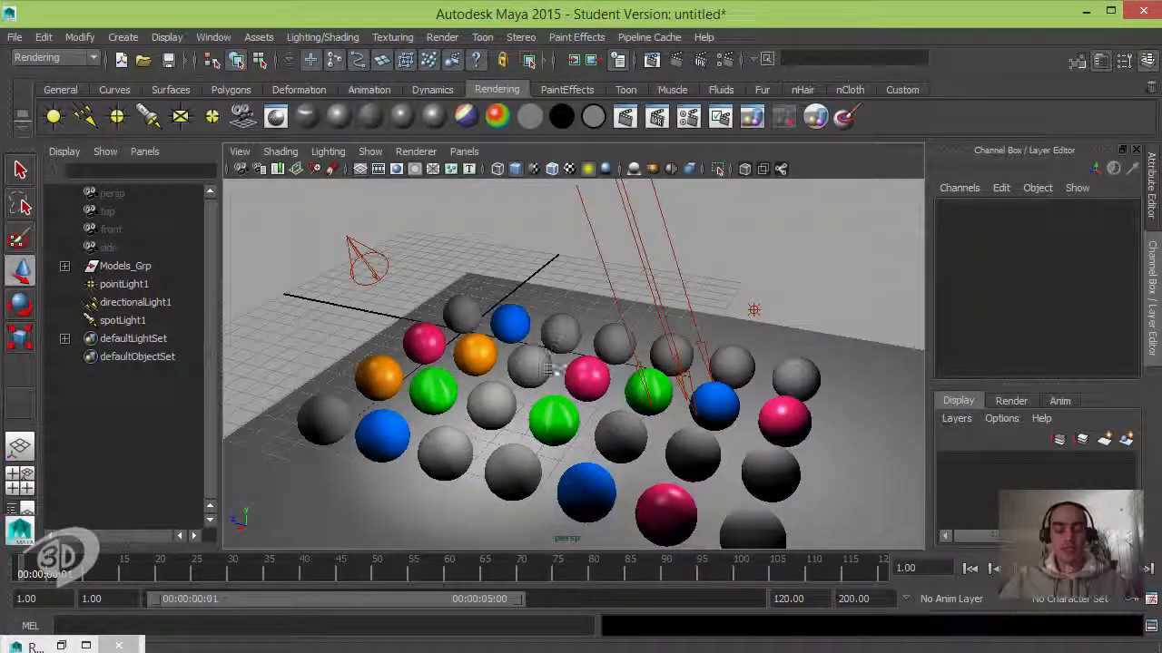
Select directionalLight1 and rotate it freely to about X -173.5, Y -39.4, Z -4.1
{"action": "left_click_drag", "start_coordinate": [548, 369], "coordinate": [609, 345], "text": "alt"}
{"action": "left_click", "coordinate": [567, 312]}
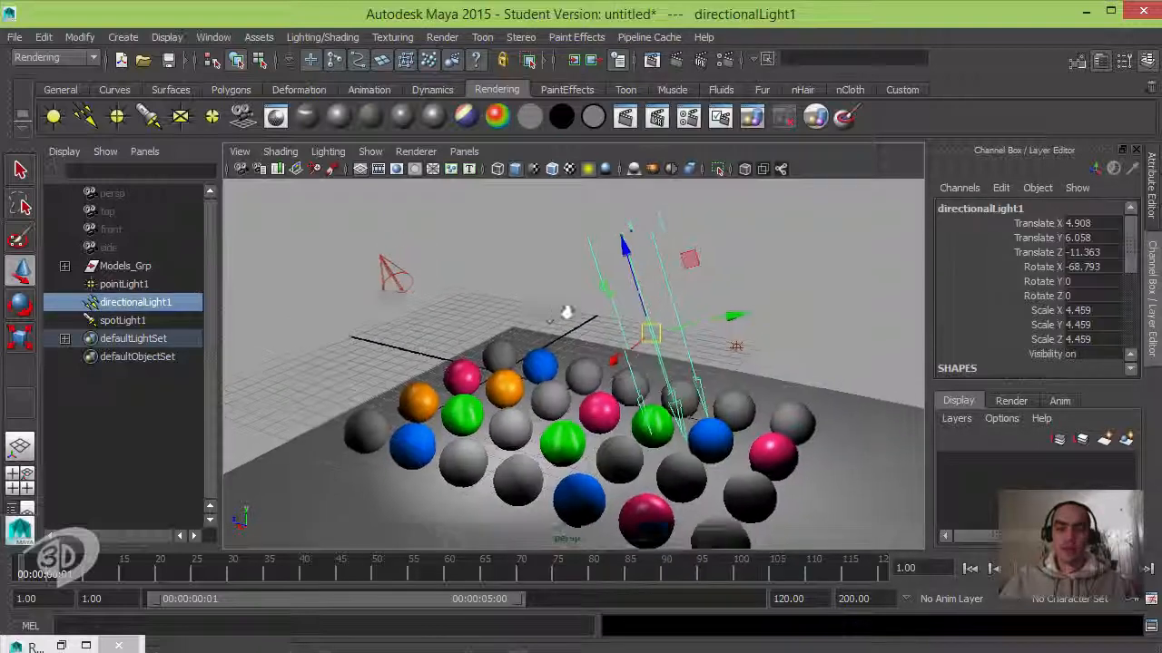
{"action": "left_click_drag", "start_coordinate": [566, 312], "coordinate": [601, 306], "text": "alt"}
{"action": "key", "text": "e"}
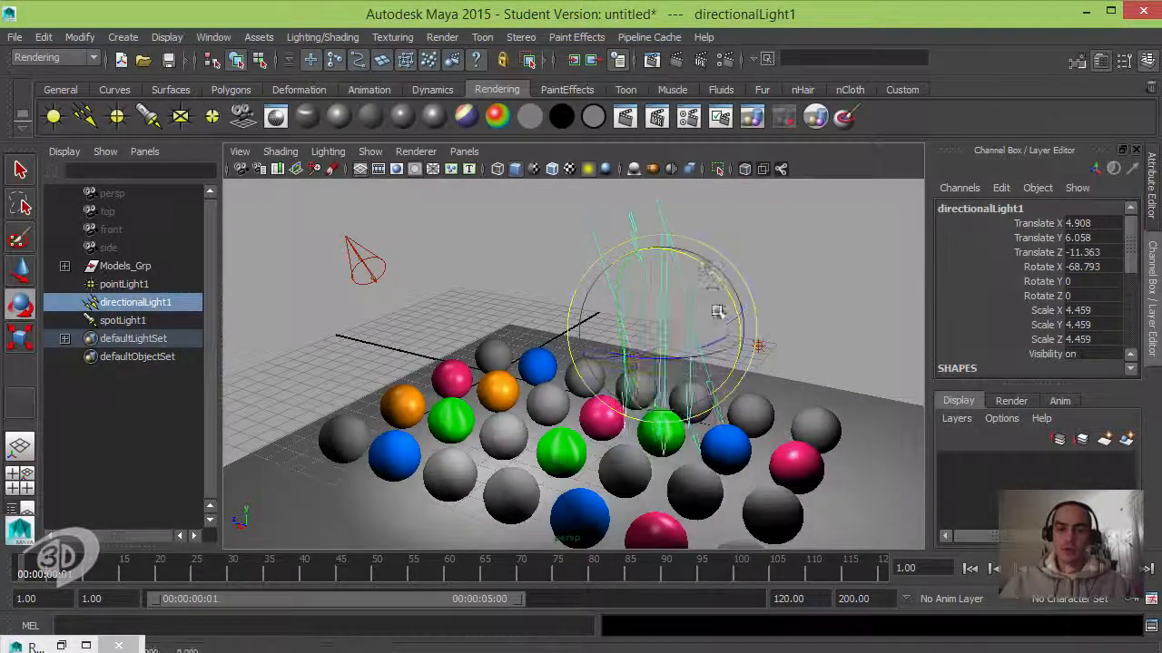
{"action": "mouse_move", "coordinate": [703, 269]}
{"action": "left_mouse_down"}
{"action": "mouse_move", "coordinate": [661, 408]}
{"action": "mouse_move", "coordinate": [727, 343]}
{"action": "mouse_move", "coordinate": [661, 352]}
{"action": "left_mouse_up"}
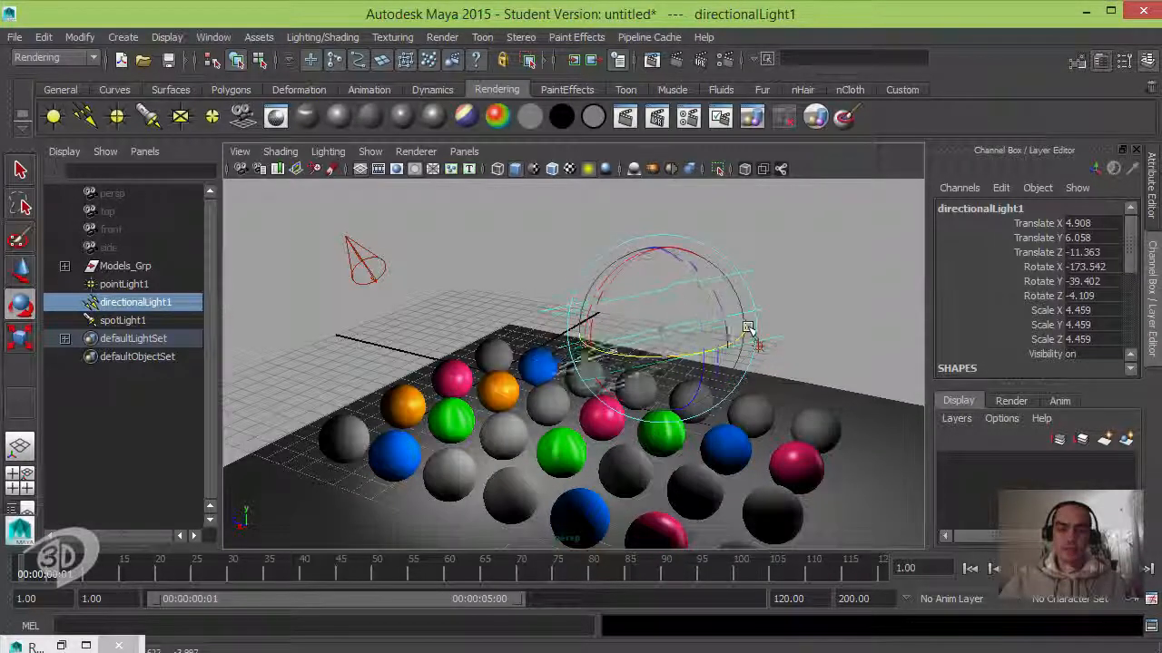
Undo the rotation and the selection of directionalLight1
{"action": "key", "text": "ctrl+z"}
{"action": "key", "text": "ctrl+z"}
{"action": "key", "text": "ctrl+z"}
{"action": "key", "text": "ctrl+z"}
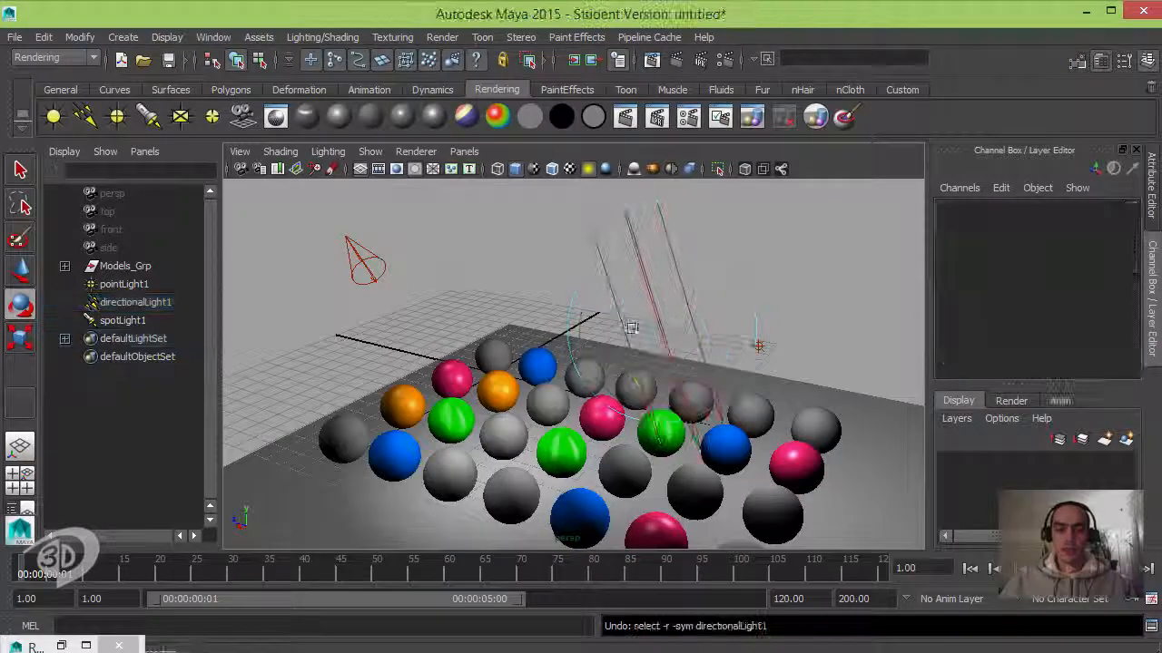
{"action": "left_click_drag", "start_coordinate": [627, 329], "coordinate": [604, 375], "text": "alt"}
{"action": "middle_click_drag", "start_coordinate": [605, 376], "coordinate": [618, 309], "text": "alt"}
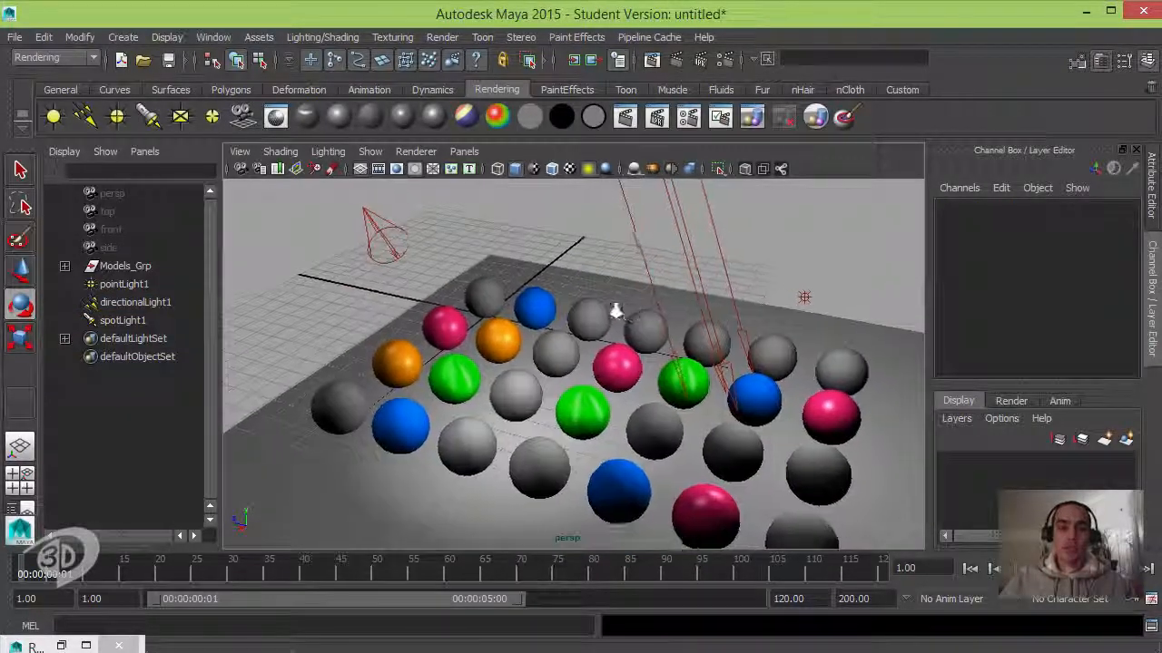
{"action": "left_click", "coordinate": [370, 152]}
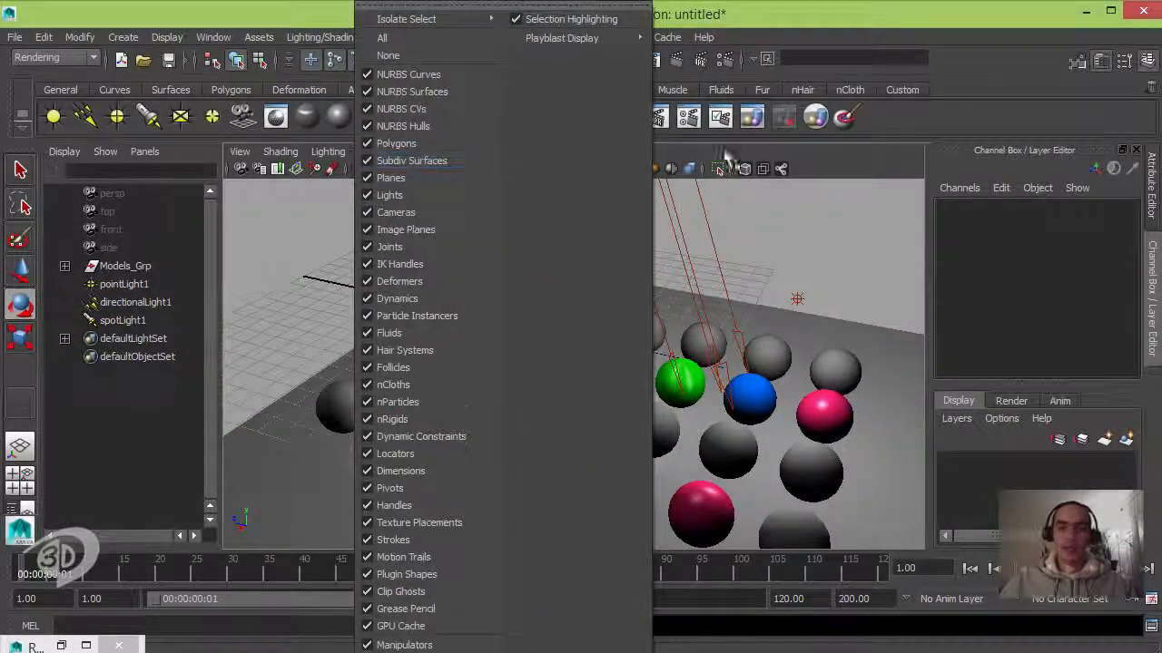
{"action": "left_click", "coordinate": [850, 156]}
{"action": "middle_click_drag", "start_coordinate": [573, 351], "coordinate": [571, 337], "text": "alt"}
{"action": "right_click_drag", "start_coordinate": [571, 336], "coordinate": [609, 347], "text": "alt"}
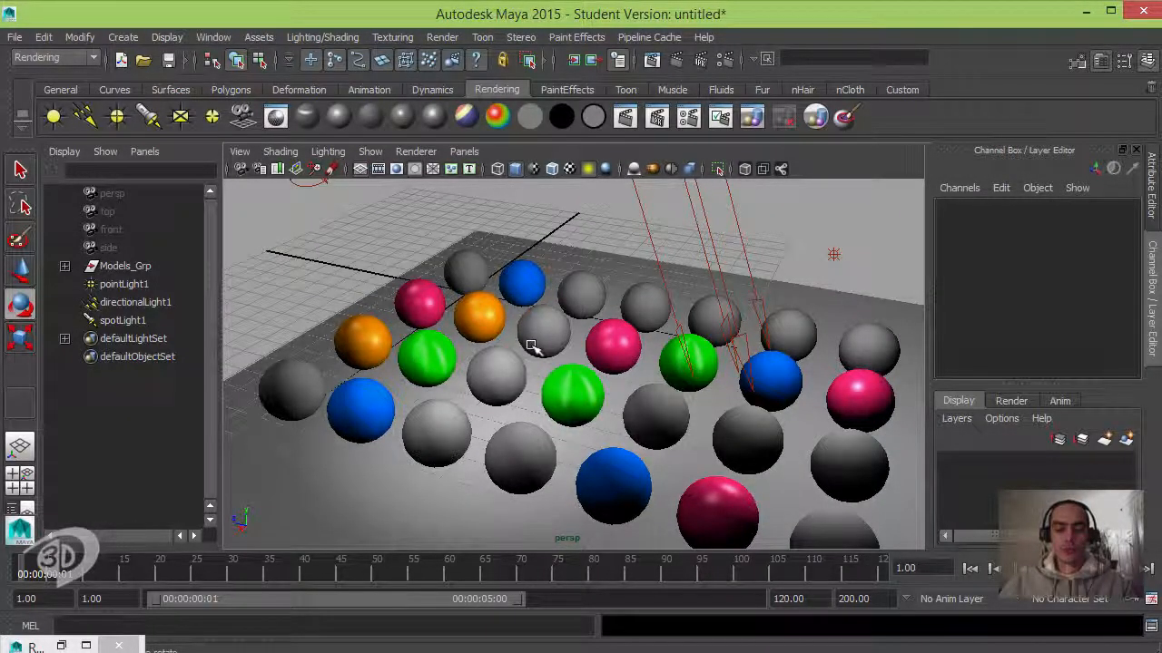
Return the viewport to default lighting, and switch it to Use Selected Lights
{"action": "key", "text": "6"}
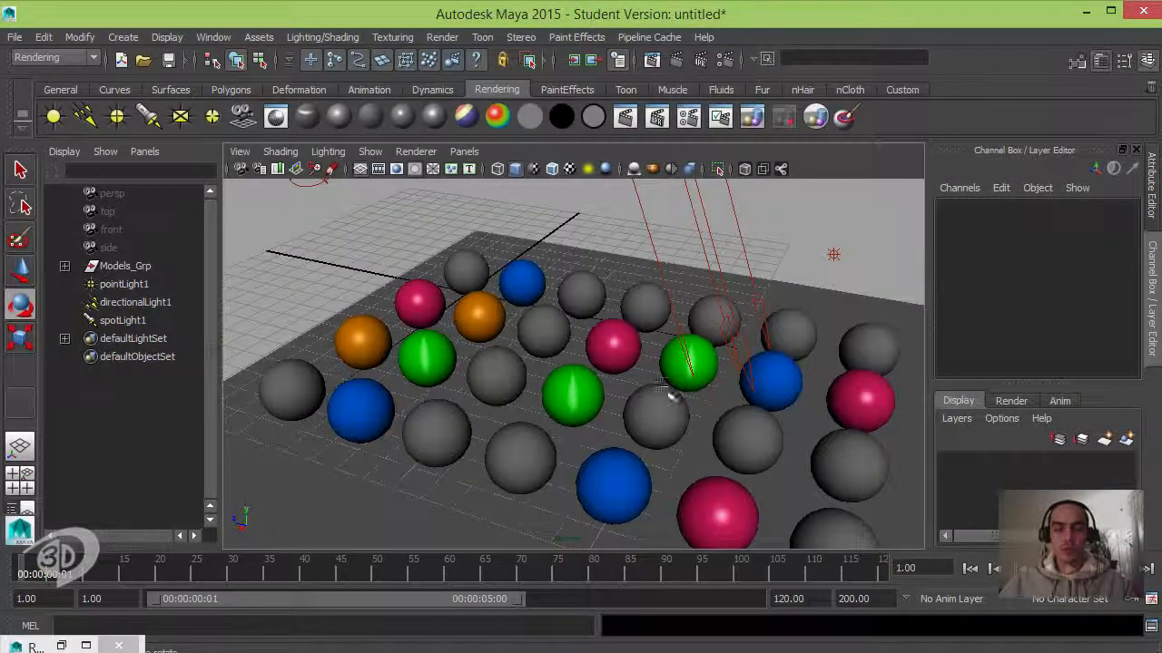
{"action": "left_click", "coordinate": [334, 152]}
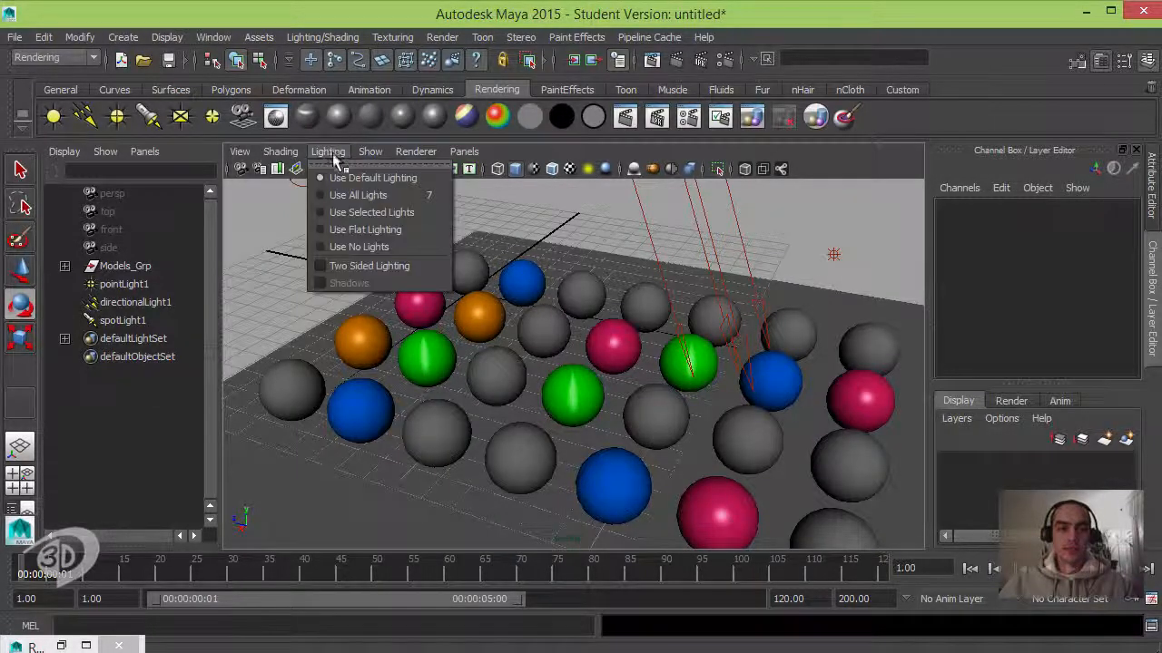
{"action": "left_click", "coordinate": [388, 212]}
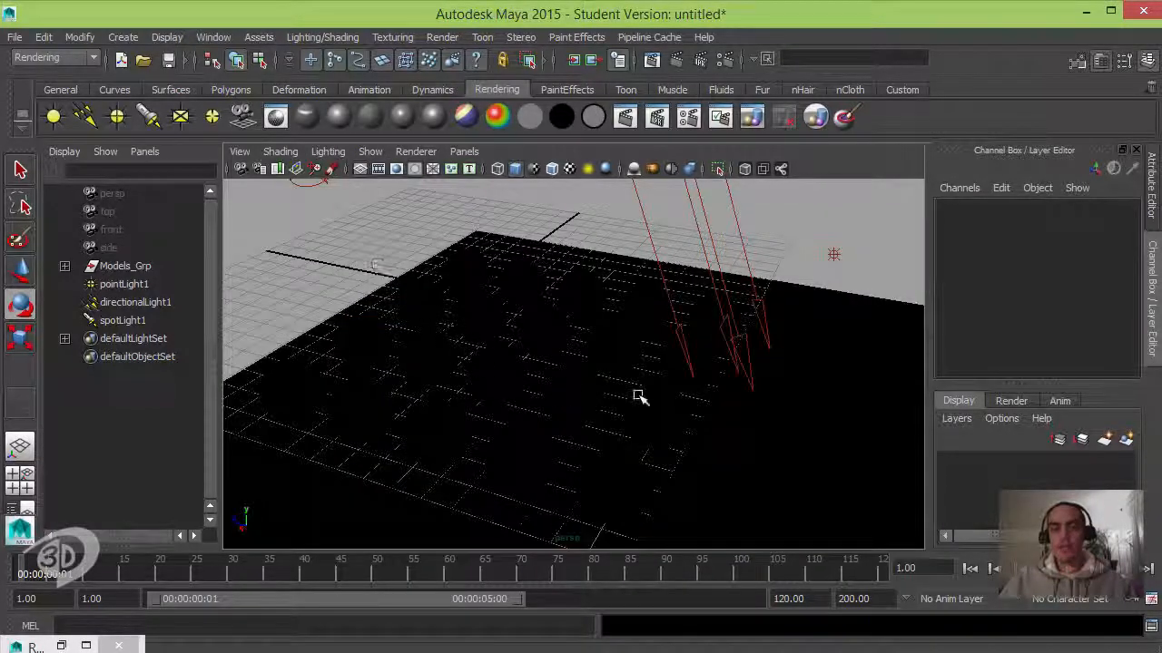
Select spotLight1 above the spheres and rotate it to about X -101.3, Y 61.7, Z -44.2
{"action": "left_click_drag", "start_coordinate": [539, 355], "coordinate": [470, 357], "text": "alt"}
{"action": "left_click_drag", "start_coordinate": [391, 279], "coordinate": [443, 302]}
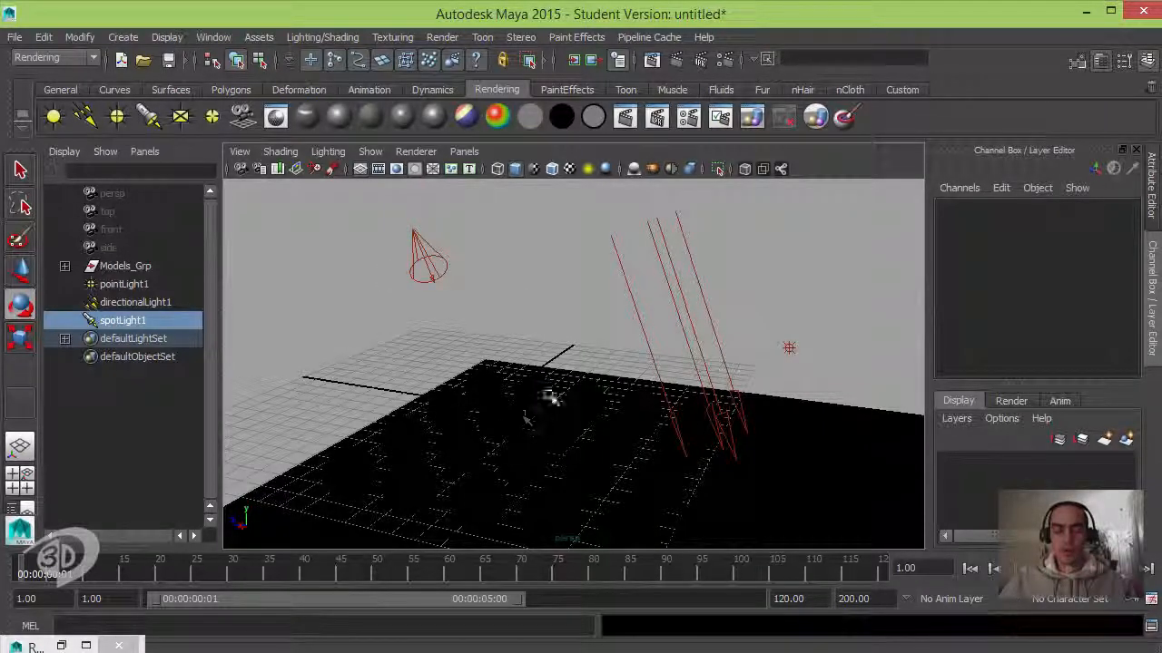
{"action": "left_click_drag", "start_coordinate": [556, 405], "coordinate": [382, 234], "text": "alt"}
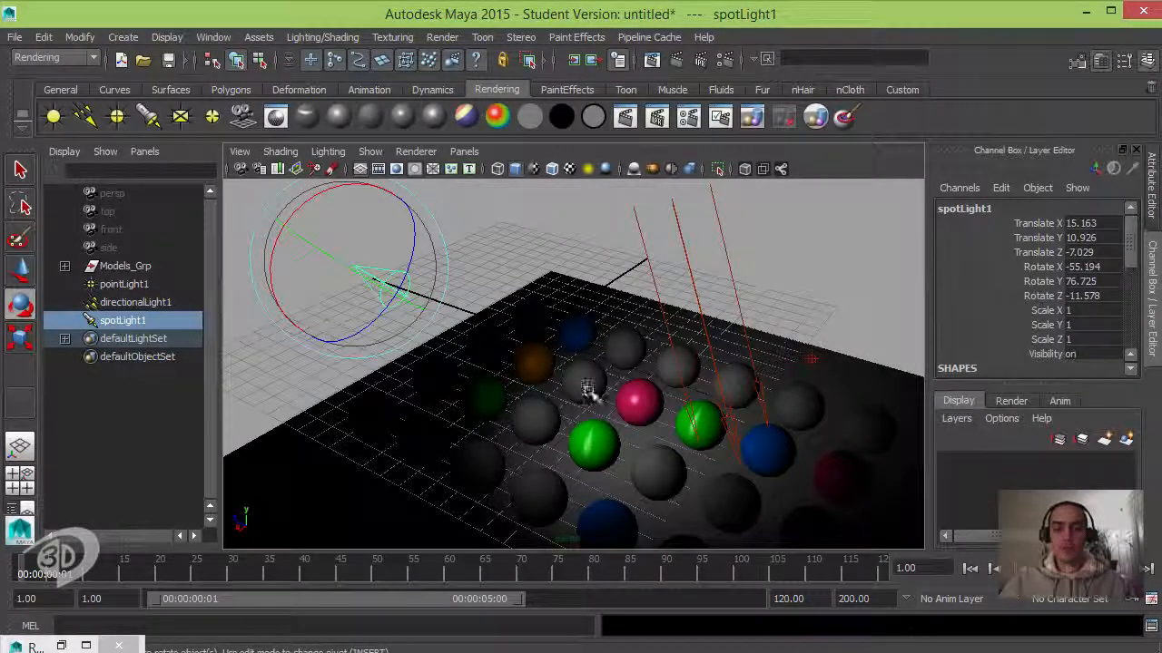
{"action": "left_click_drag", "start_coordinate": [594, 371], "coordinate": [566, 355], "text": "alt"}
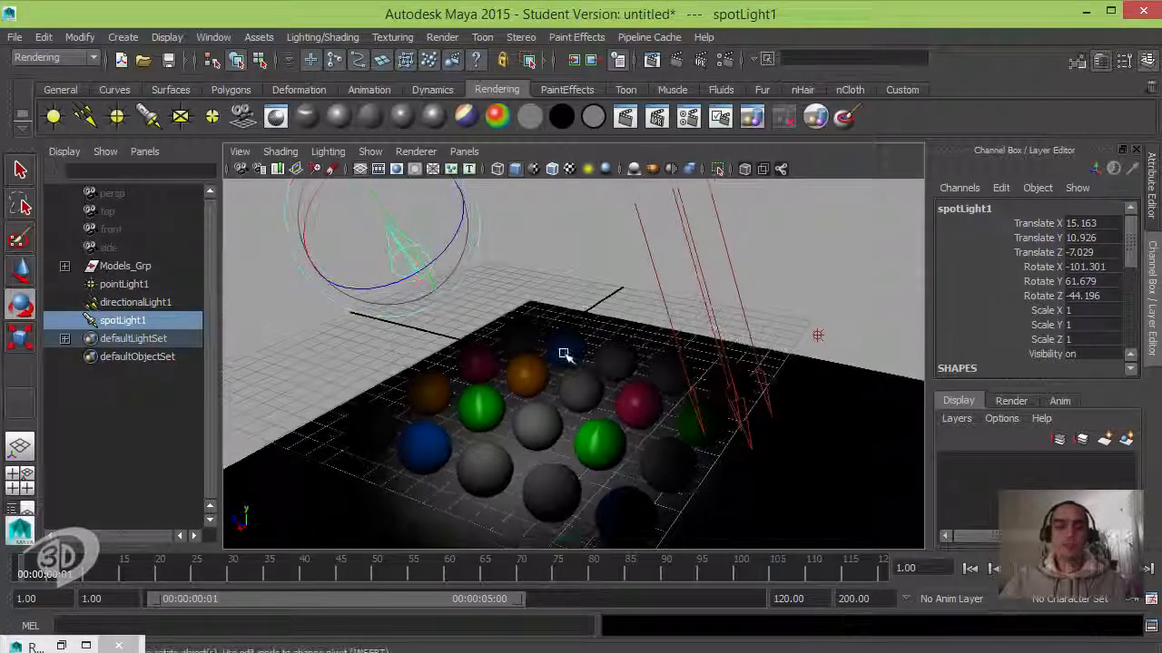
Light the persp viewport with all lights and turn on viewport shadows
{"action": "left_click", "coordinate": [328, 153]}
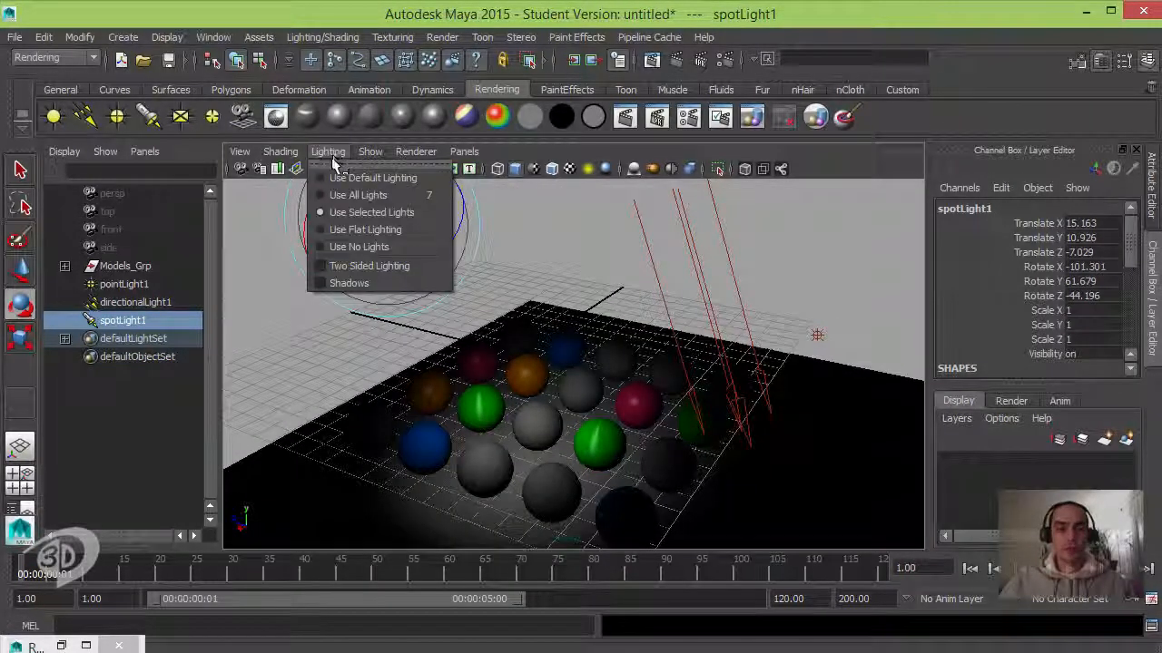
{"action": "left_click", "coordinate": [376, 194]}
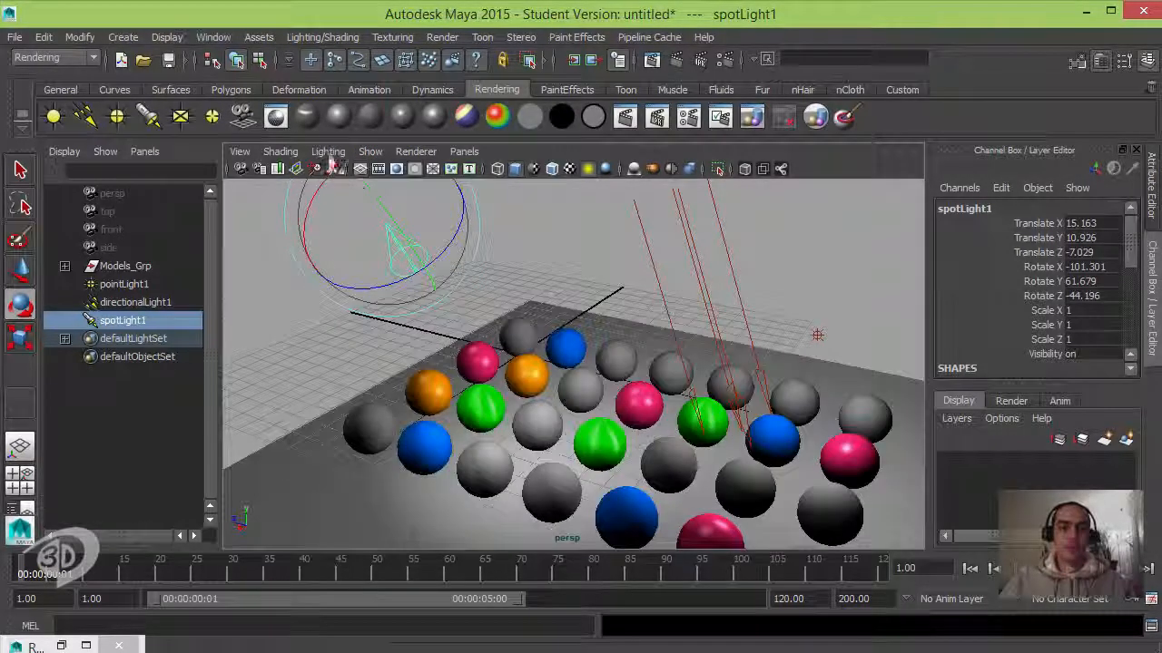
{"action": "left_click", "coordinate": [327, 151]}
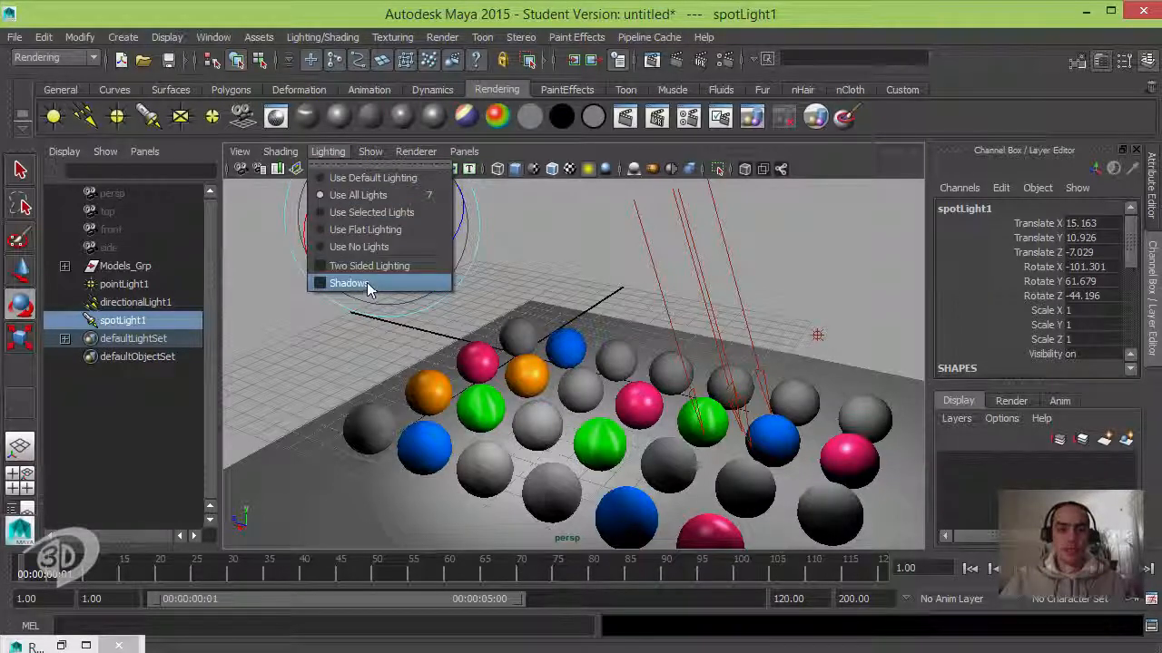
{"action": "left_click", "coordinate": [366, 283]}
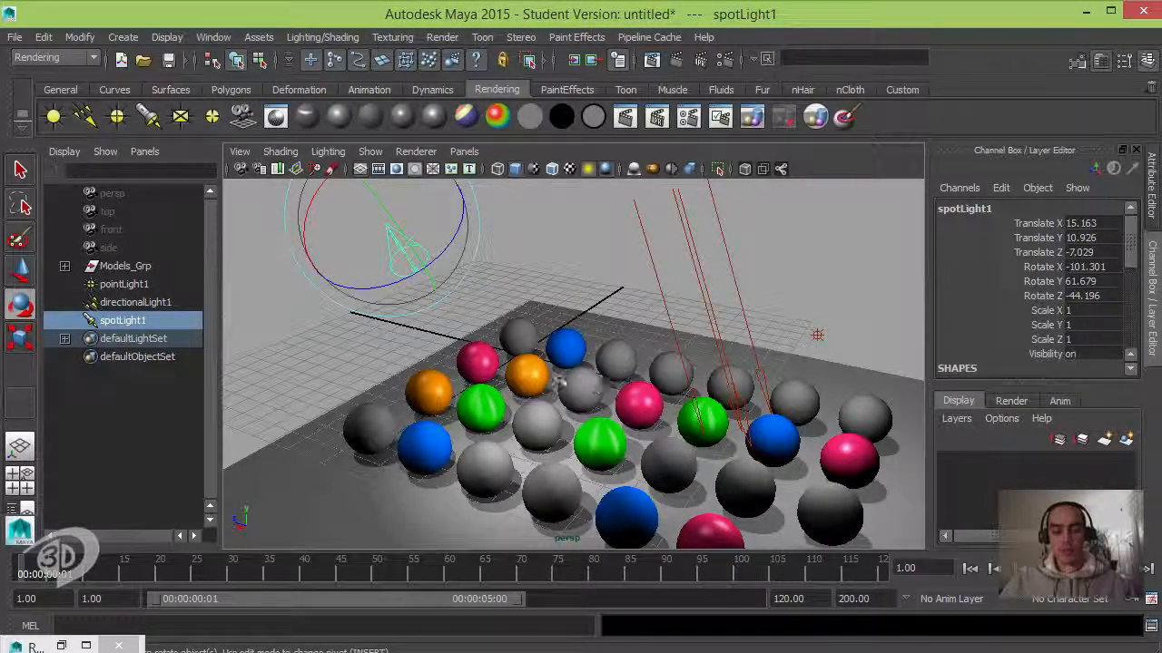
Select directionalLight1, rotate it around X to about -43.3, and undo the rotation
{"action": "middle_click_drag", "start_coordinate": [588, 381], "coordinate": [573, 317], "text": "alt"}
{"action": "right_click_drag", "start_coordinate": [573, 317], "coordinate": [586, 357], "text": "alt"}
{"action": "middle_click_drag", "start_coordinate": [585, 358], "coordinate": [557, 369], "text": "alt"}
{"action": "right_click_drag", "start_coordinate": [557, 368], "coordinate": [636, 331], "text": "alt"}
{"action": "middle_click_drag", "start_coordinate": [635, 331], "coordinate": [588, 312], "text": "alt"}
{"action": "left_click", "coordinate": [594, 226]}
{"action": "scroll", "coordinate": [626, 226], "scroll_direction": "down", "scroll_amount": 3}
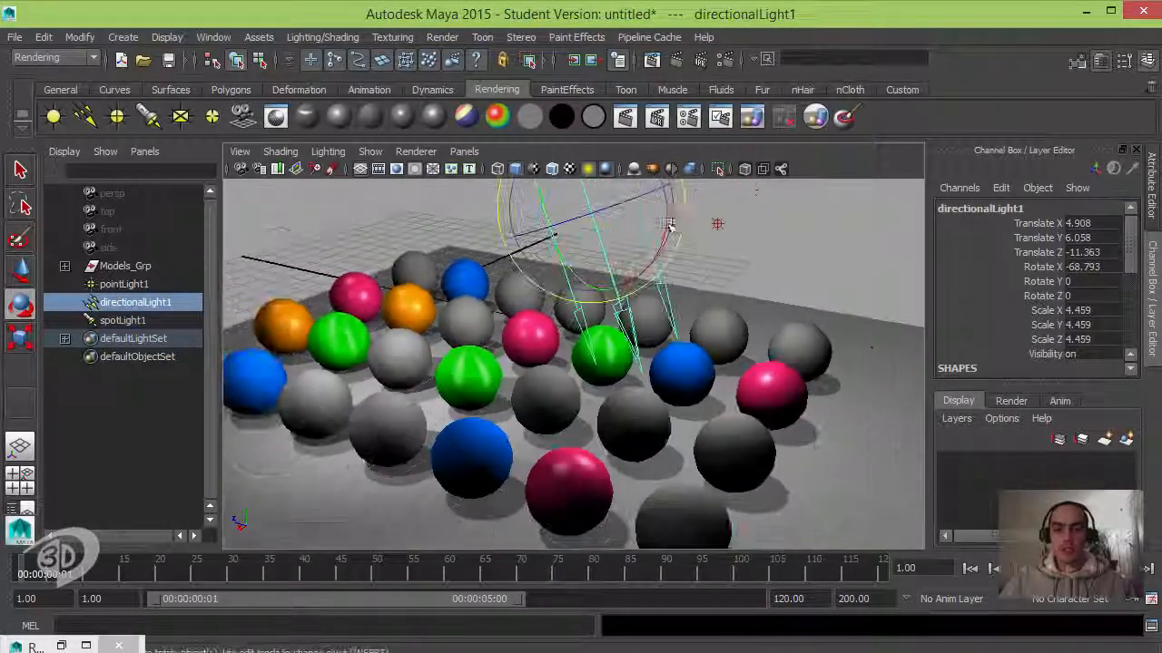
{"action": "left_click_drag", "start_coordinate": [668, 225], "coordinate": [665, 175]}
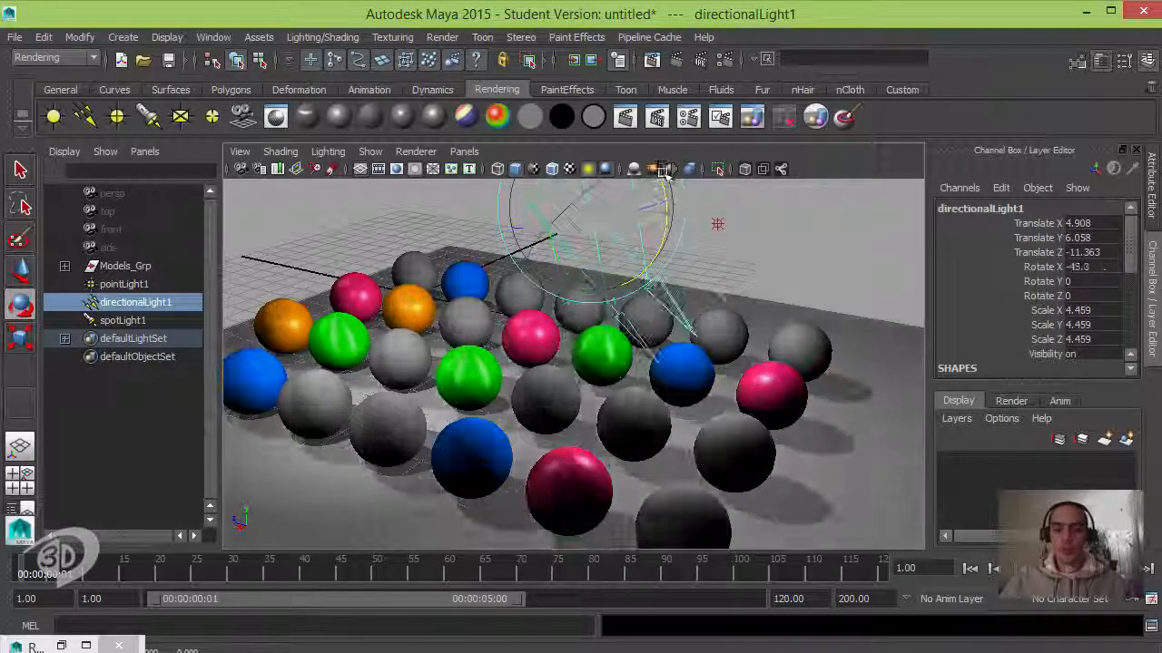
{"action": "key", "text": "ctrl+z"}
{"action": "key", "text": "ctrl+z"}
Rotate directionalLight1 by about -42 degrees around its own Y axis, and undo the rotation
{"action": "scroll", "coordinate": [626, 295], "scroll_direction": "down", "scroll_amount": 3}
{"action": "left_click_drag", "start_coordinate": [606, 293], "coordinate": [544, 206], "text": "alt"}
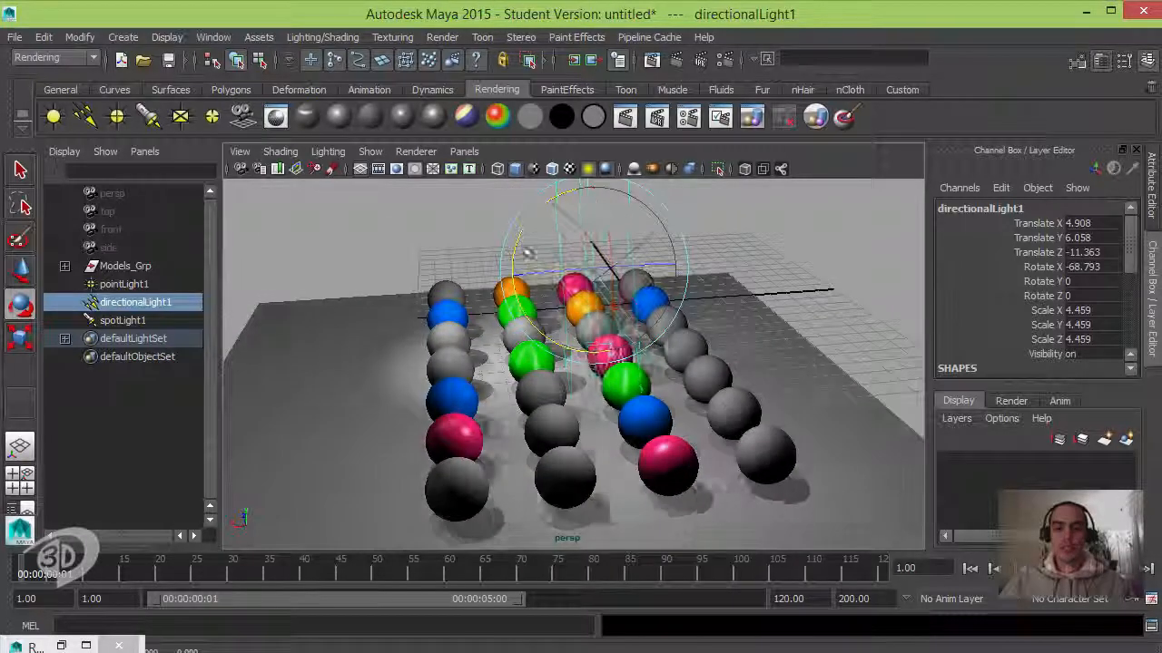
{"action": "mouse_move", "coordinate": [516, 252]}
{"action": "left_mouse_down"}
{"action": "mouse_move", "coordinate": [536, 223]}
{"action": "mouse_move", "coordinate": [607, 196]}
{"action": "left_mouse_up"}
{"action": "key", "text": "ctrl+z"}
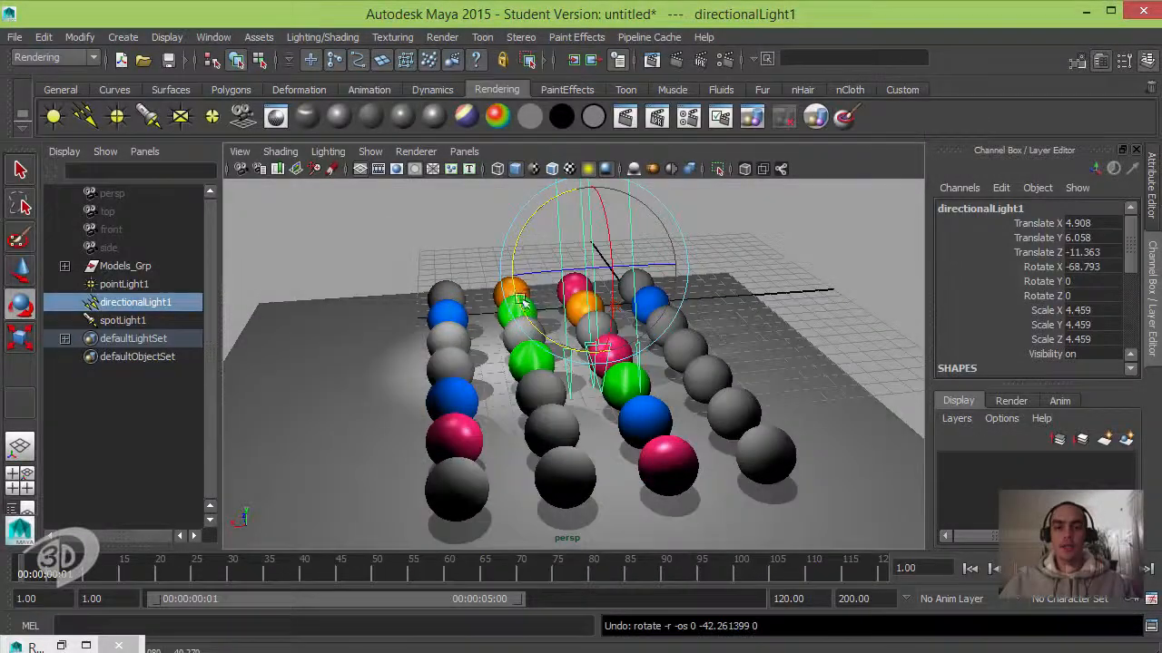
{"action": "left_click_drag", "start_coordinate": [522, 306], "coordinate": [457, 196], "text": "alt"}
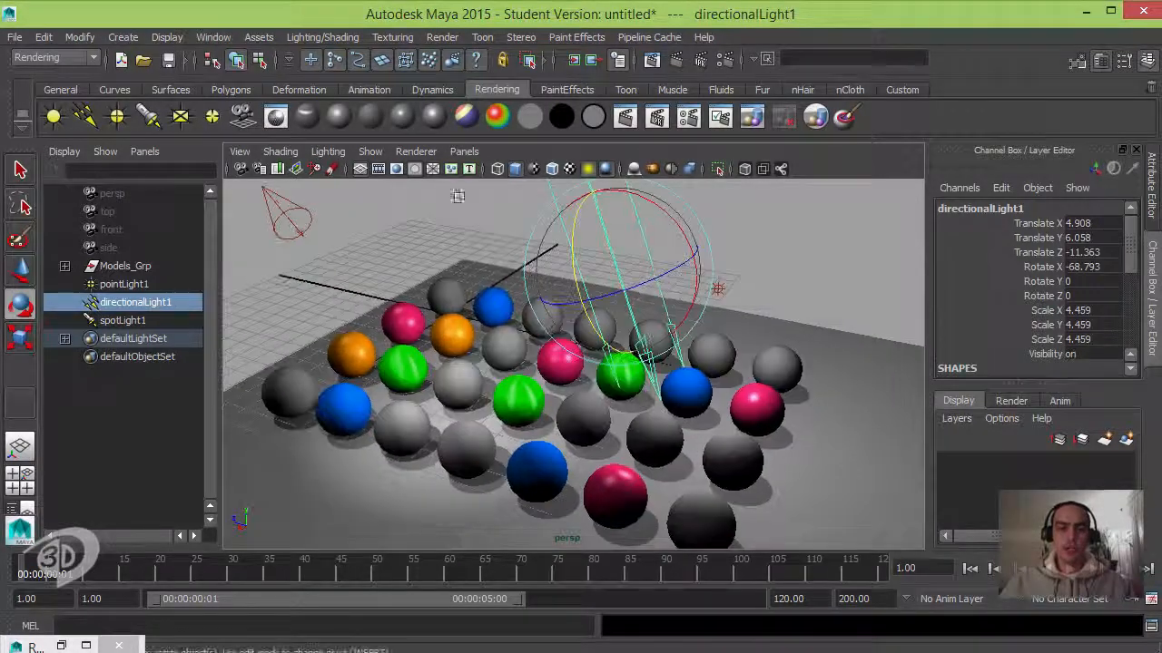
Switch the viewport renderer to Legacy Default Viewport and inspect the shadows around the spheres from several angles
{"action": "left_click", "coordinate": [415, 151]}
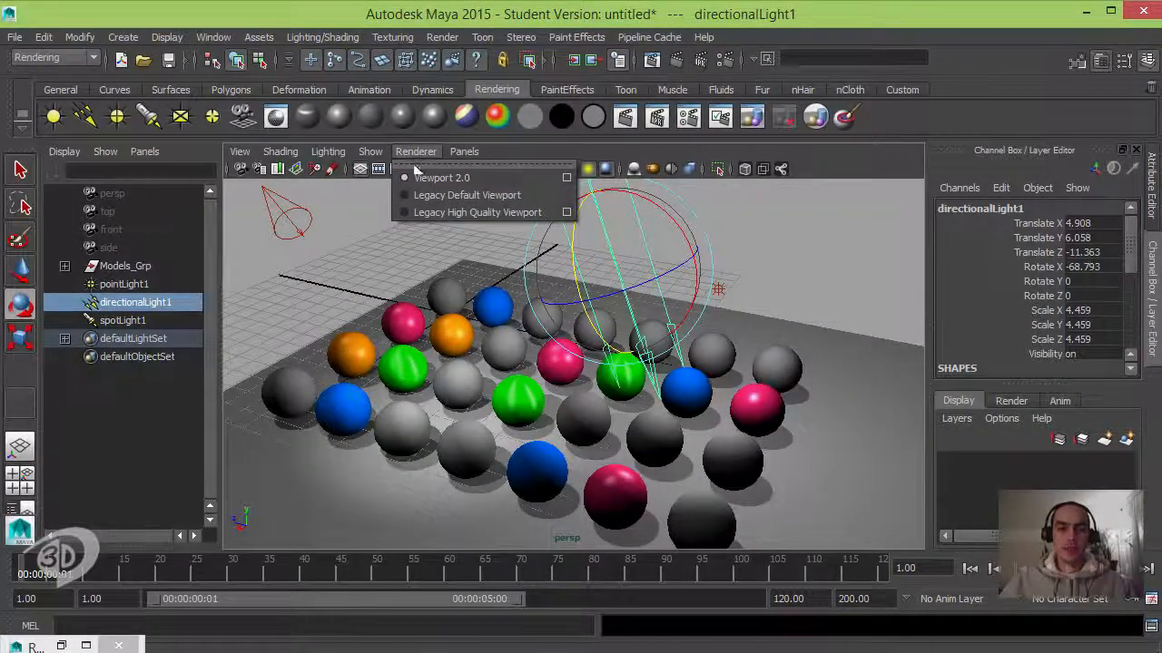
{"action": "left_click", "coordinate": [478, 196]}
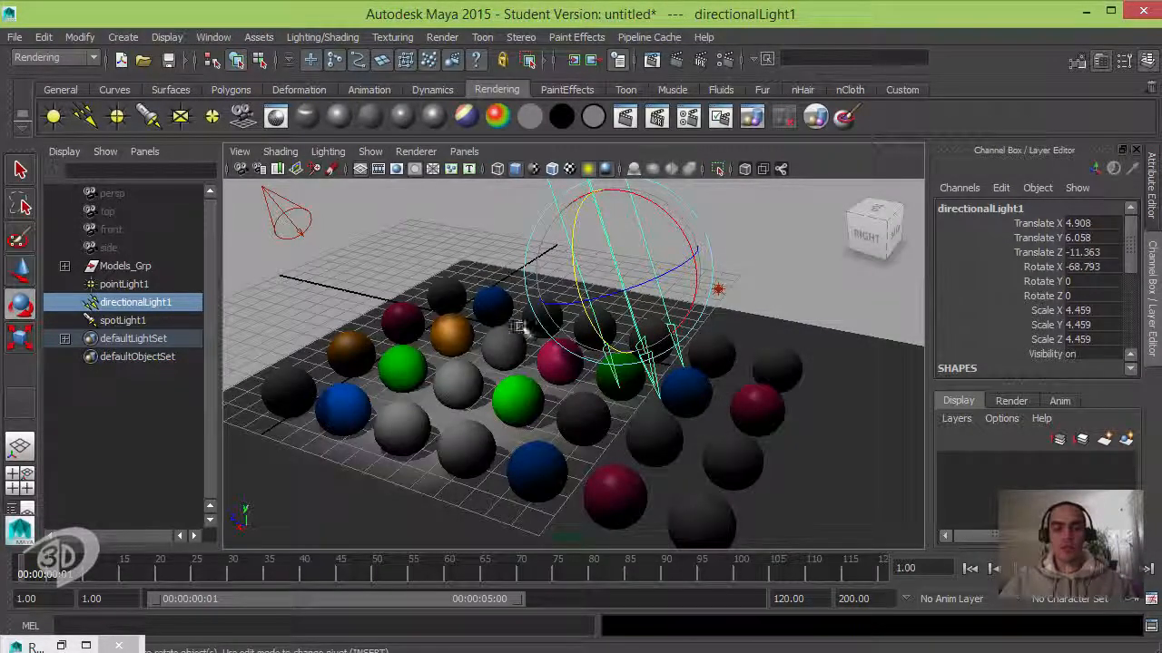
{"action": "left_click_drag", "start_coordinate": [542, 387], "coordinate": [562, 373], "text": "alt"}
{"action": "right_click_drag", "start_coordinate": [562, 373], "coordinate": [817, 366], "text": "alt"}
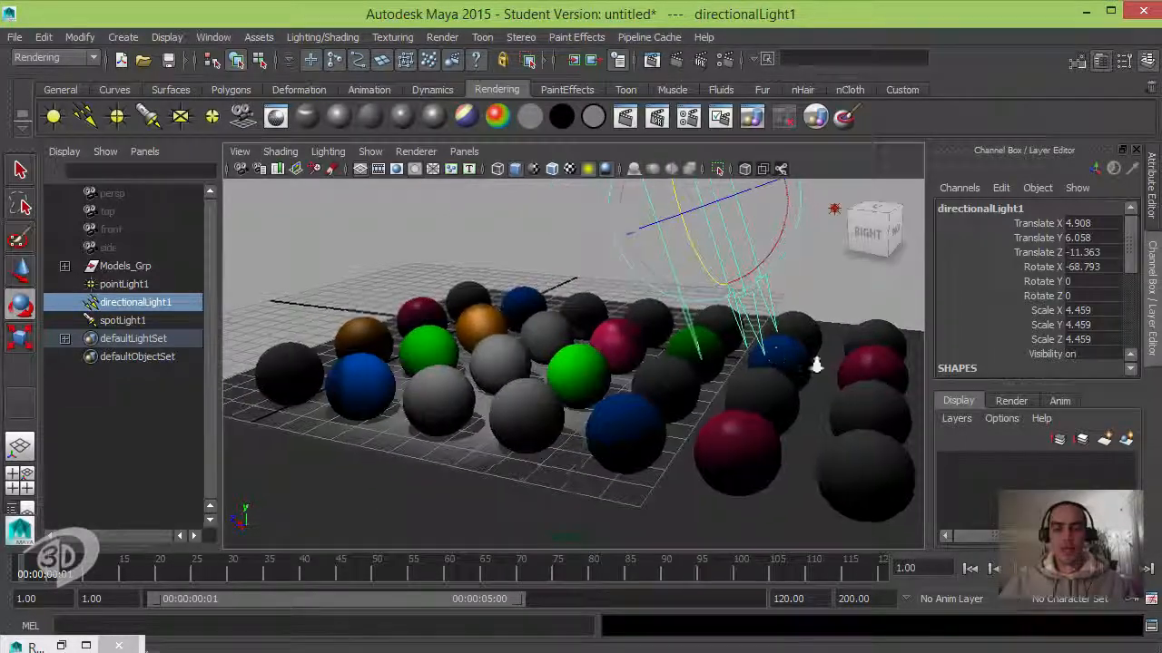
{"action": "middle_click_drag", "start_coordinate": [544, 295], "coordinate": [699, 314], "text": "alt"}
{"action": "left_click_drag", "start_coordinate": [688, 338], "coordinate": [855, 368], "text": "alt"}
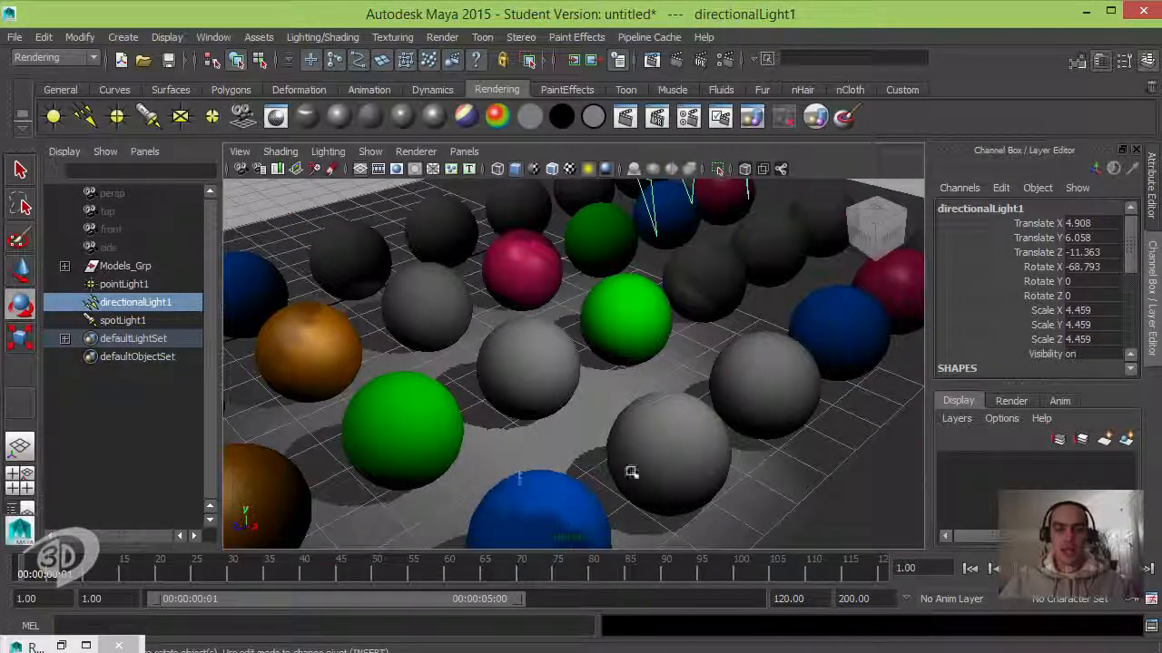
{"action": "left_click_drag", "start_coordinate": [631, 472], "coordinate": [494, 386], "text": "alt"}
{"action": "right_click_drag", "start_coordinate": [495, 385], "coordinate": [390, 335], "text": "alt"}
{"action": "middle_click_drag", "start_coordinate": [460, 381], "coordinate": [446, 417], "text": "alt"}
Switch the viewport renderer back to Viewport 2.0 and inspect the lit spheres and their shadows
{"action": "left_click", "coordinate": [427, 154]}
{"action": "left_click", "coordinate": [432, 181]}
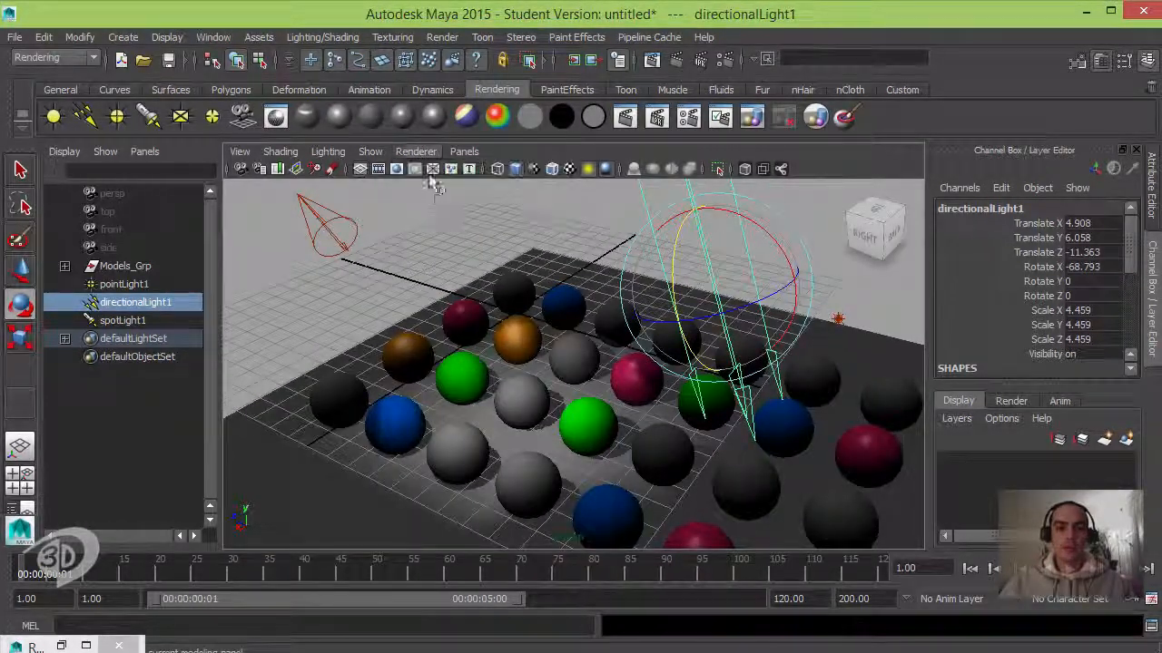
{"action": "right_click_drag", "start_coordinate": [524, 356], "coordinate": [626, 367], "text": "alt"}
{"action": "middle_click_drag", "start_coordinate": [626, 367], "coordinate": [557, 332], "text": "alt"}
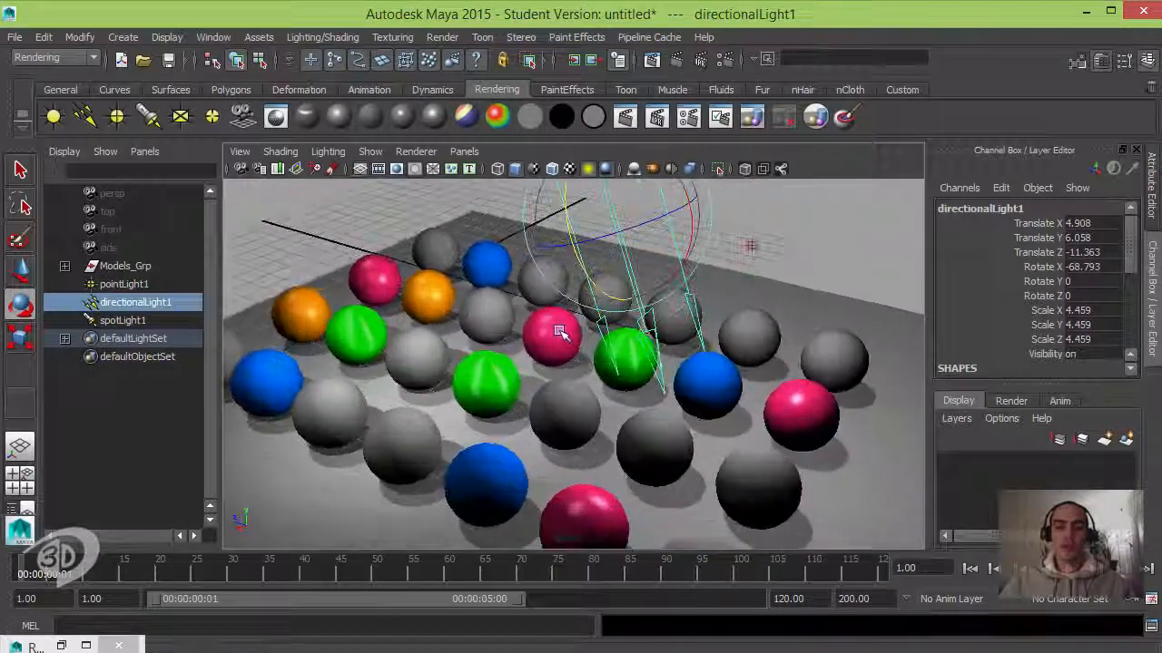
{"action": "left_click_drag", "start_coordinate": [557, 332], "coordinate": [412, 386], "text": "alt"}
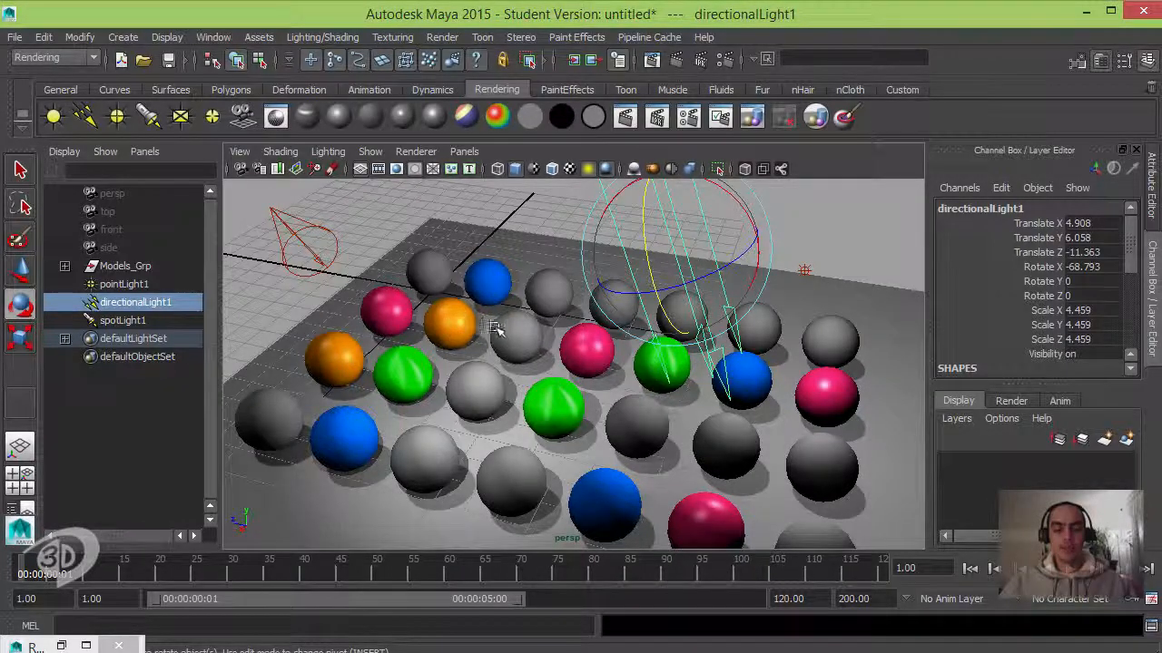
{"action": "mouse_move", "coordinate": [496, 329]}
{"action": "left_mouse_down", "text": "alt"}
{"action": "mouse_move", "coordinate": [510, 325]}
{"action": "mouse_move", "coordinate": [476, 328]}
{"action": "left_mouse_up", "text": "alt"}
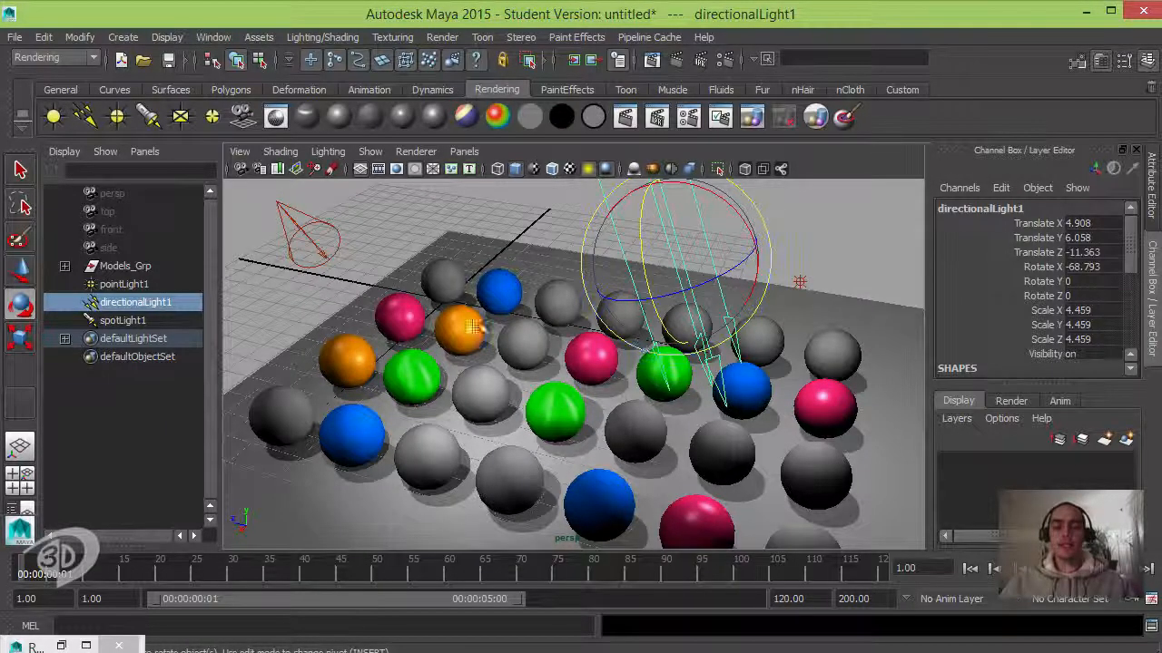
{"action": "middle_click_drag", "start_coordinate": [513, 337], "coordinate": [522, 332], "text": "alt"}
{"action": "scroll", "coordinate": [522, 332], "scroll_direction": "down", "scroll_amount": 1}
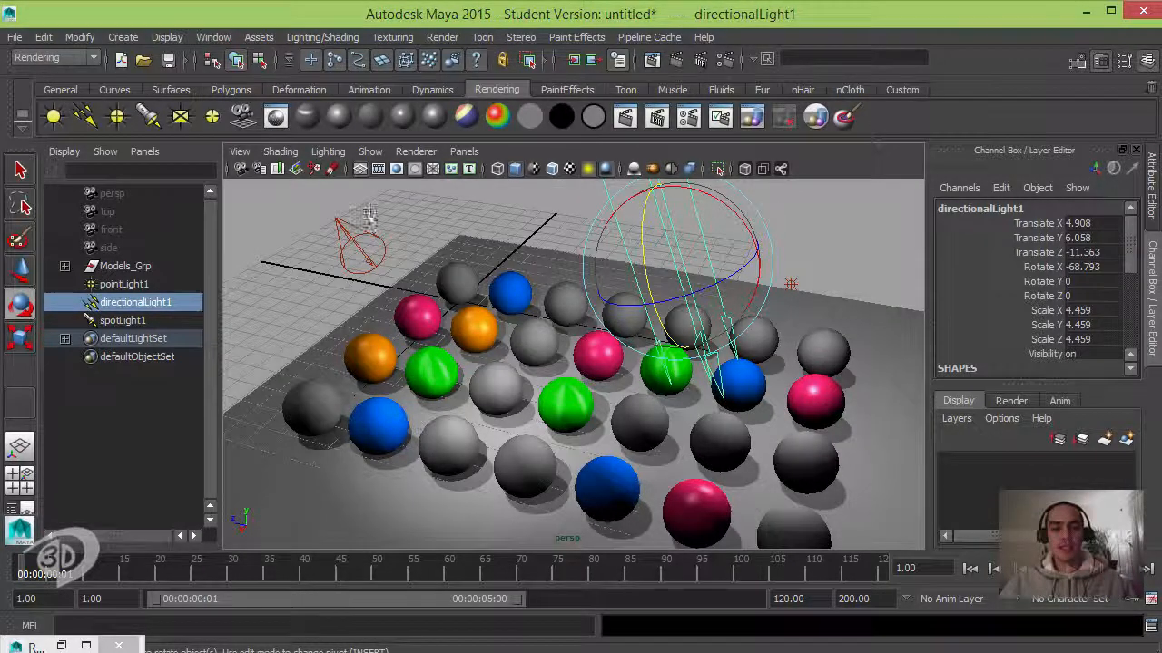
Select the green sphere pSphere16 near the spotlight, open the light-centric light linking editor, and move it clear of that sphere
{"action": "left_click", "coordinate": [337, 237]}
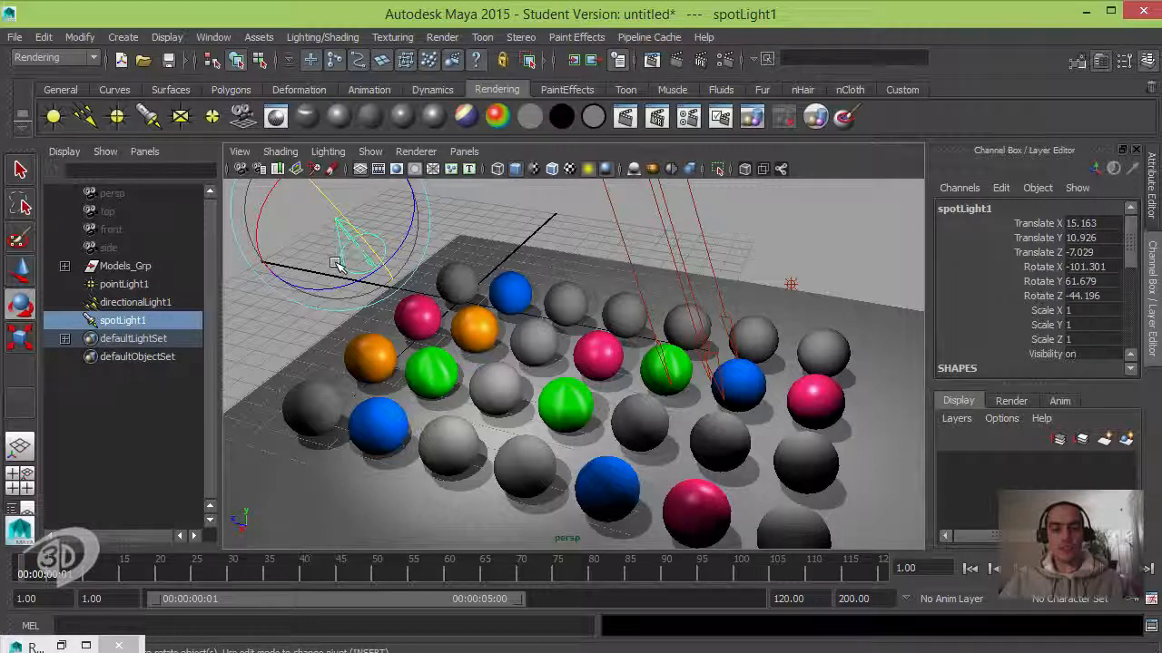
{"action": "left_click", "coordinate": [438, 366]}
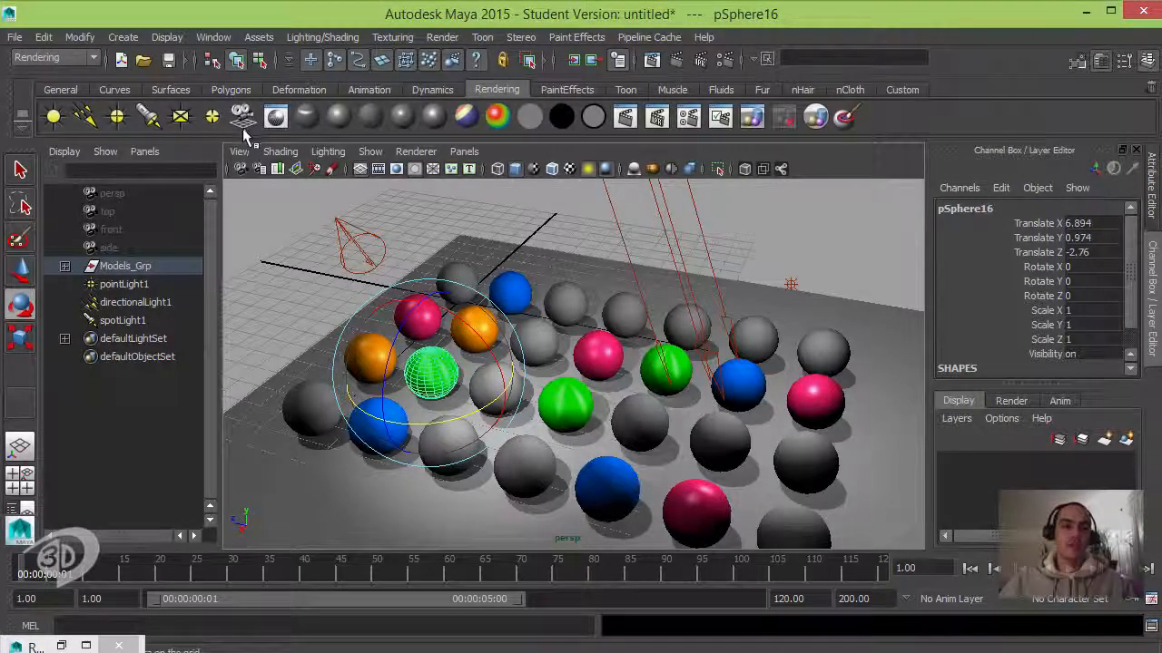
{"action": "left_click", "coordinate": [211, 38]}
{"action": "mouse_move", "coordinate": [297, 118]}
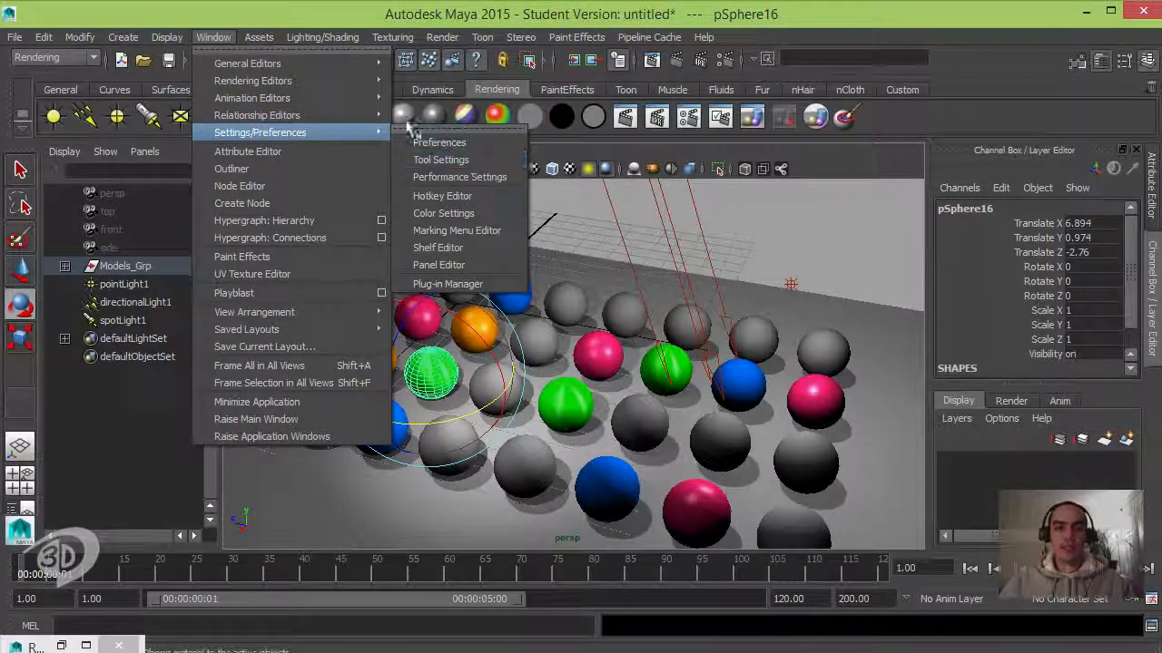
{"action": "mouse_move", "coordinate": [485, 322]}
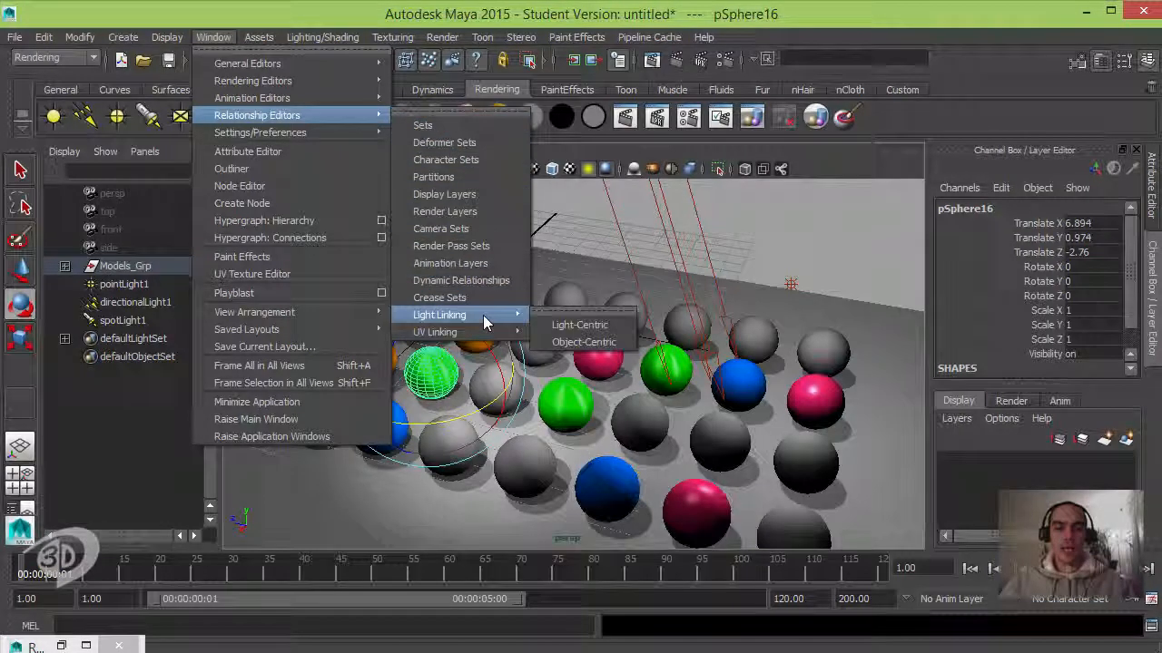
{"action": "left_click", "coordinate": [615, 324]}
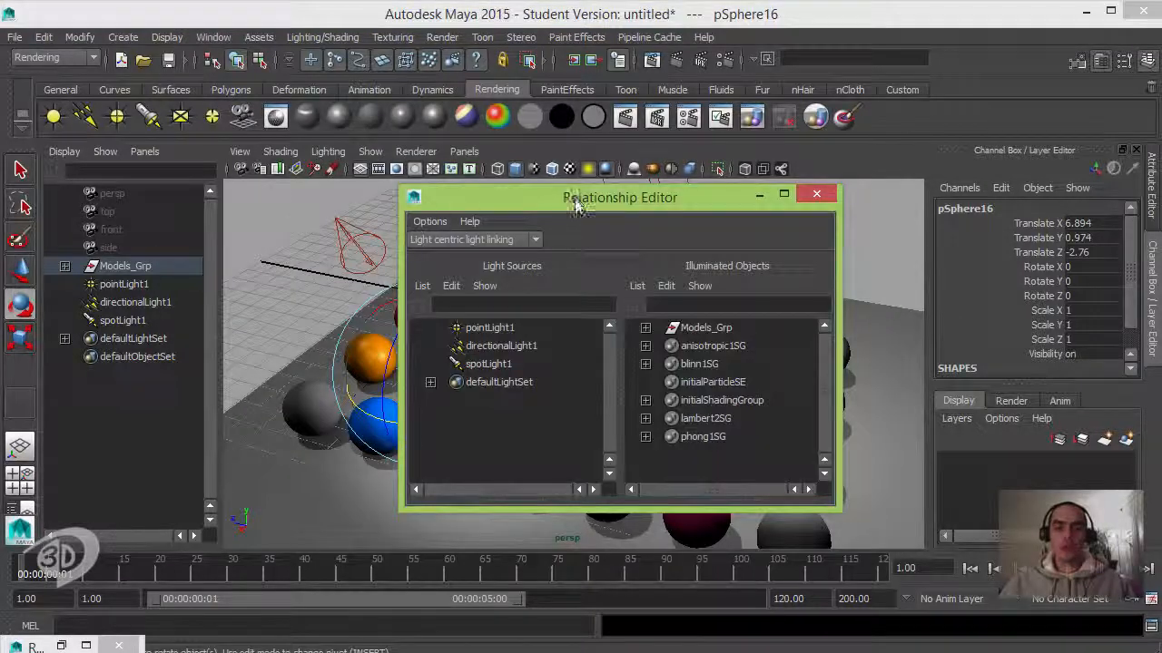
{"action": "left_click_drag", "start_coordinate": [575, 206], "coordinate": [793, 83]}
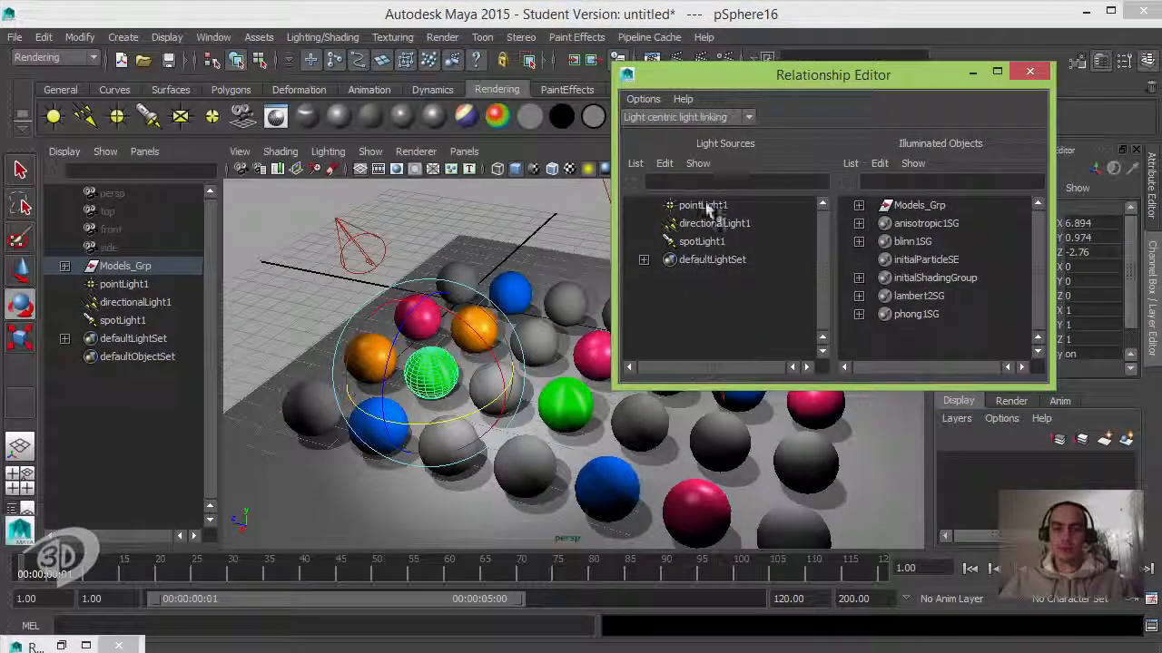
Choose spotLight1 as the light source, expand Models_Grp in the illuminated objects, and unlink pSphere16 from the light
{"action": "left_click", "coordinate": [710, 243]}
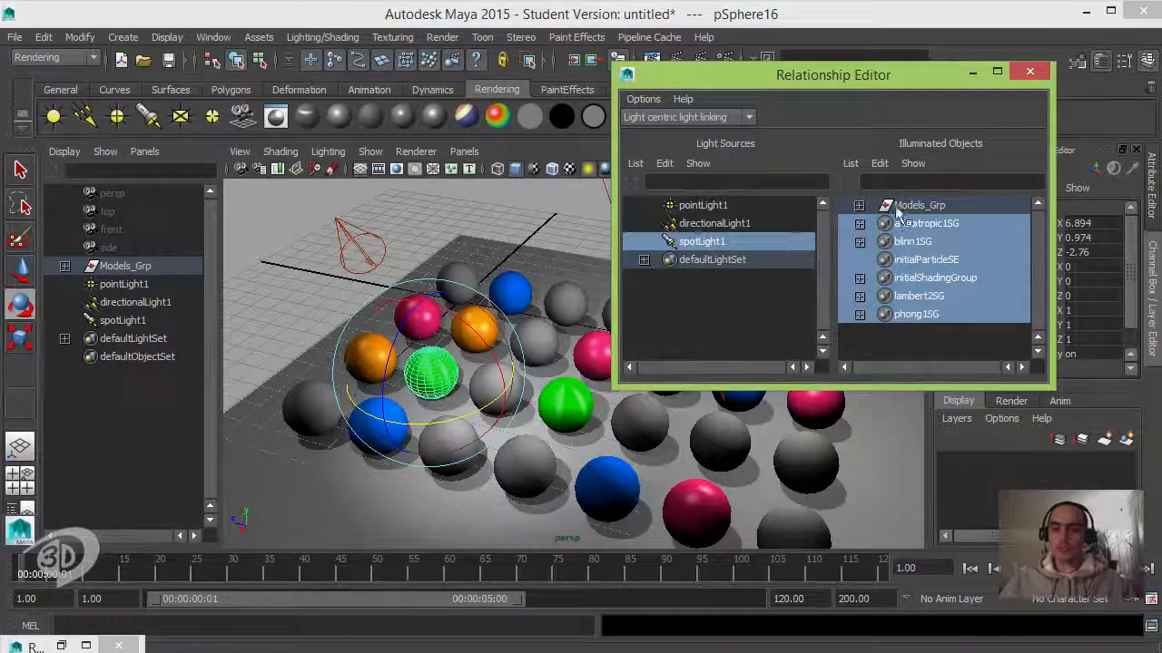
{"action": "left_click", "coordinate": [859, 206]}
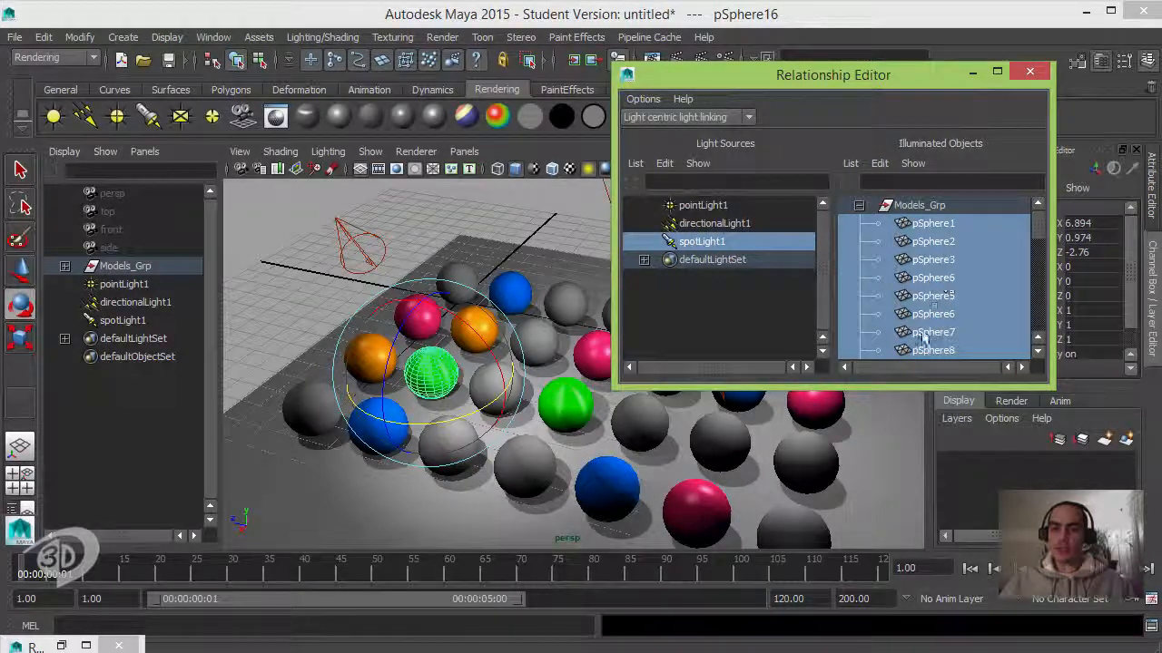
{"action": "left_click_drag", "start_coordinate": [1040, 233], "coordinate": [1042, 287]}
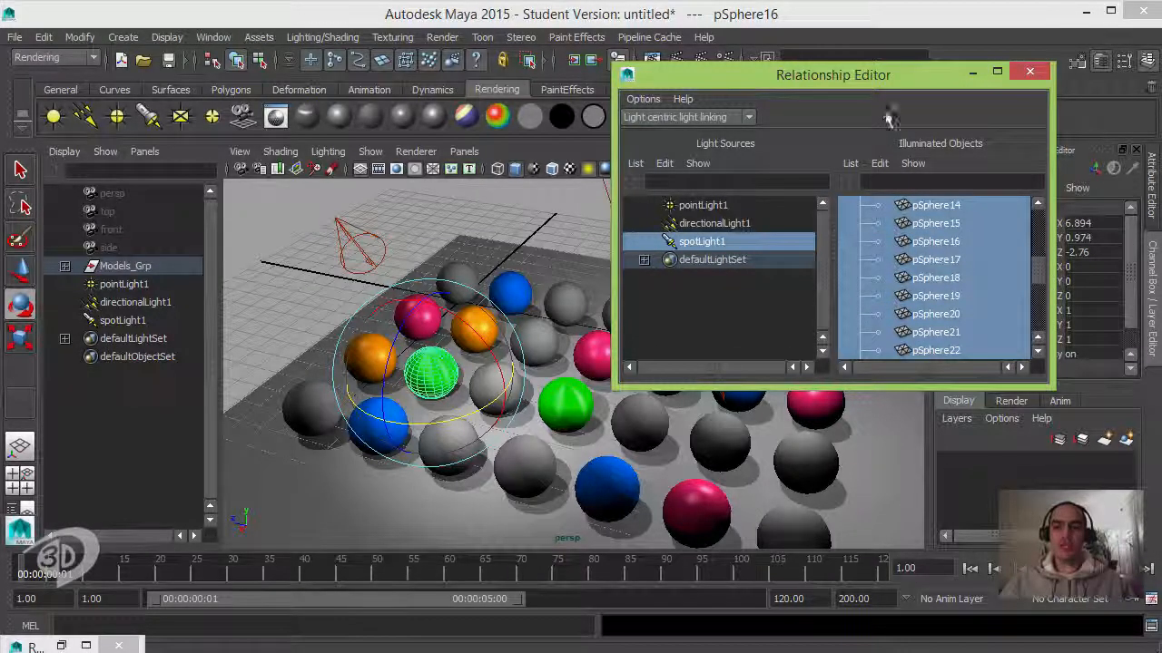
{"action": "left_click_drag", "start_coordinate": [885, 75], "coordinate": [793, 73]}
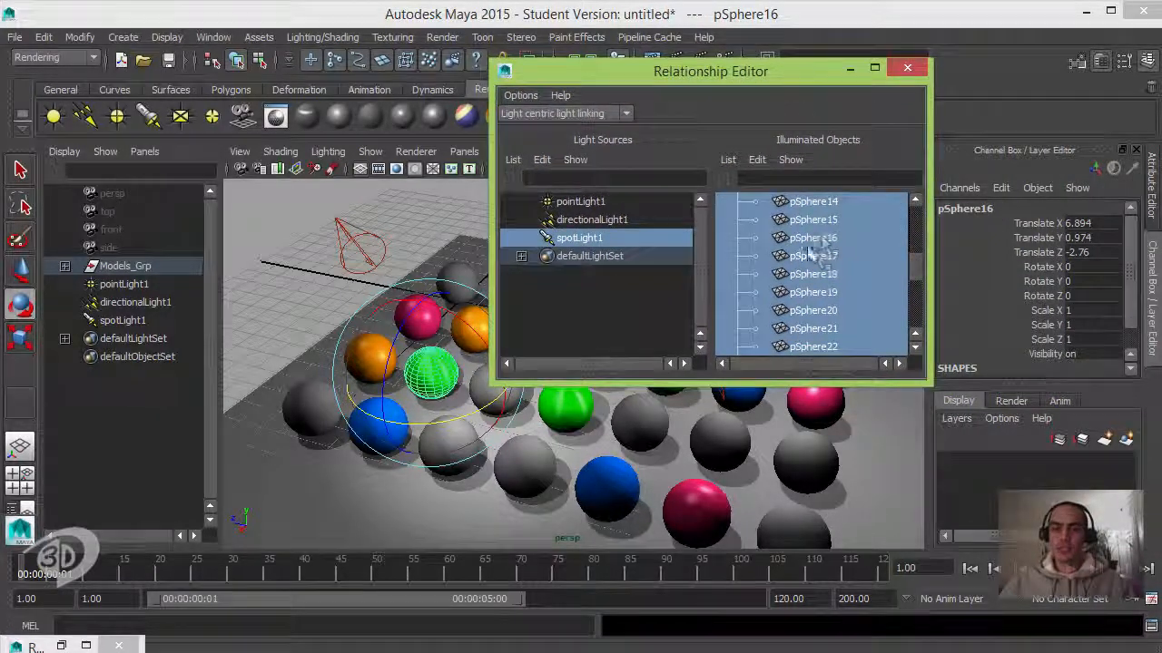
{"action": "left_click", "coordinate": [817, 239]}
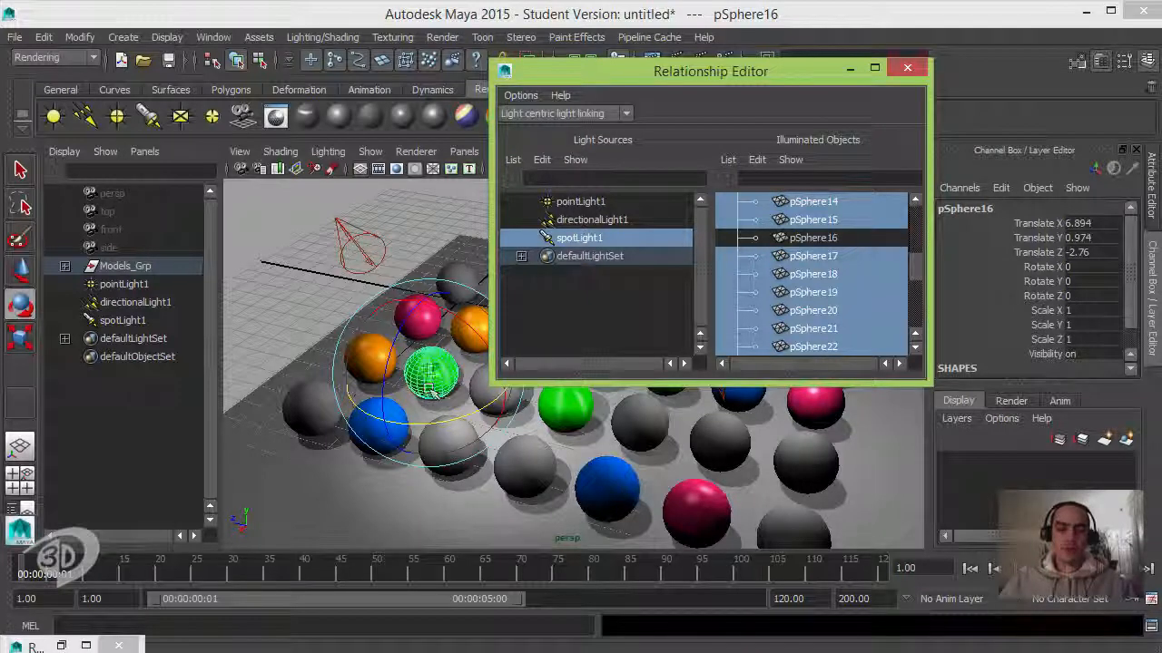
Select the green sphere pSphere18 in the viewport and unlink it from spotLight1
{"action": "left_click", "coordinate": [399, 410]}
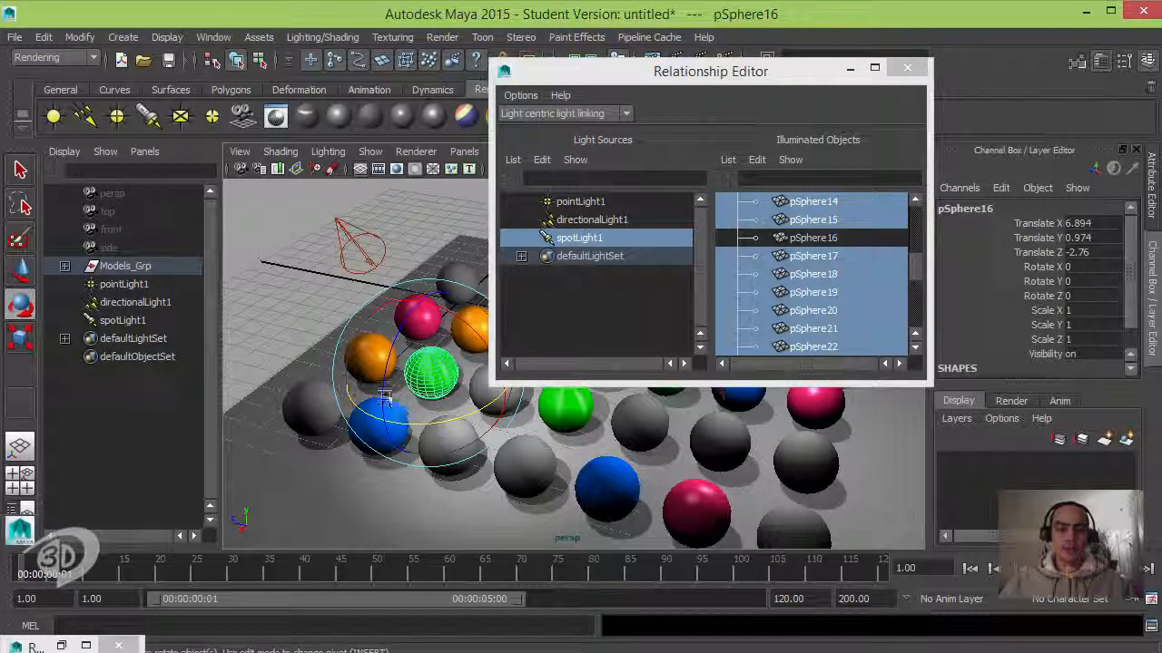
{"action": "left_click_drag", "start_coordinate": [415, 386], "coordinate": [461, 432], "text": "alt"}
{"action": "scroll", "coordinate": [383, 404], "scroll_direction": "down", "scroll_amount": 3}
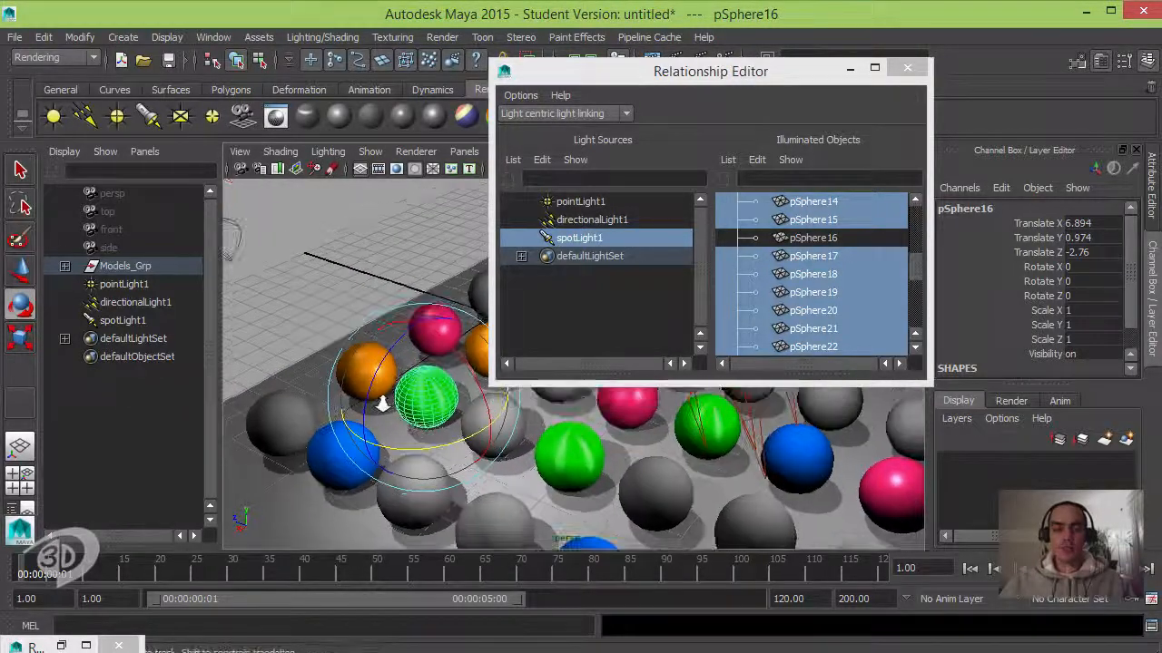
{"action": "left_click", "coordinate": [586, 447]}
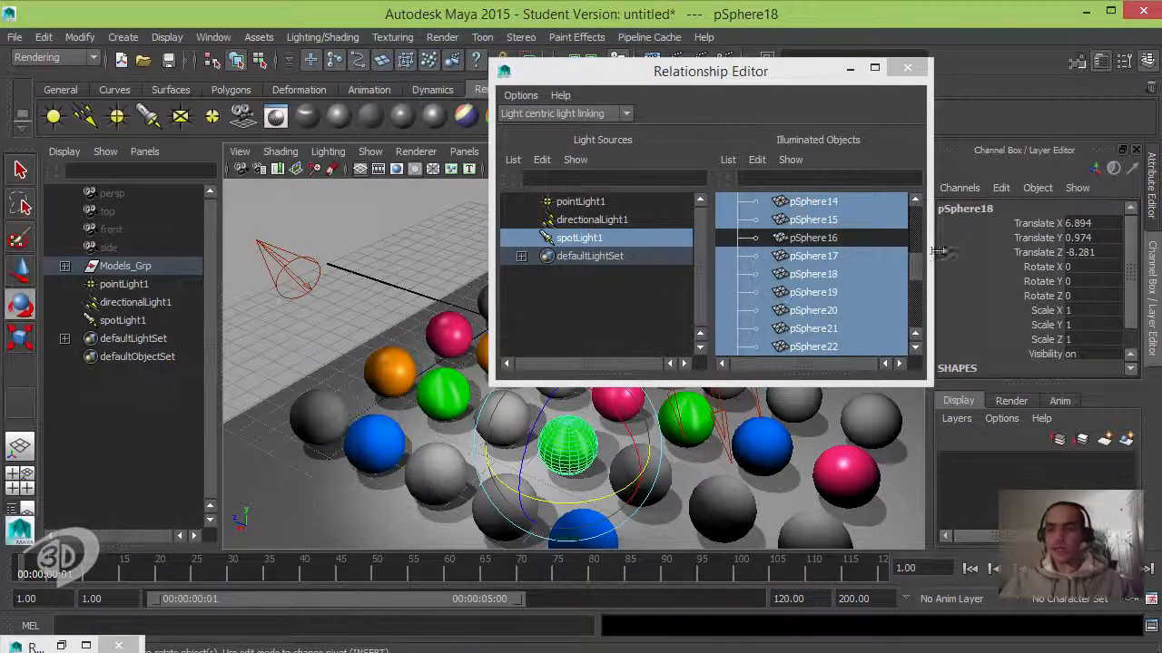
{"action": "left_click", "coordinate": [813, 274]}
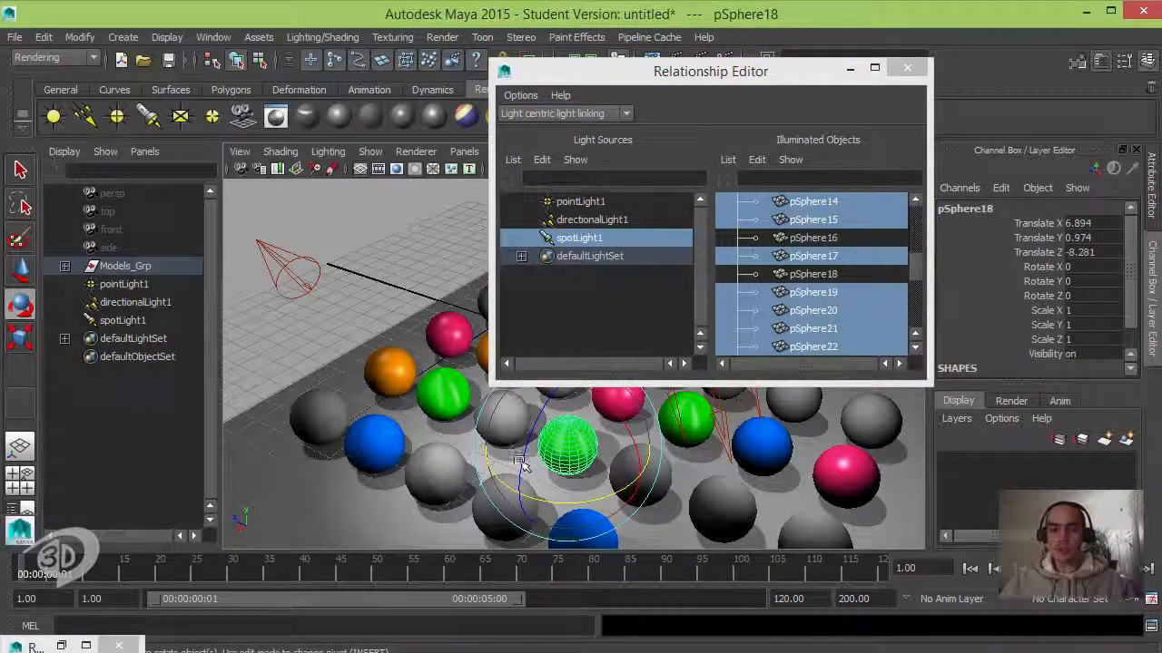
Select the remaining green sphere pSphere12 in the viewport and unlink it from spotLight1
{"action": "left_click_drag", "start_coordinate": [544, 453], "coordinate": [569, 448], "text": "alt"}
{"action": "scroll", "coordinate": [595, 445], "scroll_direction": "up", "scroll_amount": 2}
{"action": "left_click", "coordinate": [582, 470]}
{"action": "scroll", "coordinate": [586, 465], "scroll_direction": "down", "scroll_amount": 3}
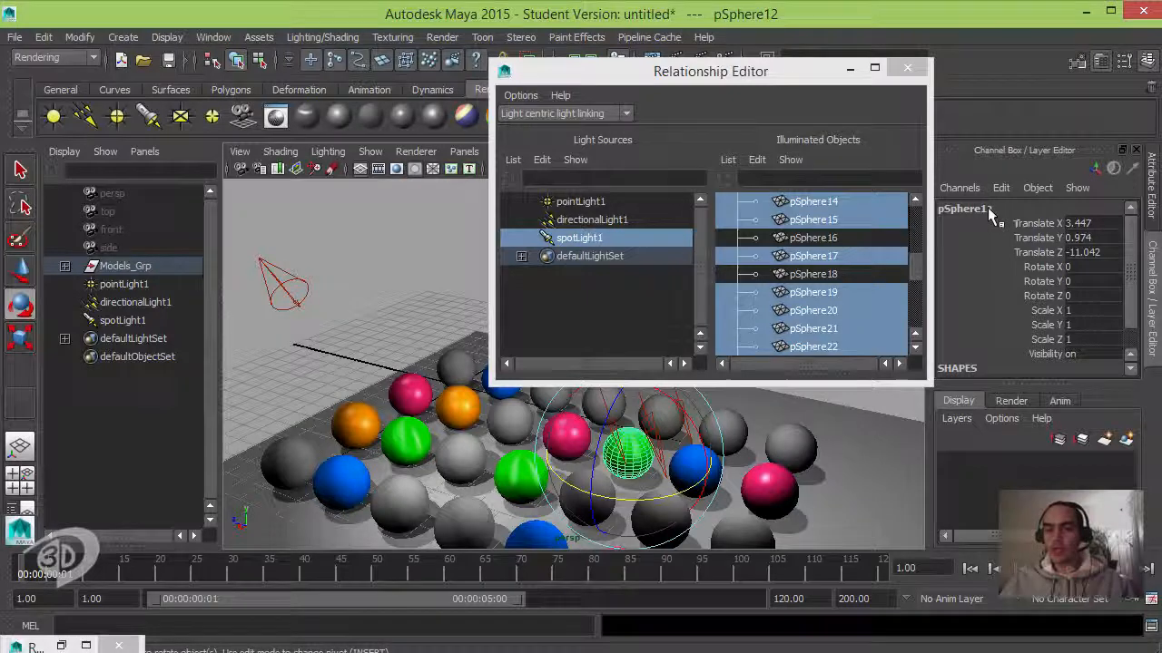
{"action": "left_click", "coordinate": [914, 262]}
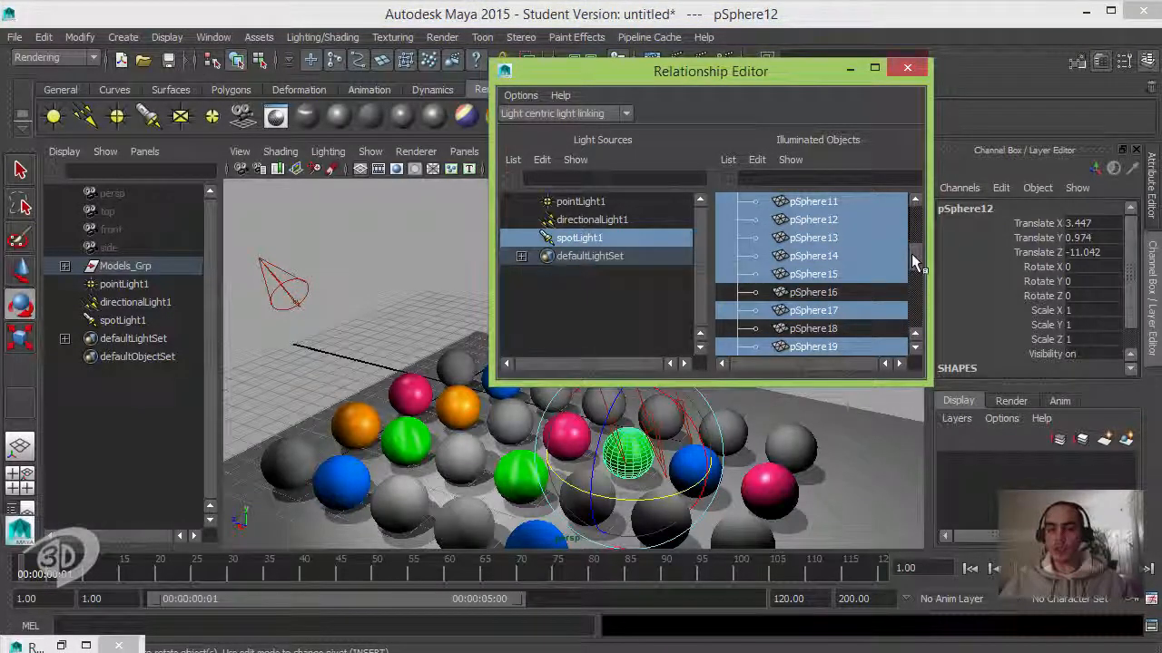
{"action": "left_click", "coordinate": [836, 223]}
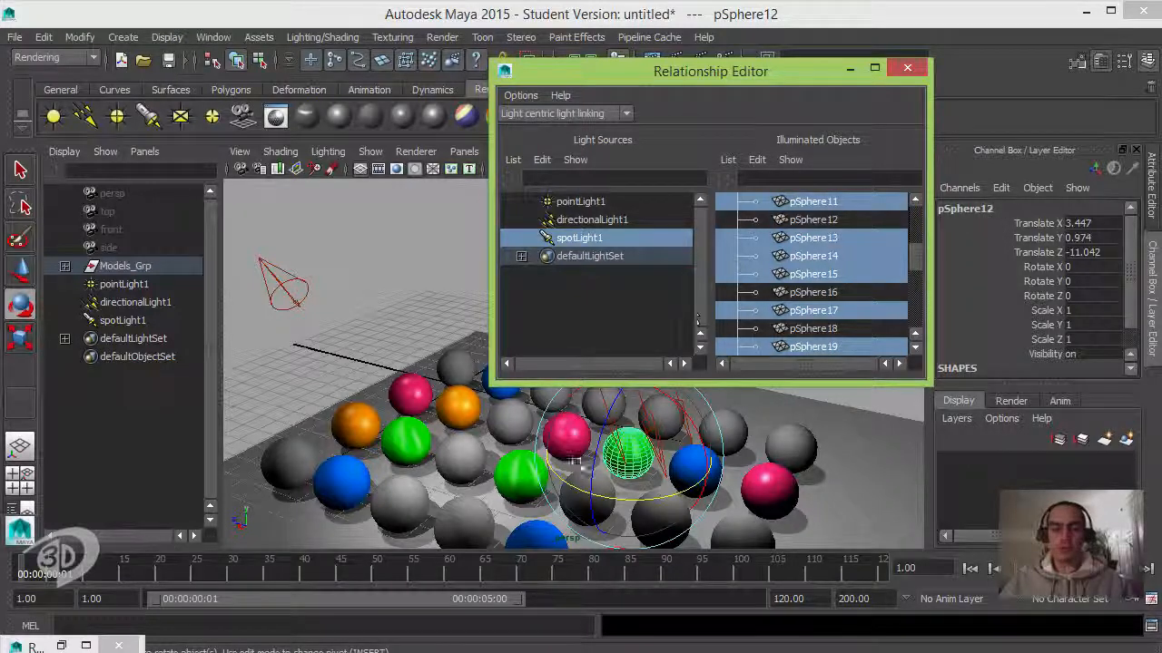
Clear the selection, render the perspective view with Maya Software, and minimise the Render View after checking the green spheres
{"action": "left_click_drag", "start_coordinate": [365, 400], "coordinate": [388, 304], "text": "alt"}
{"action": "left_click", "coordinate": [362, 328]}
{"action": "scroll", "coordinate": [353, 324], "scroll_direction": "up", "scroll_amount": 1}
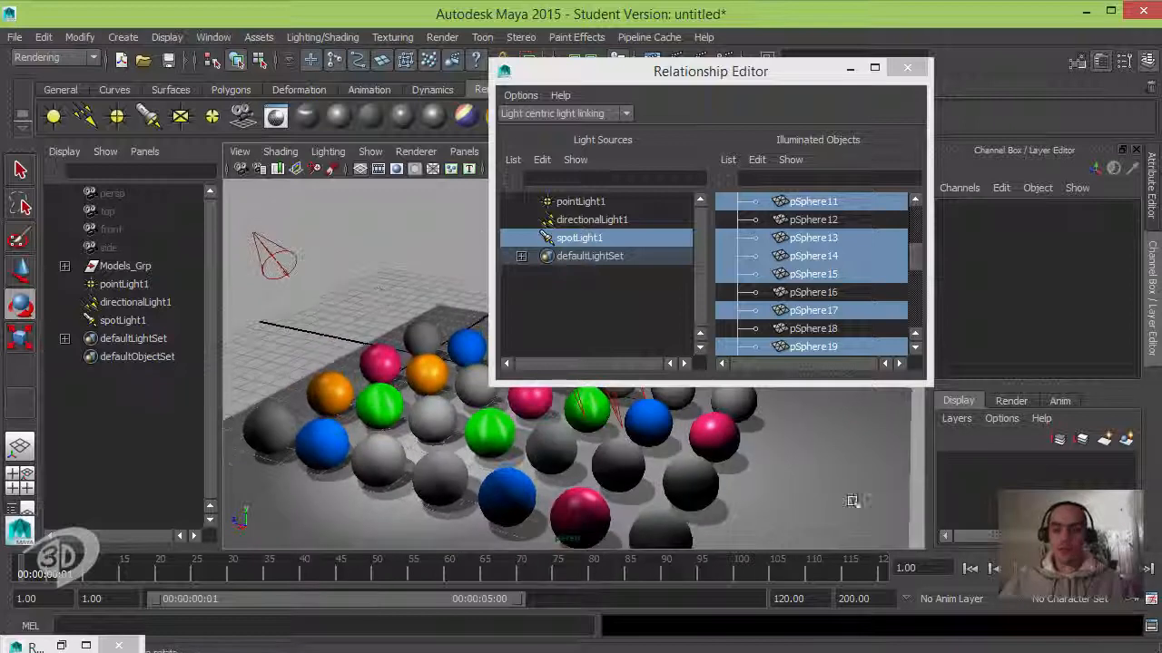
{"action": "right_click_drag", "start_coordinate": [853, 500], "coordinate": [973, 575], "text": "alt"}
{"action": "left_click_drag", "start_coordinate": [687, 71], "coordinate": [706, 152]}
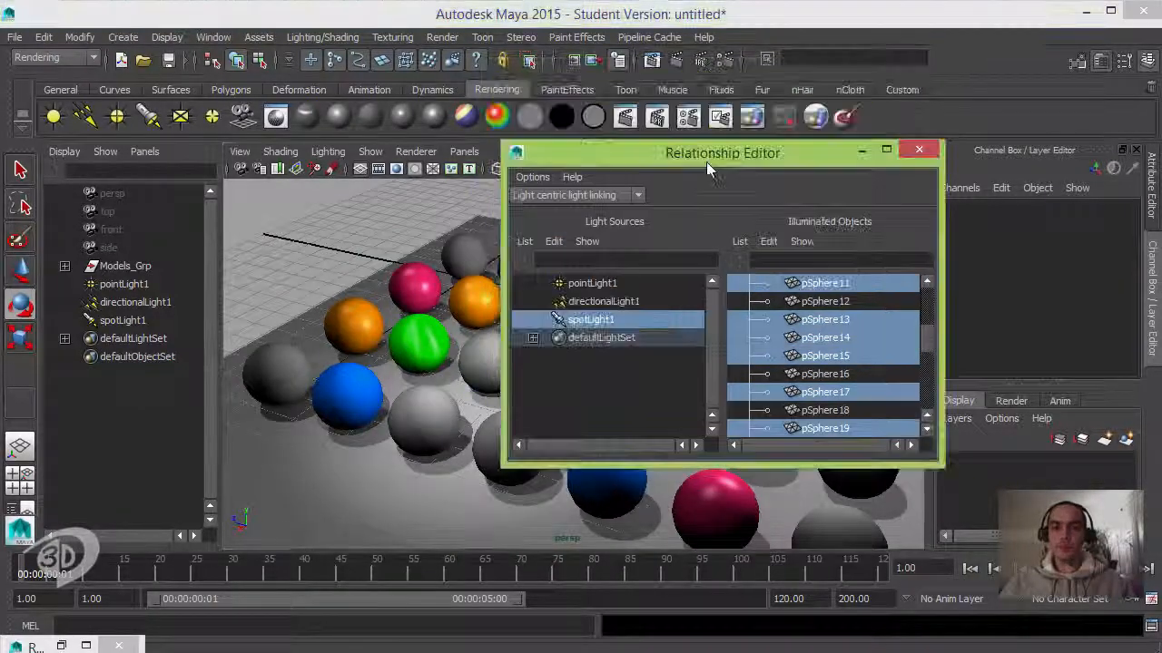
{"action": "left_click", "coordinate": [633, 114]}
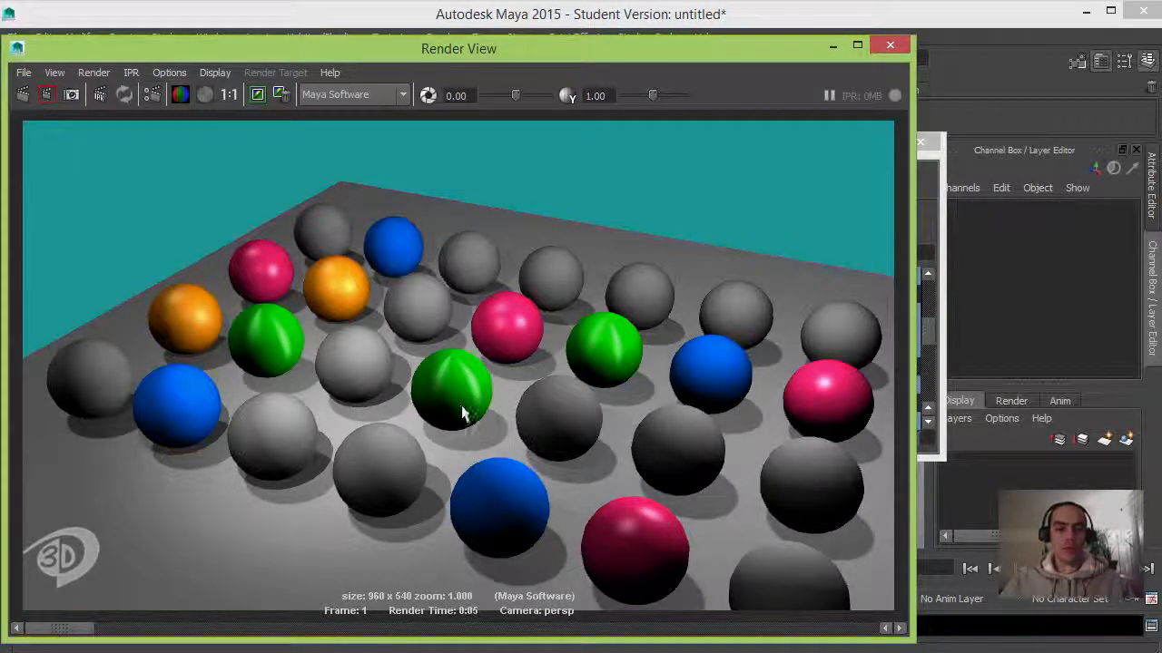
{"action": "left_click", "coordinate": [833, 45]}
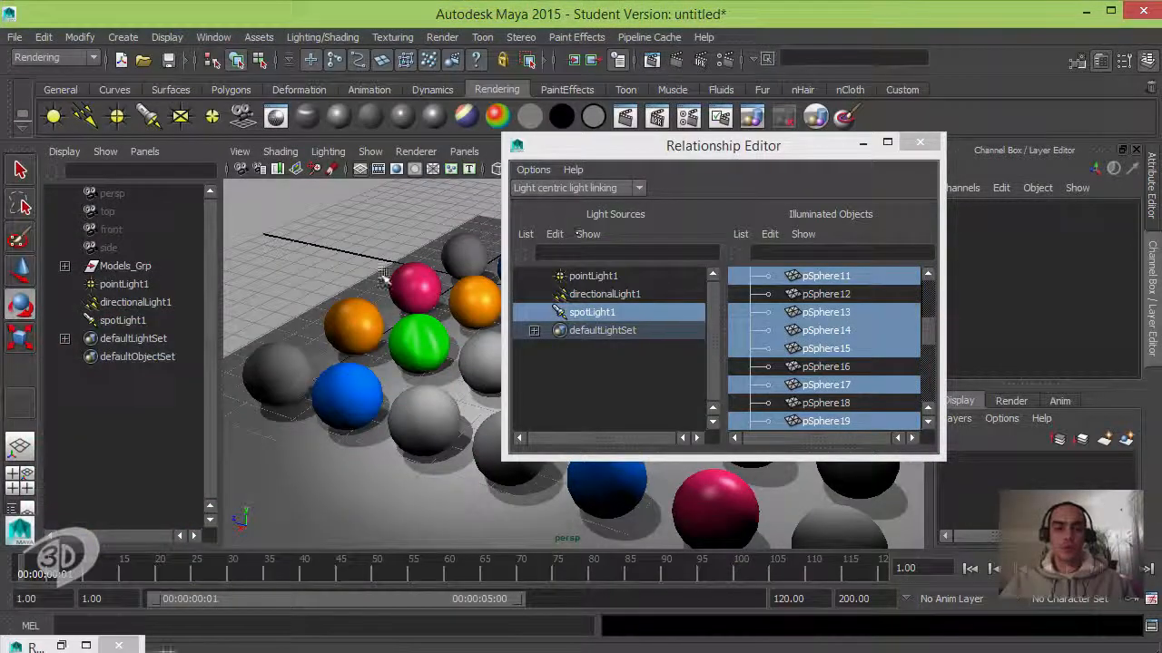
Move the Relationship Editor aside, select spotLight1, and light the viewport with selected lights only to inspect its effect on the spheres
{"action": "left_click_drag", "start_coordinate": [614, 152], "coordinate": [793, 257]}
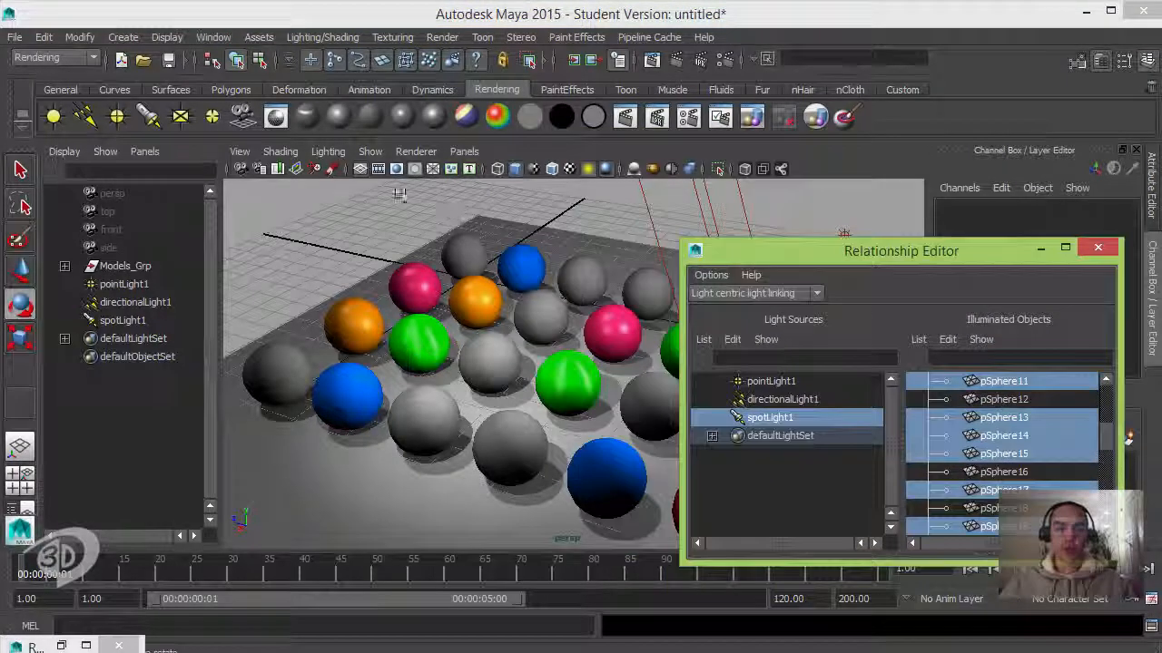
{"action": "right_click_drag", "start_coordinate": [464, 357], "coordinate": [399, 349], "text": "alt"}
{"action": "left_click_drag", "start_coordinate": [400, 349], "coordinate": [390, 283], "text": "alt"}
{"action": "middle_click_drag", "start_coordinate": [390, 213], "coordinate": [403, 268], "text": "alt"}
{"action": "left_click_drag", "start_coordinate": [413, 254], "coordinate": [407, 270]}
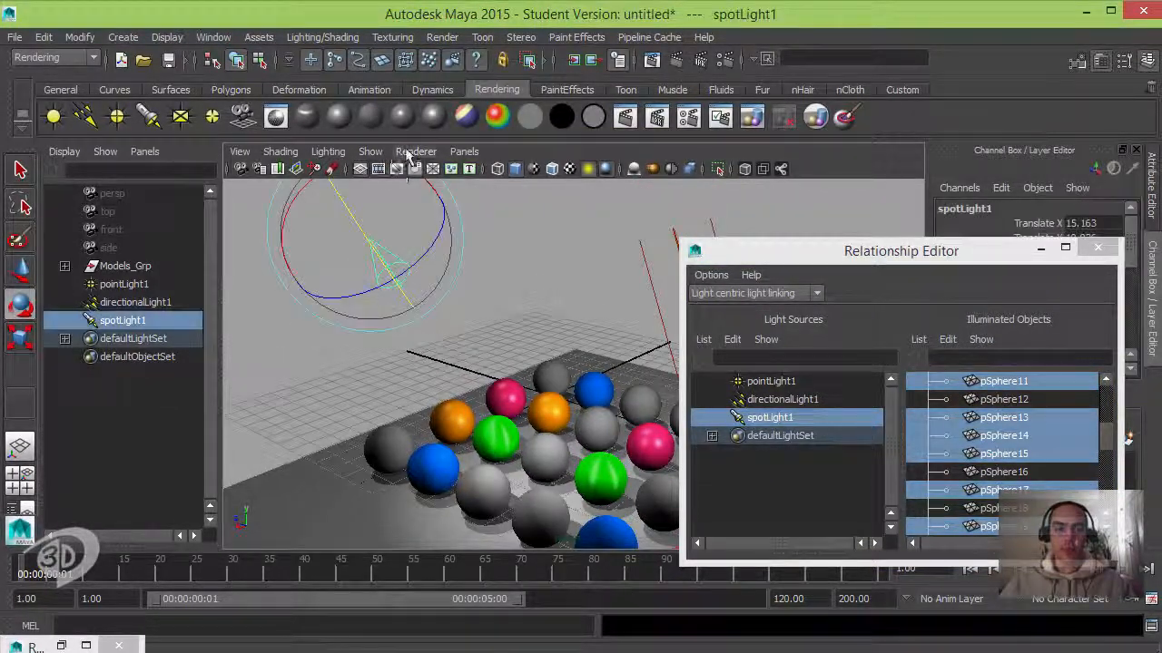
{"action": "left_click", "coordinate": [328, 152]}
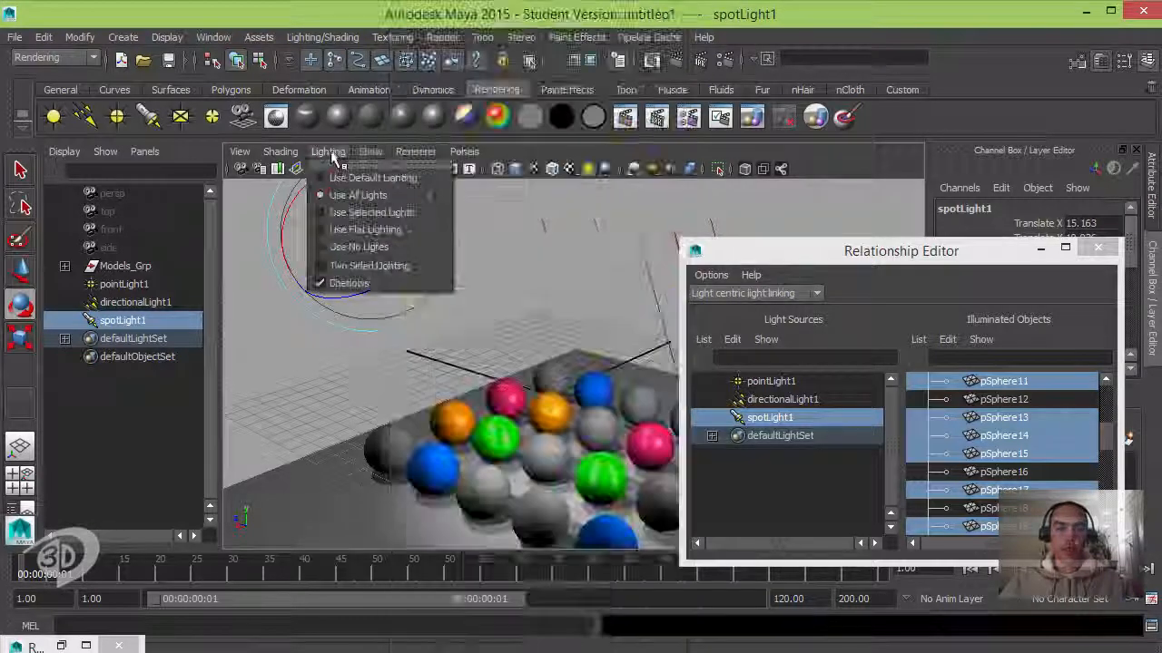
{"action": "left_click", "coordinate": [360, 212]}
{"action": "left_click_drag", "start_coordinate": [504, 407], "coordinate": [486, 320], "text": "alt"}
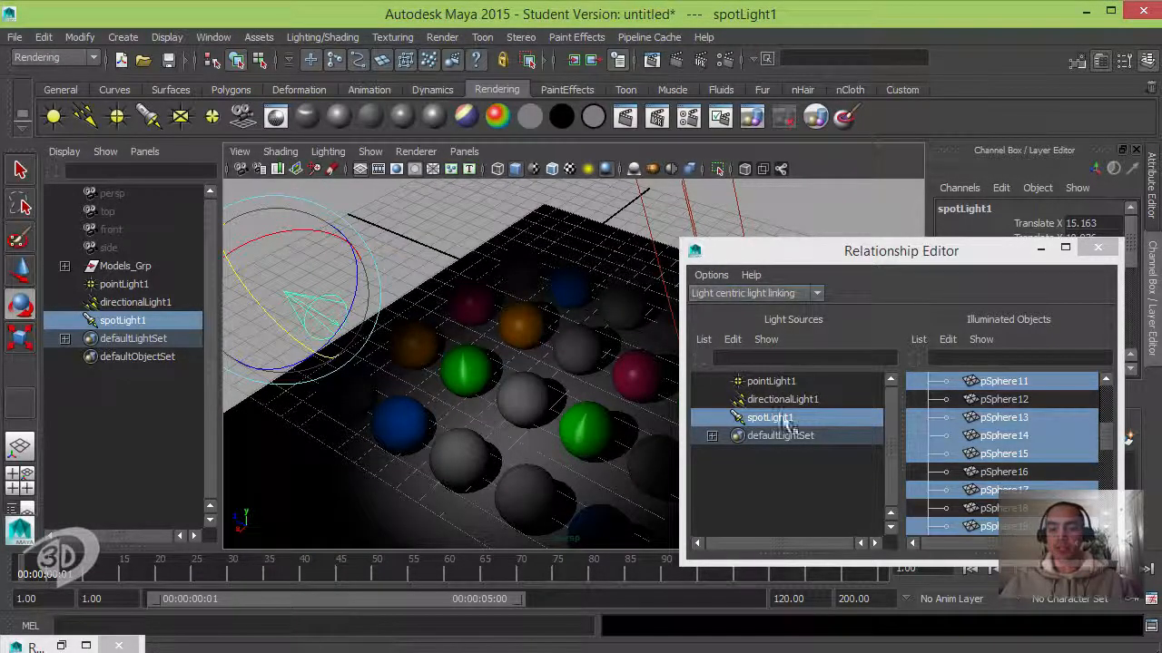
{"action": "left_click_drag", "start_coordinate": [508, 377], "coordinate": [435, 372], "text": "alt"}
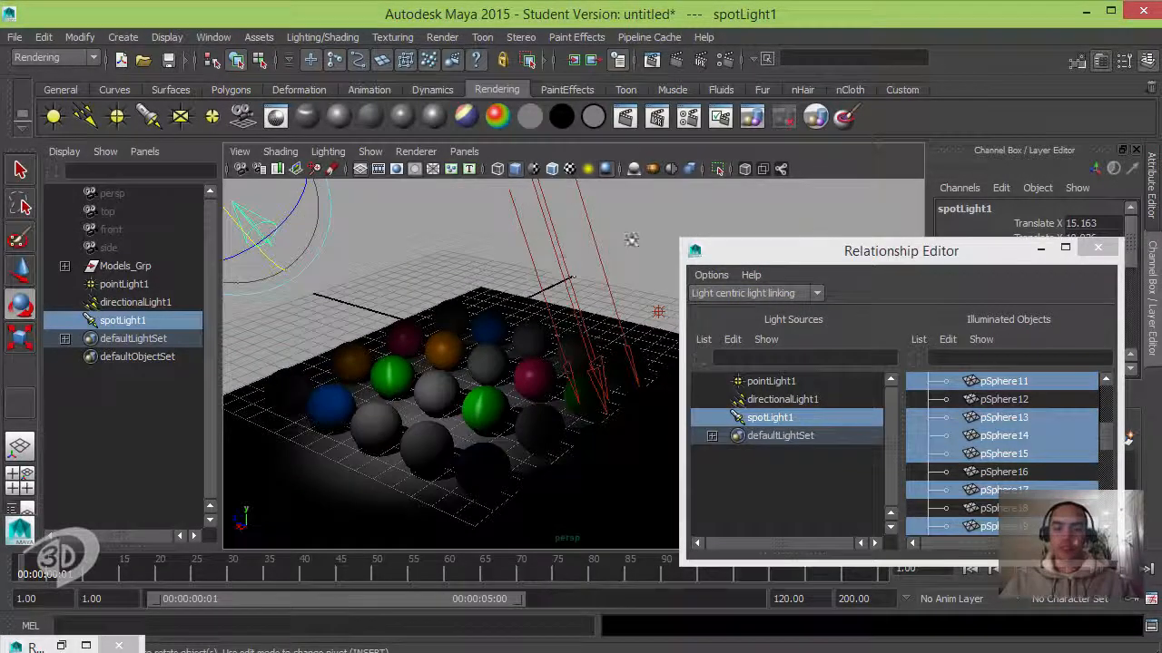
Choose directionalLight1 as the light source and unlink pSphere12, pSphere16 and pSphere18 from it
{"action": "left_click", "coordinate": [786, 397]}
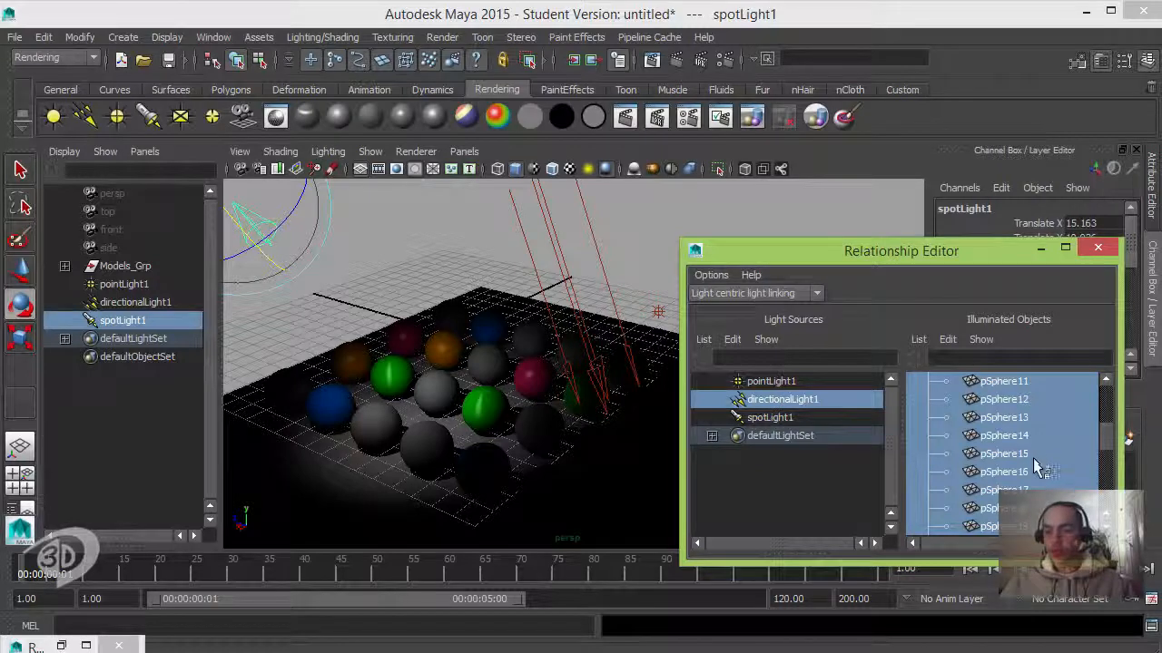
{"action": "left_click", "coordinate": [1030, 401]}
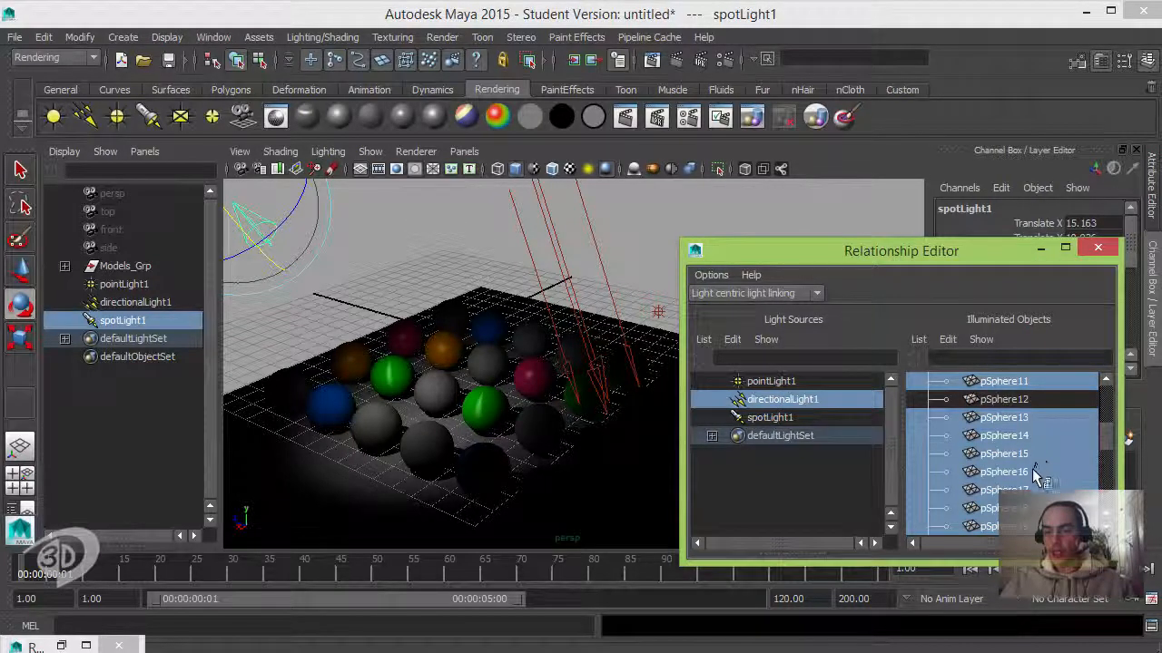
{"action": "left_click", "coordinate": [1034, 474]}
{"action": "left_click", "coordinate": [994, 509]}
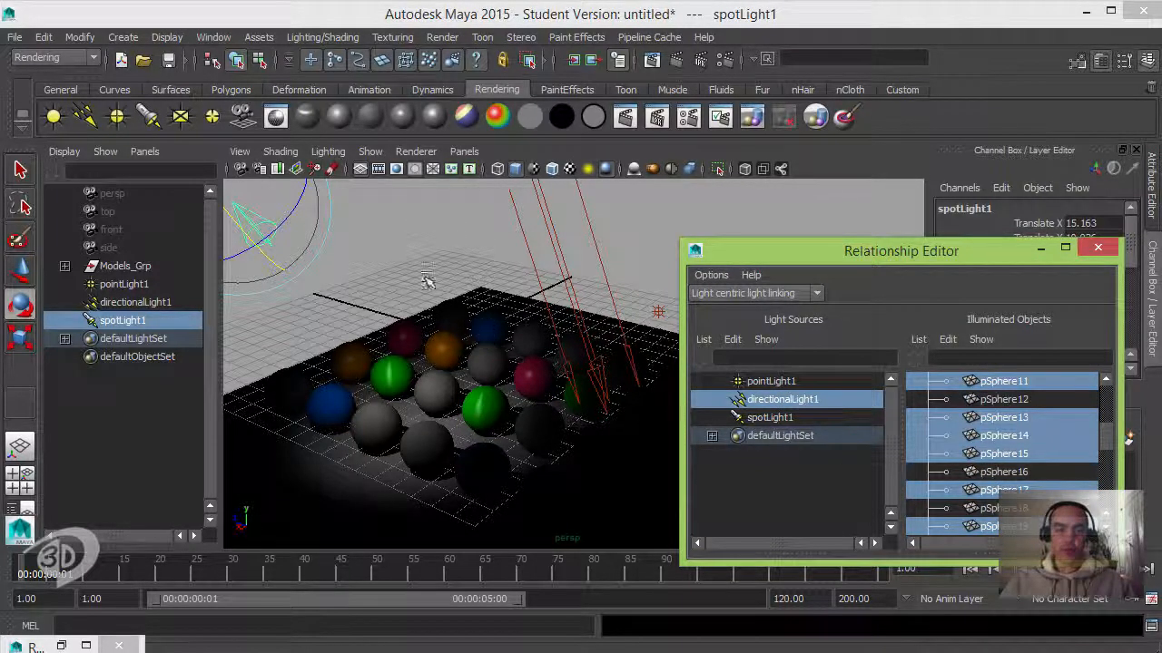
Set the viewport lighting back to Use All Lights and render the perspective view of the spheres again
{"action": "left_click", "coordinate": [371, 152]}
{"action": "mouse_move", "coordinate": [327, 151]}
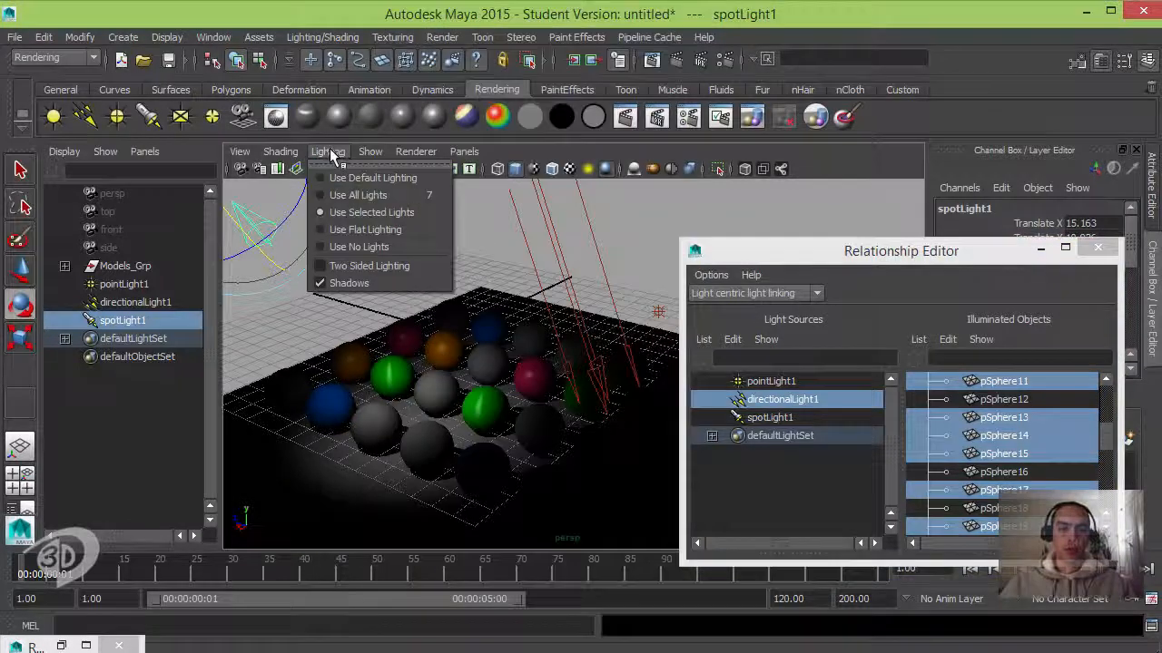
{"action": "left_click", "coordinate": [354, 196]}
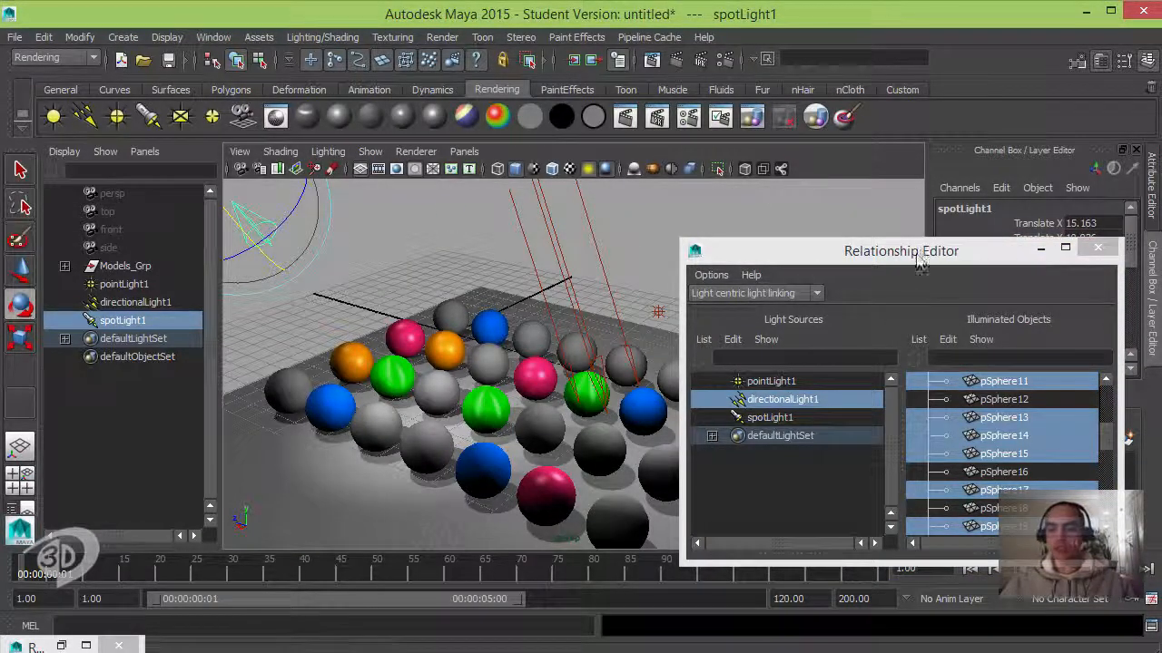
{"action": "left_click_drag", "start_coordinate": [916, 256], "coordinate": [888, 186]}
{"action": "right_click_drag", "start_coordinate": [436, 356], "coordinate": [486, 356], "text": "alt"}
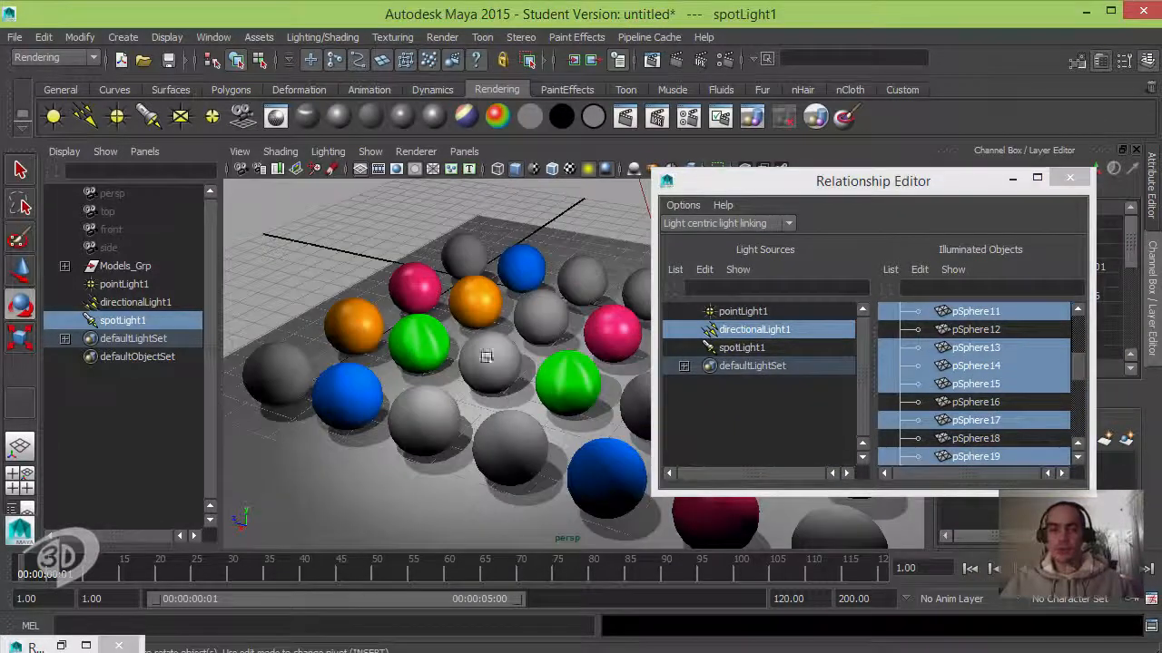
{"action": "left_click", "coordinate": [673, 60]}
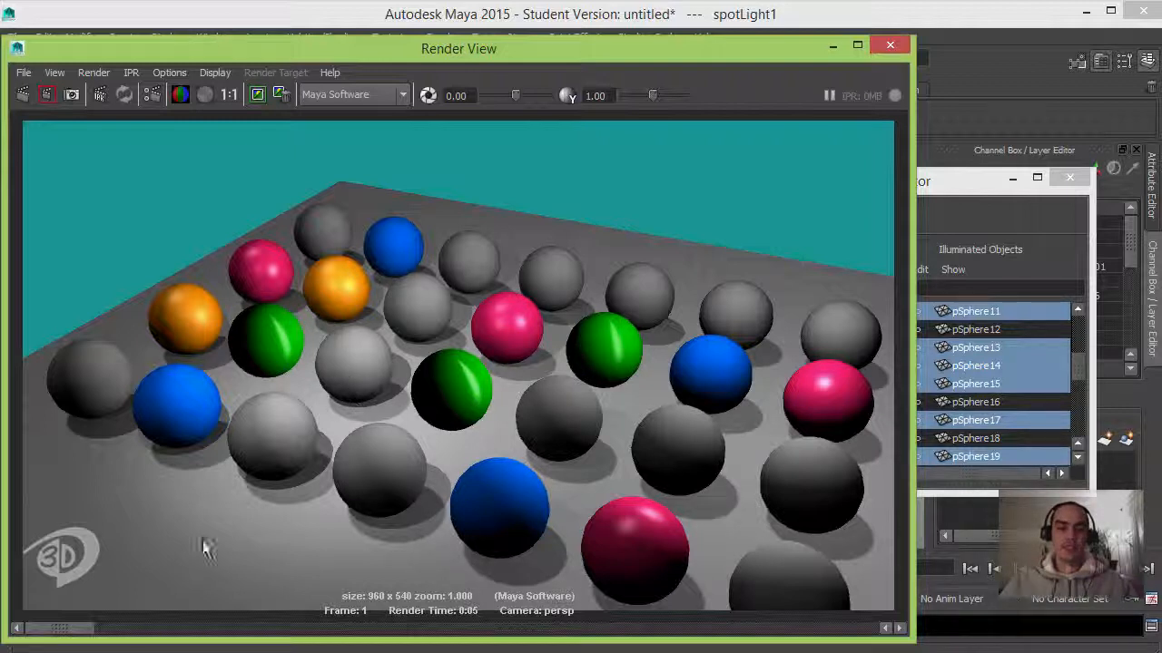
Compare the new render with the earlier stored render in the Render View, and minimise it
{"action": "mouse_move", "coordinate": [68, 633]}
{"action": "left_mouse_down"}
{"action": "mouse_move", "coordinate": [124, 627]}
{"action": "mouse_move", "coordinate": [57, 625]}
{"action": "mouse_move", "coordinate": [150, 622]}
{"action": "mouse_move", "coordinate": [53, 609]}
{"action": "mouse_move", "coordinate": [184, 607]}
{"action": "mouse_move", "coordinate": [18, 613]}
{"action": "mouse_move", "coordinate": [132, 620]}
{"action": "mouse_move", "coordinate": [77, 618]}
{"action": "mouse_move", "coordinate": [84, 633]}
{"action": "mouse_move", "coordinate": [127, 632]}
{"action": "mouse_move", "coordinate": [63, 633]}
{"action": "left_mouse_up"}
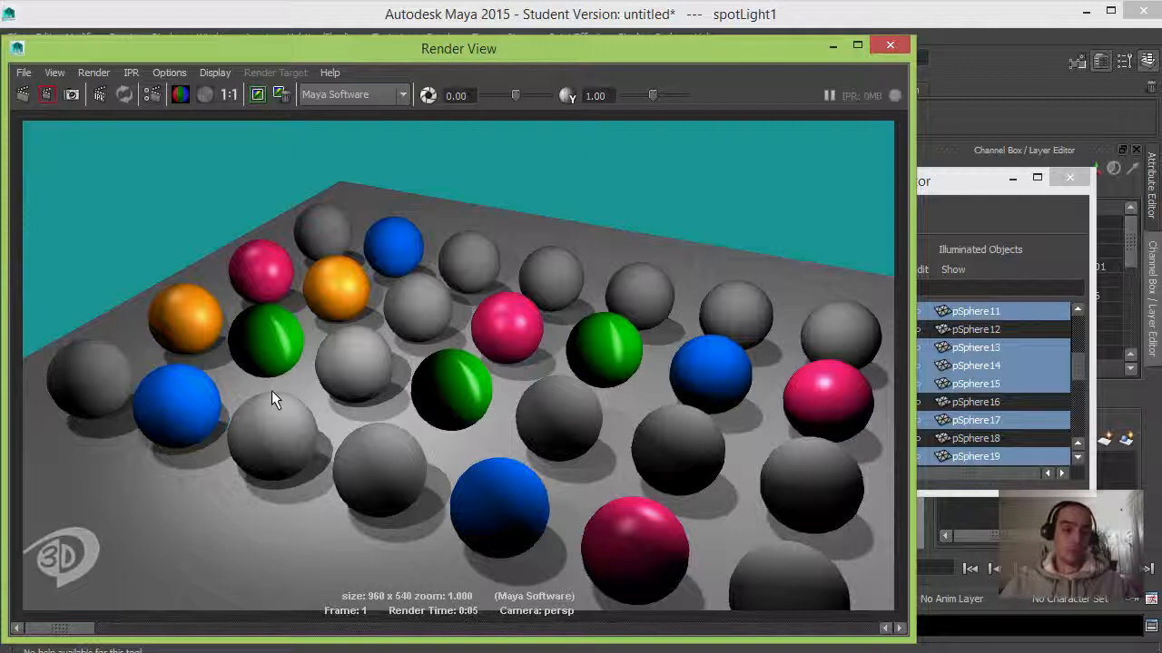
{"action": "left_click_drag", "start_coordinate": [82, 629], "coordinate": [134, 628]}
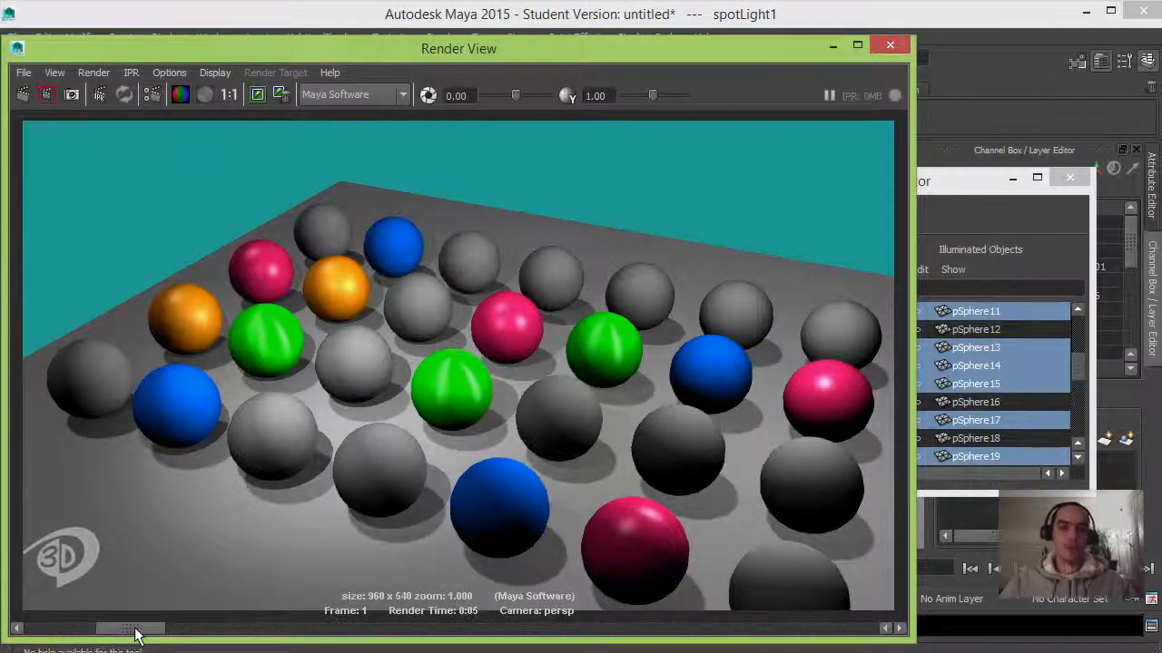
{"action": "left_click_drag", "start_coordinate": [133, 629], "coordinate": [34, 608]}
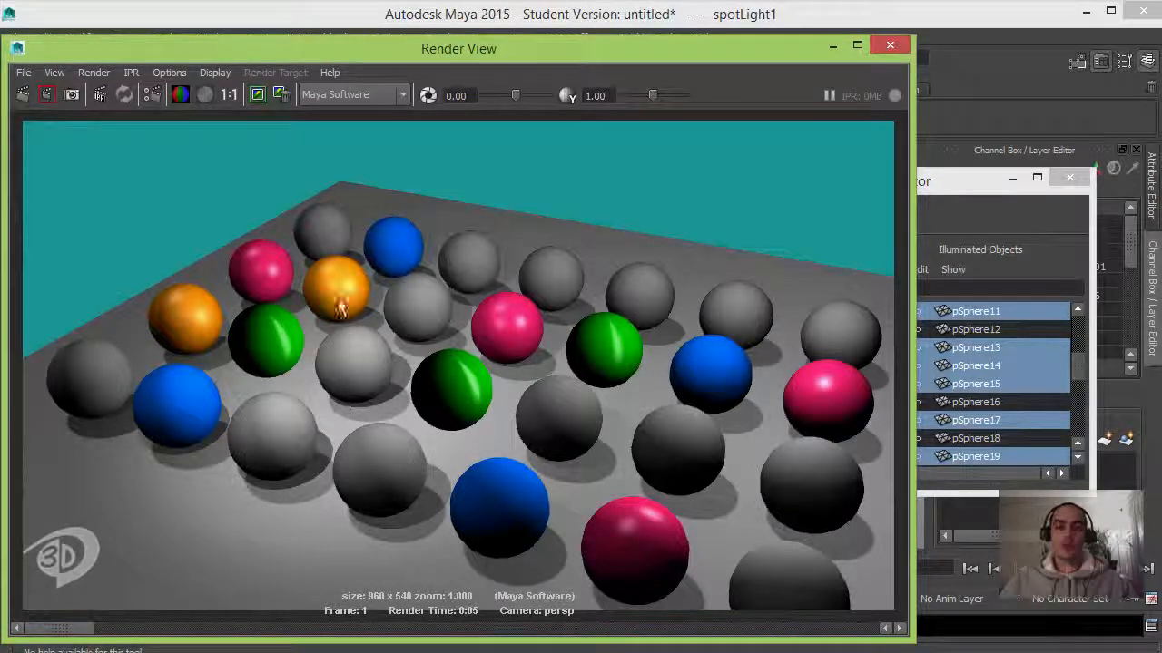
{"action": "left_click", "coordinate": [831, 46]}
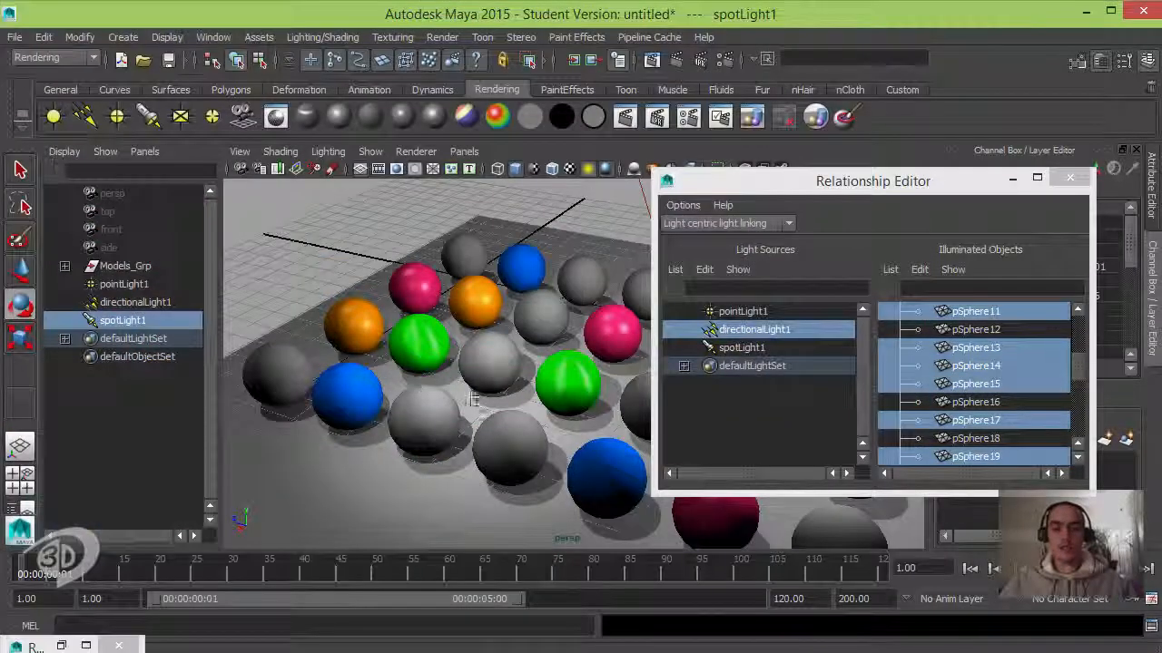
Relink pSphere12, pSphere16 and pSphere18 to directionalLight1 and spotLight1, and render the perspective view
{"action": "left_click", "coordinate": [973, 330]}
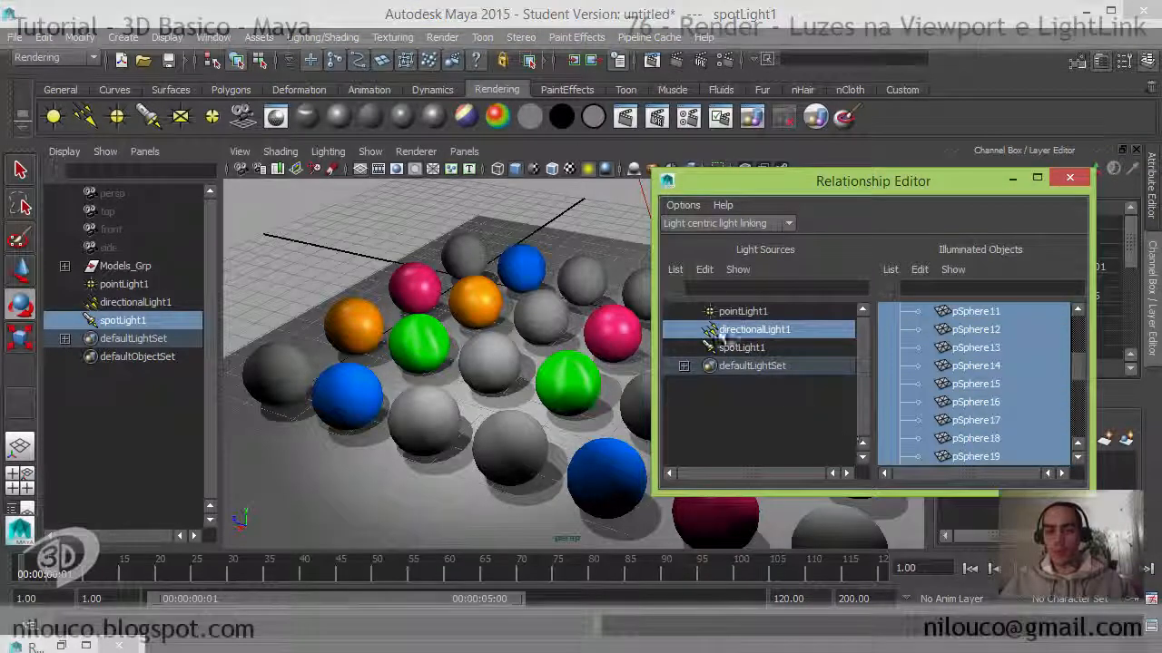
{"action": "left_click", "coordinate": [741, 348]}
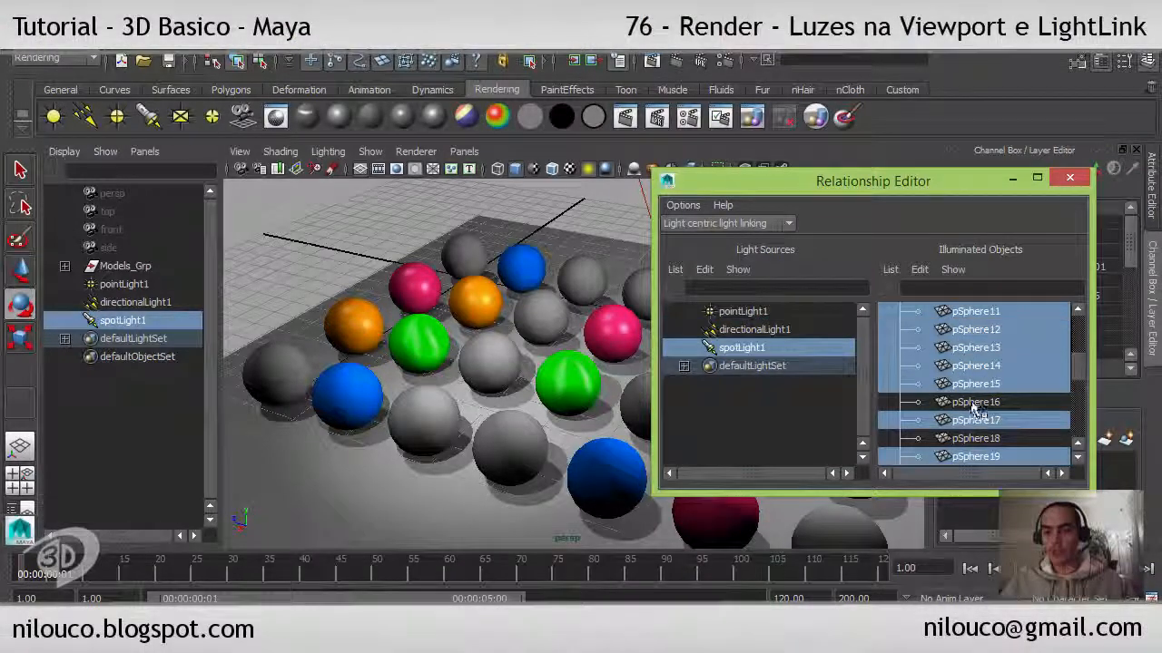
{"action": "left_click", "coordinate": [975, 402]}
{"action": "left_click", "coordinate": [974, 439]}
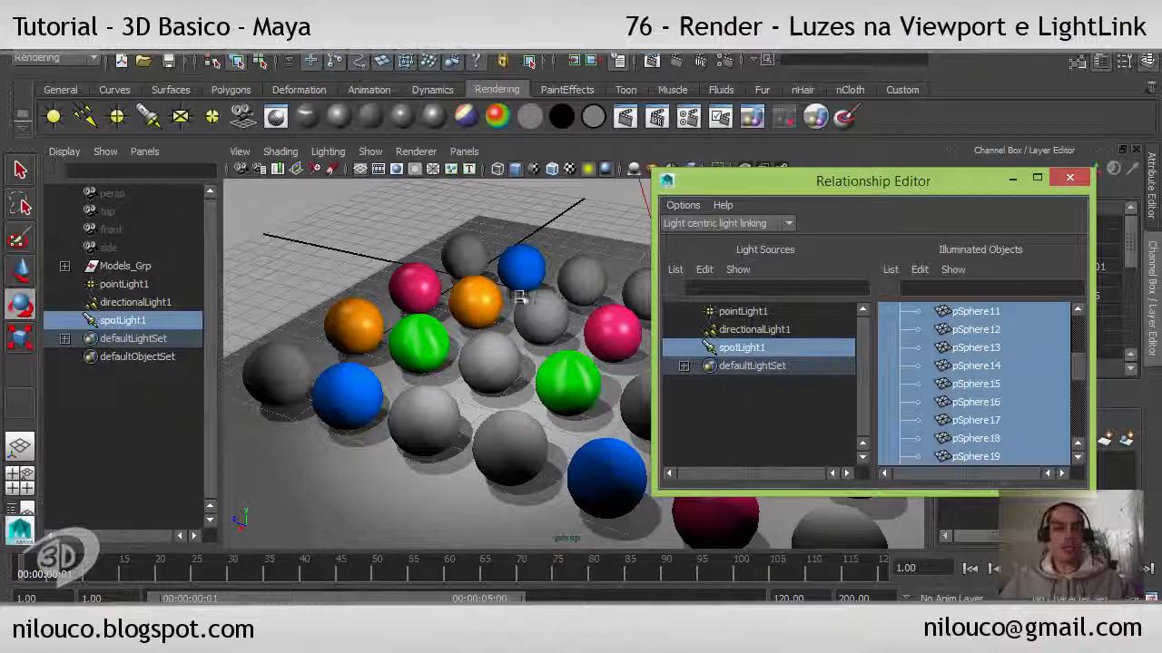
{"action": "left_click", "coordinate": [676, 61]}
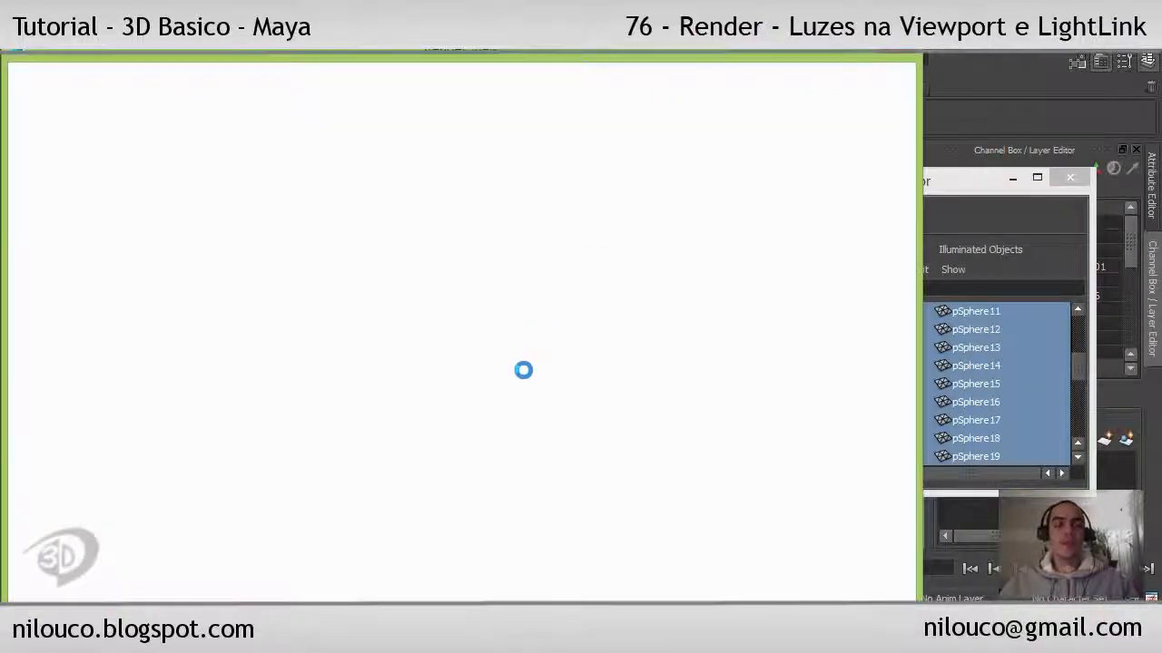